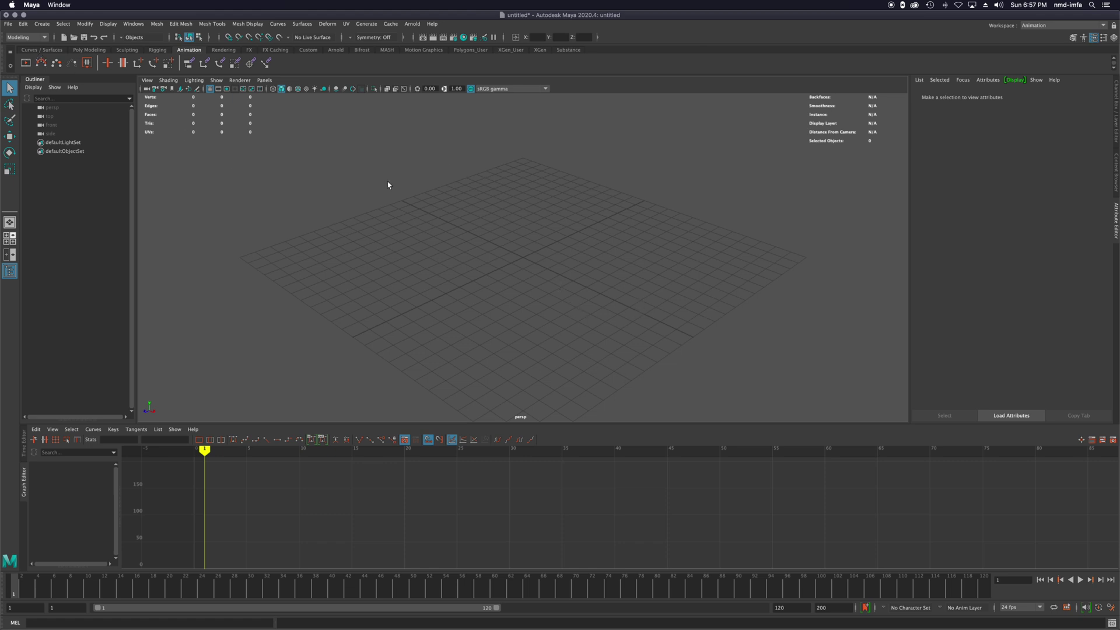
Switch the workspace to Maya Classic and the menu set to FX.
click(1059, 25)
click(1044, 44)
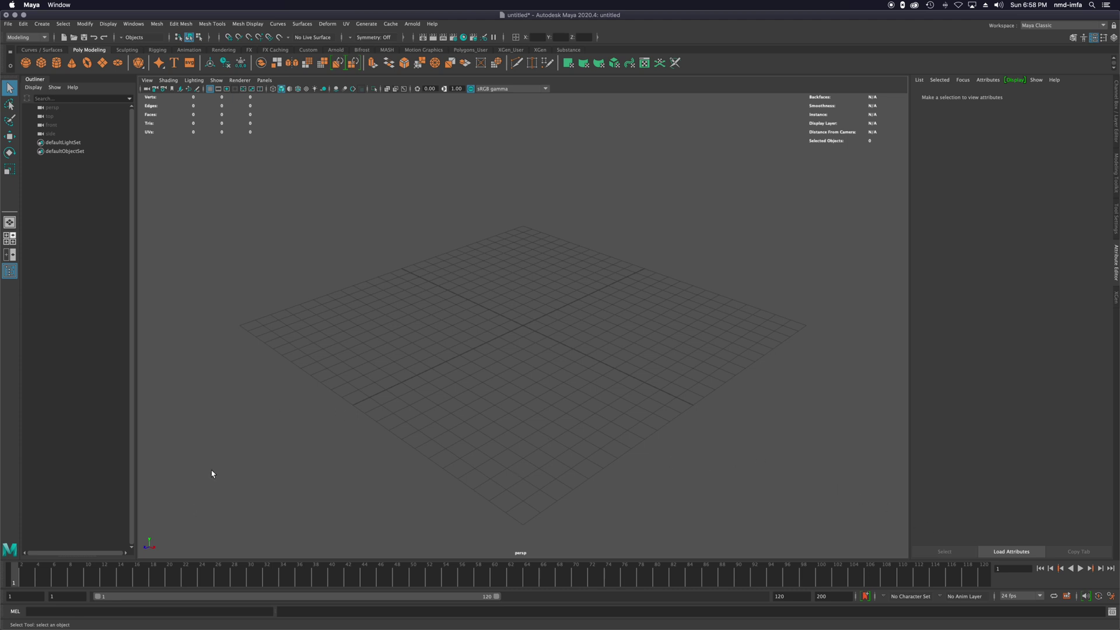
click(32, 39)
click(25, 77)
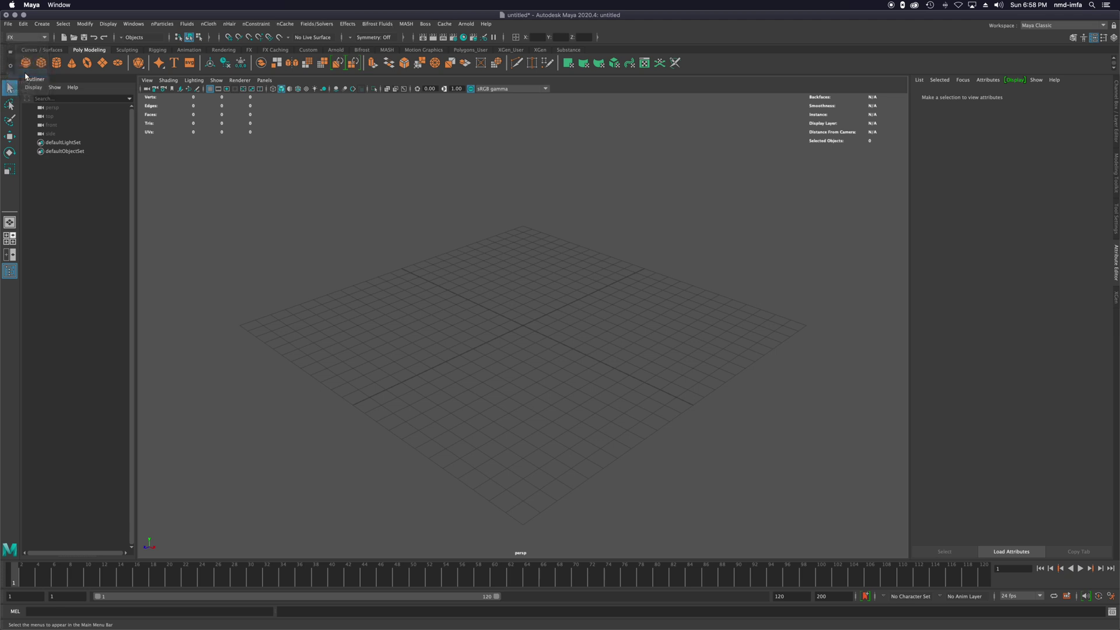
Create an nParticle emitter and raise it about 5.24 units above the grid.
click(163, 24)
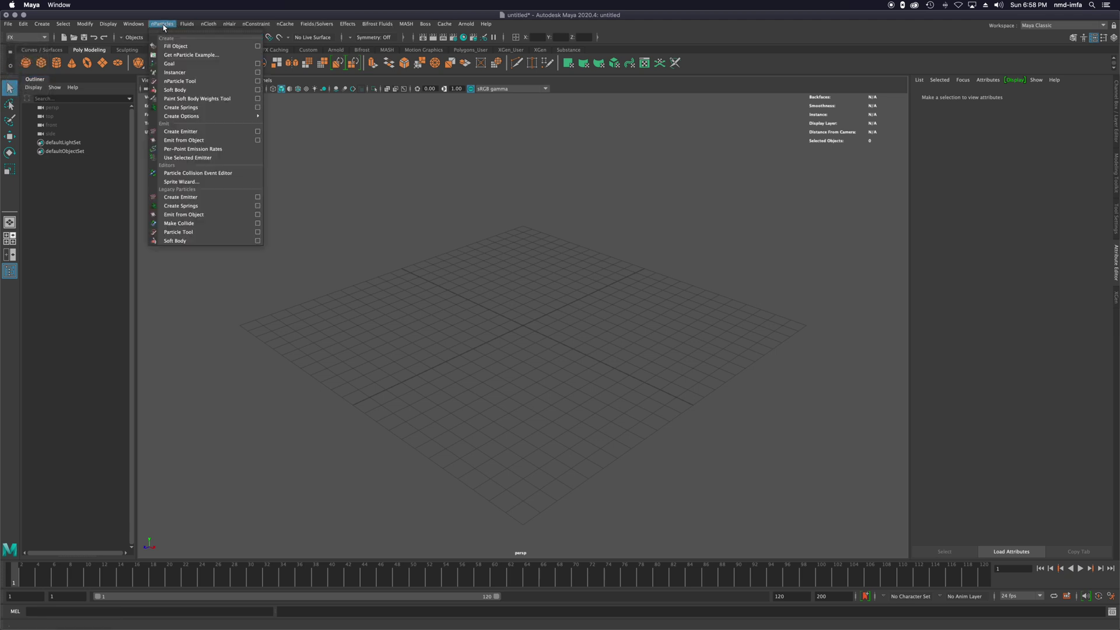
click(206, 134)
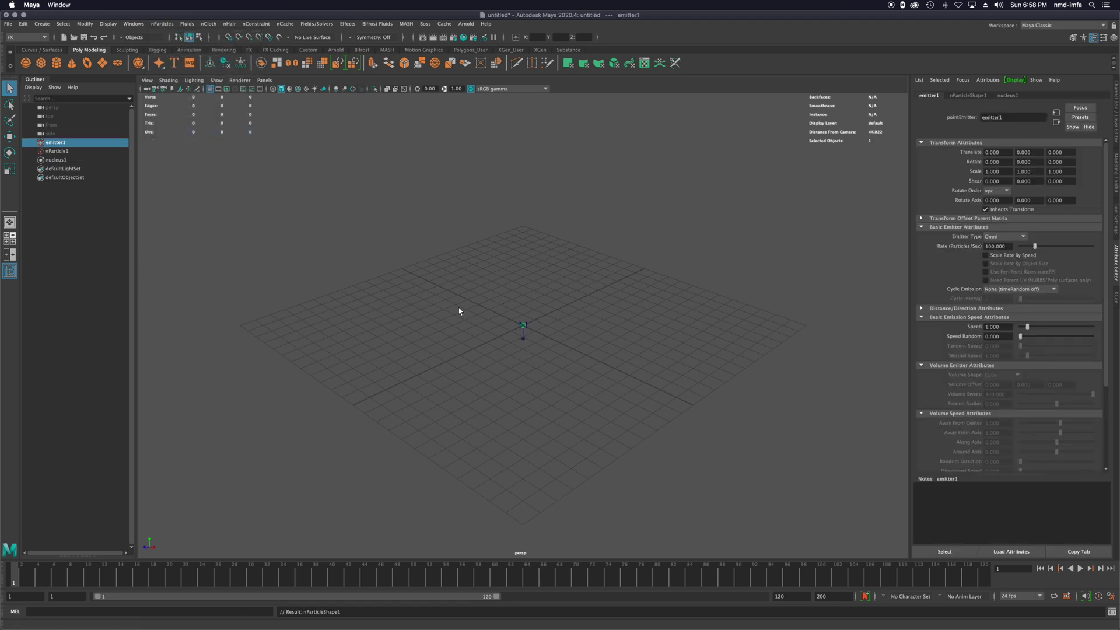
click(59, 152)
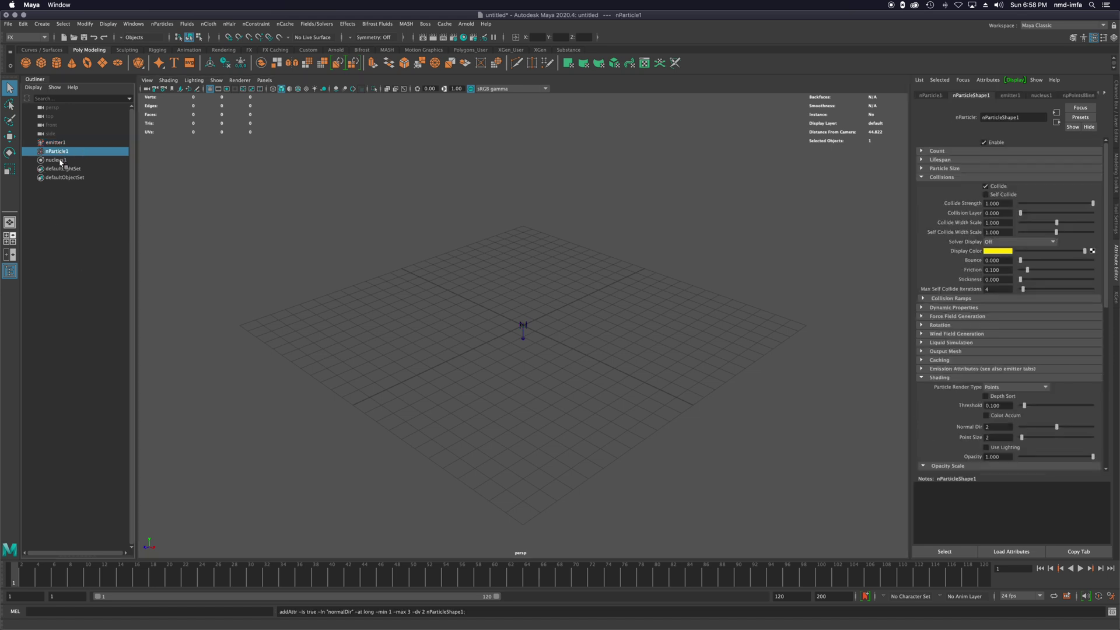
click(56, 142)
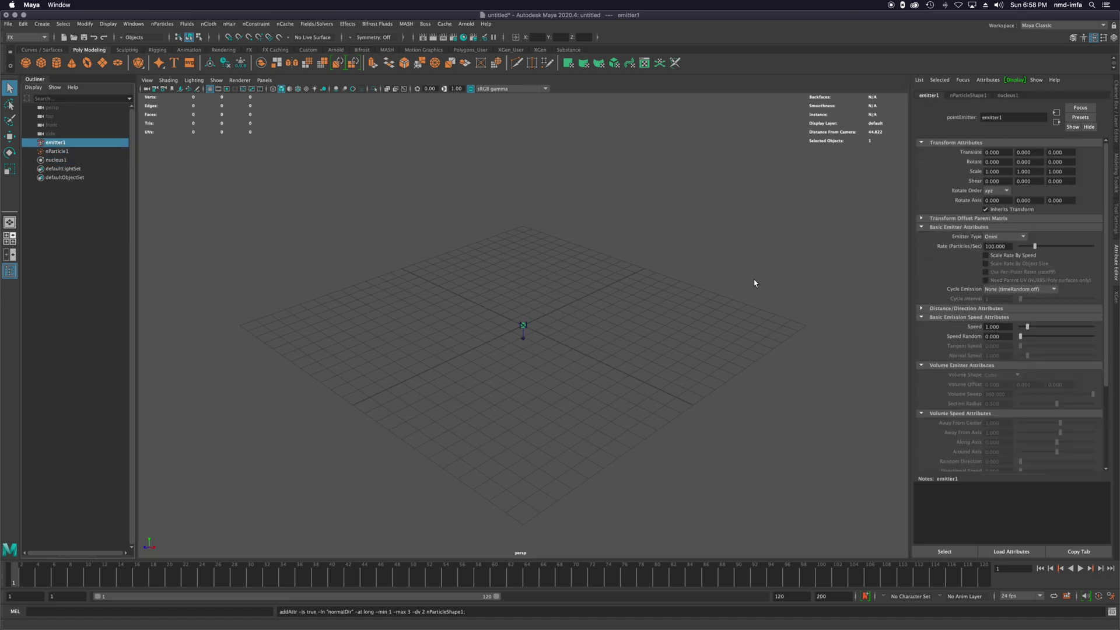
key(e)
key(w)
drag(523, 313, 522, 232)
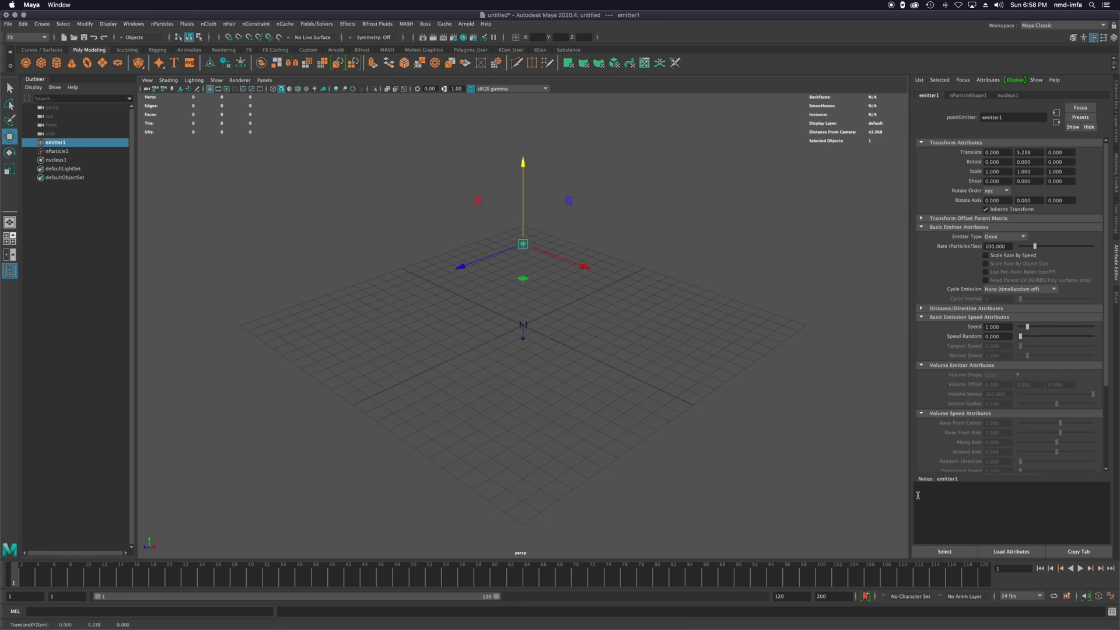
Play the simulation briefly and examine how the particles fall from the emitter.
click(1080, 569)
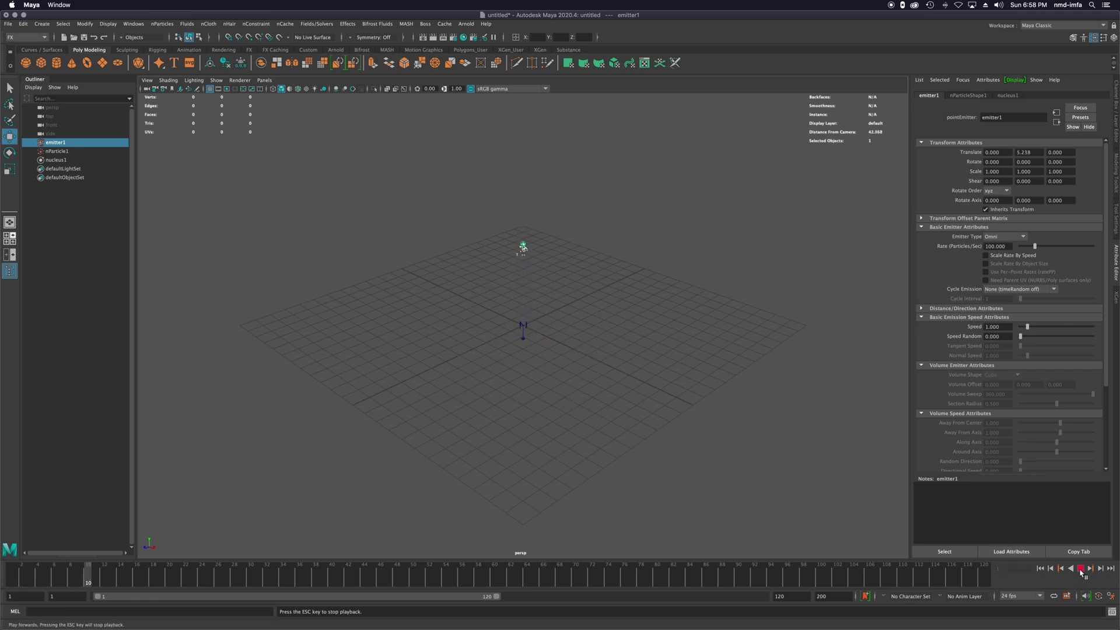
click(1080, 569)
mouse_move(612, 382)
alt+mouse_down()
mouse_move(593, 366)
mouse_move(610, 377)
alt+mouse_up()
key(f)
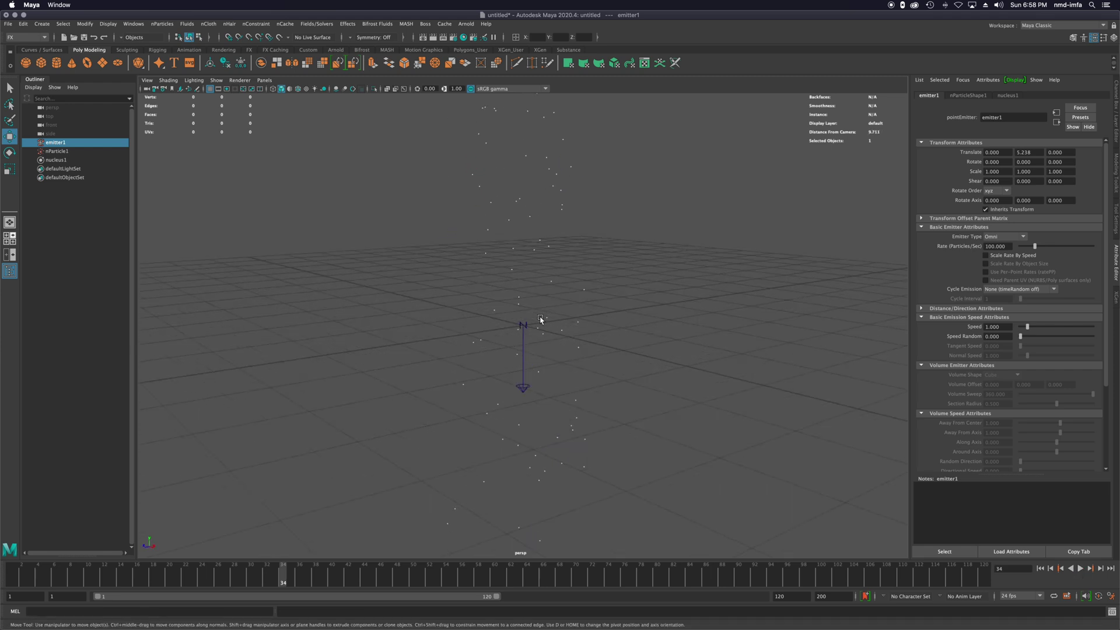
alt+drag(540, 320, 539, 321)
alt+middle_drag(540, 321, 526, 391)
alt+drag(525, 391, 526, 390)
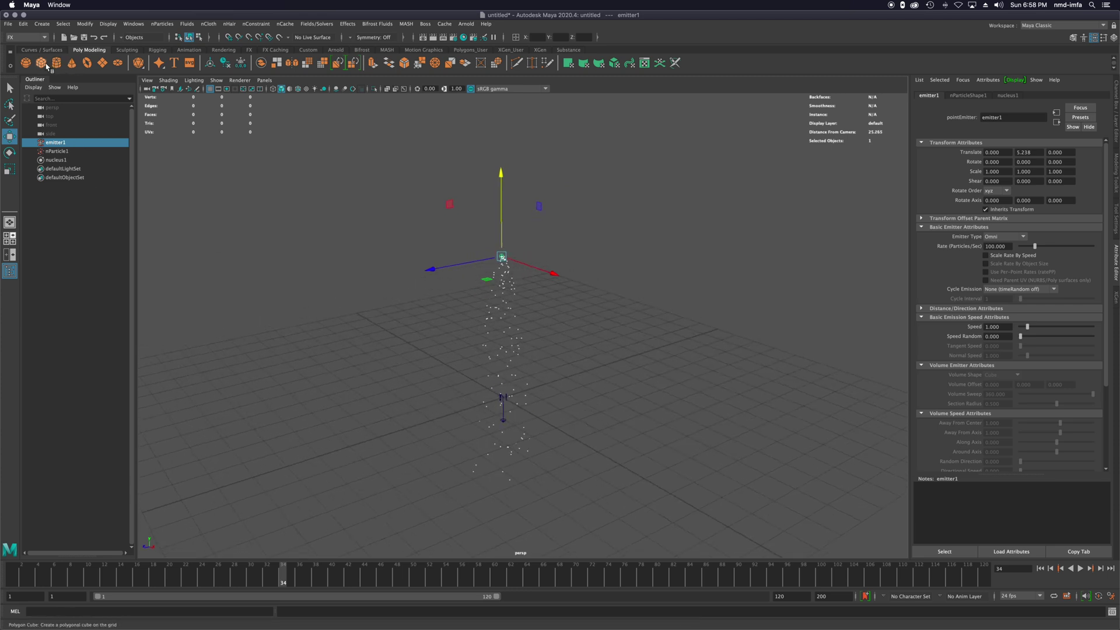
Create a polygon plane at the origin beneath the emitter and scale it up uniformly to catch the falling particles.
click(103, 64)
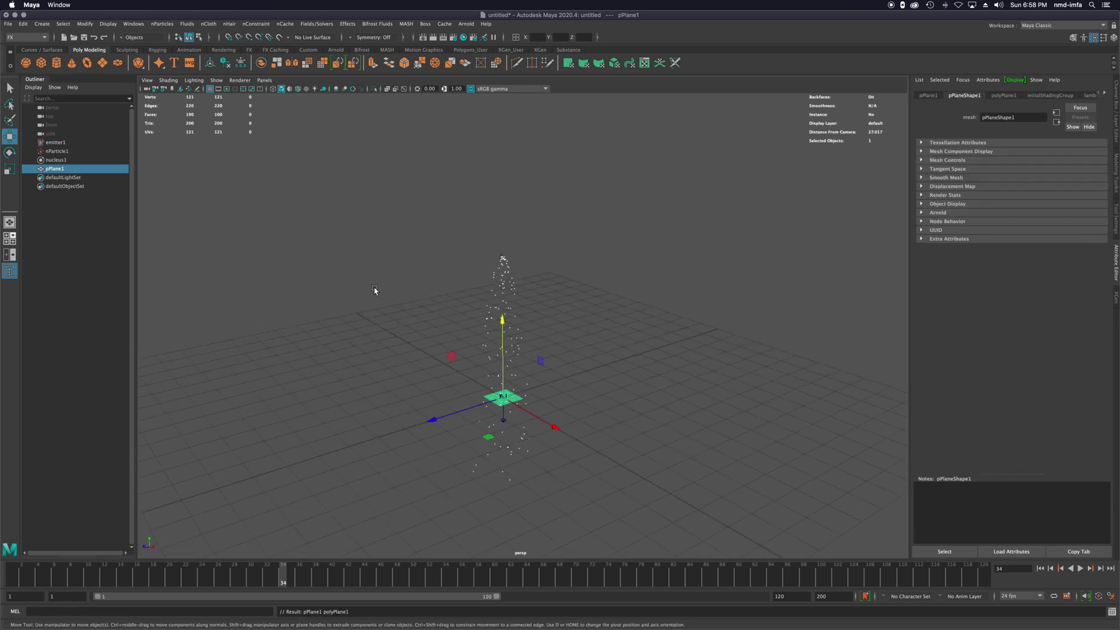
key(r)
drag(503, 397, 659, 402)
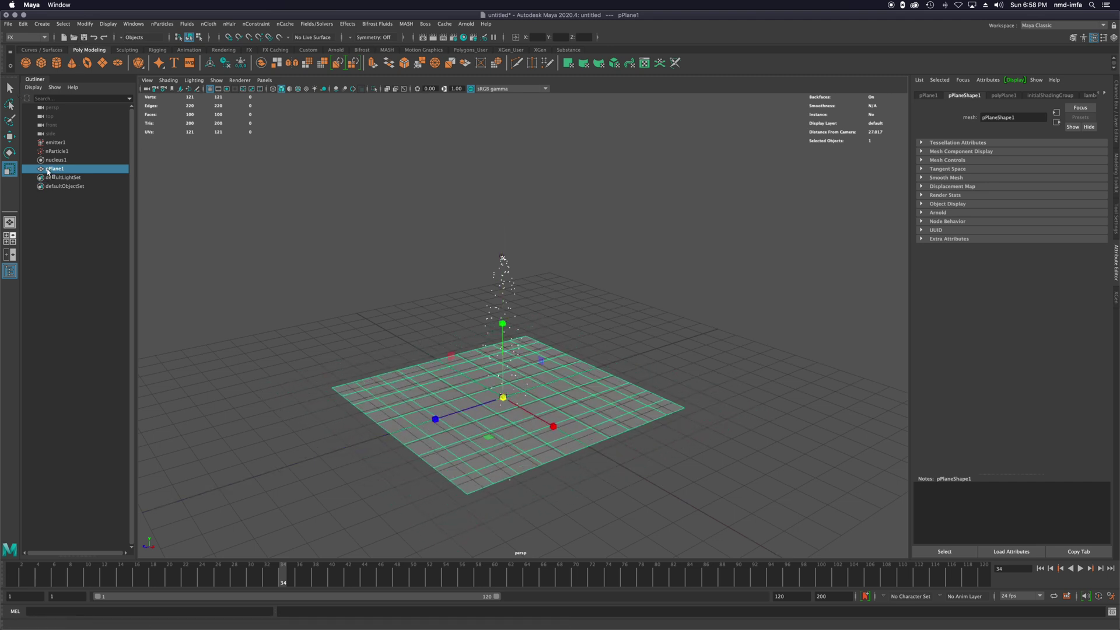
Make the plane a passive collider and play the simulation from the start to check the particle collision.
click(207, 24)
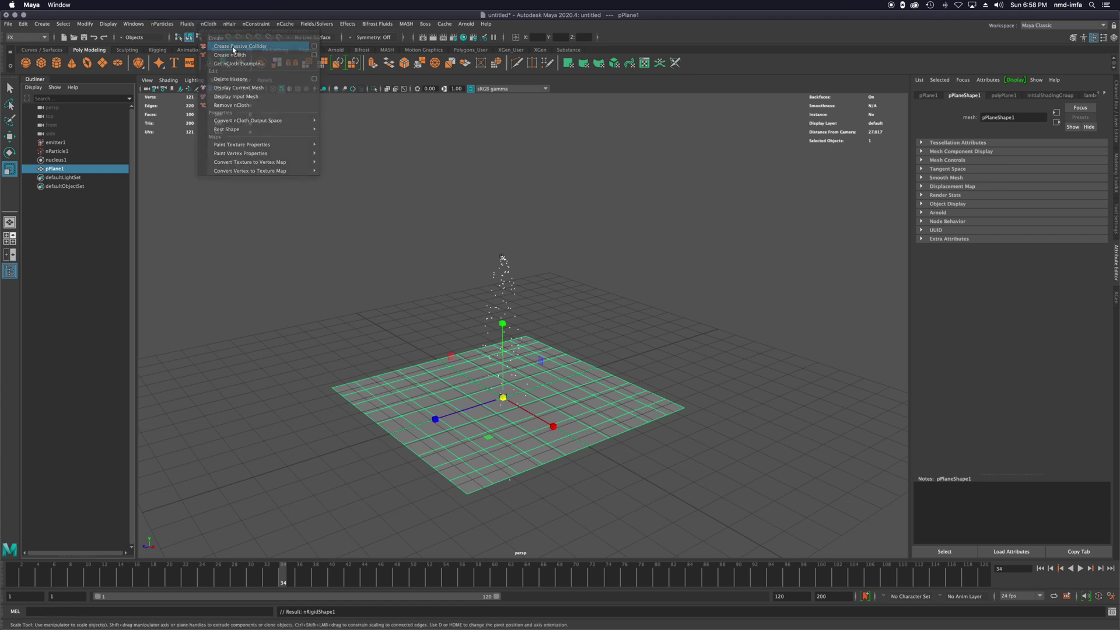
click(234, 47)
click(1060, 569)
click(1078, 569)
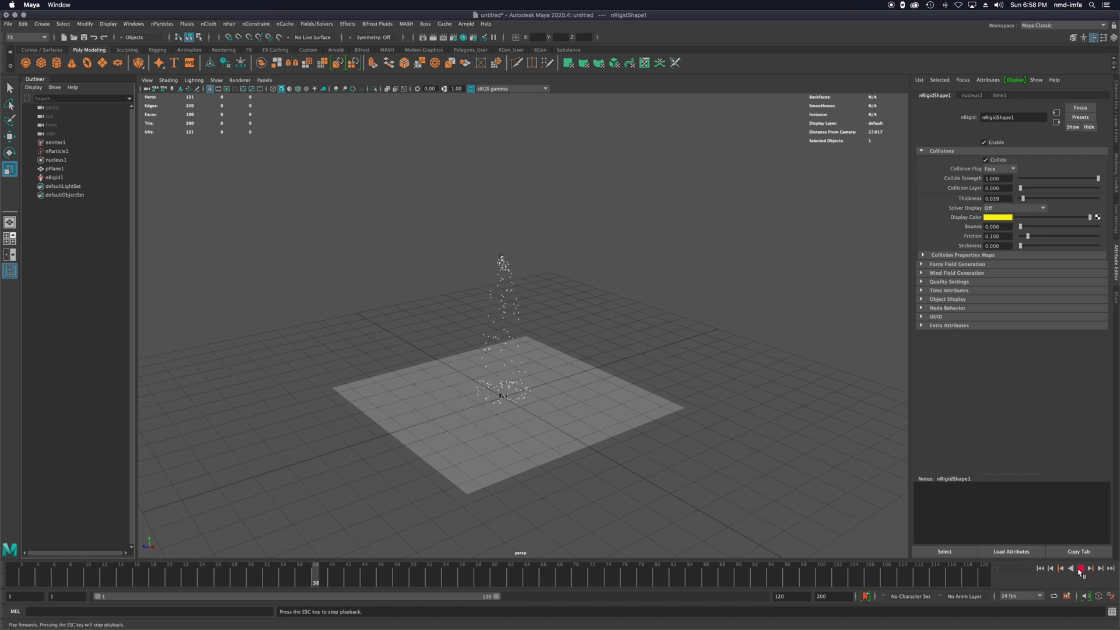
click(1079, 568)
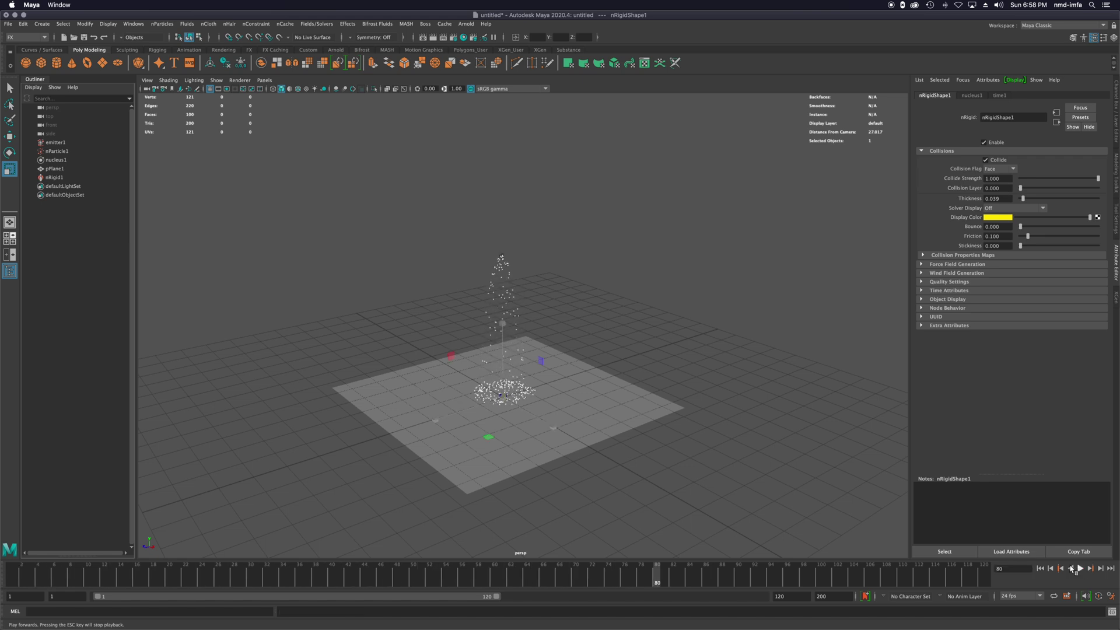
scroll(513, 376, up, 2)
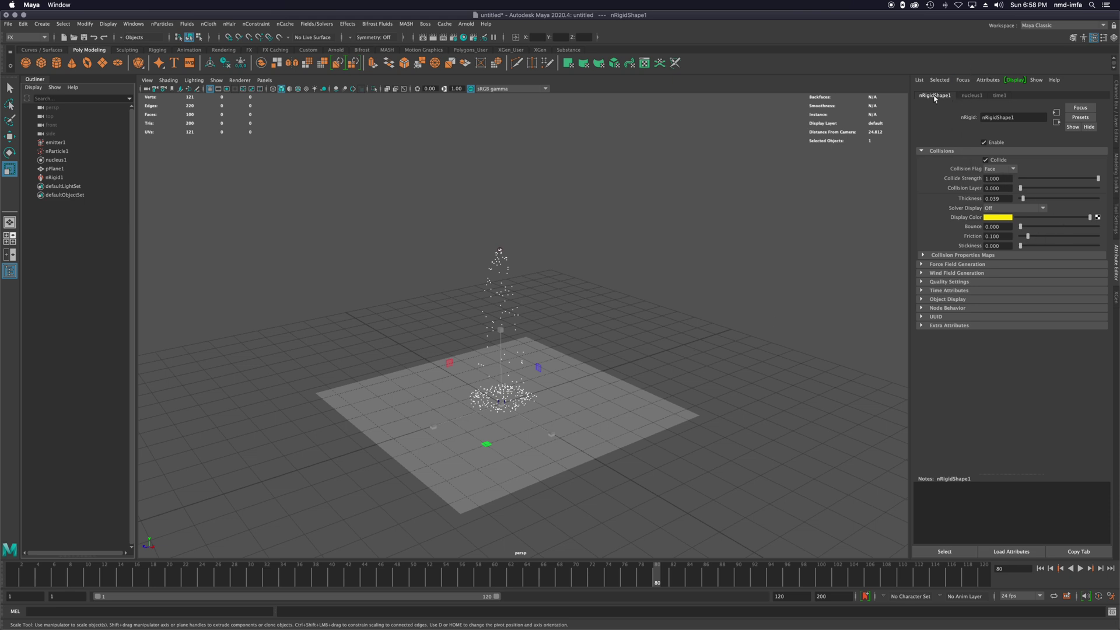
Enable Self Collide on the nParticle object and set its Particle Render Type to Spheres.
click(51, 151)
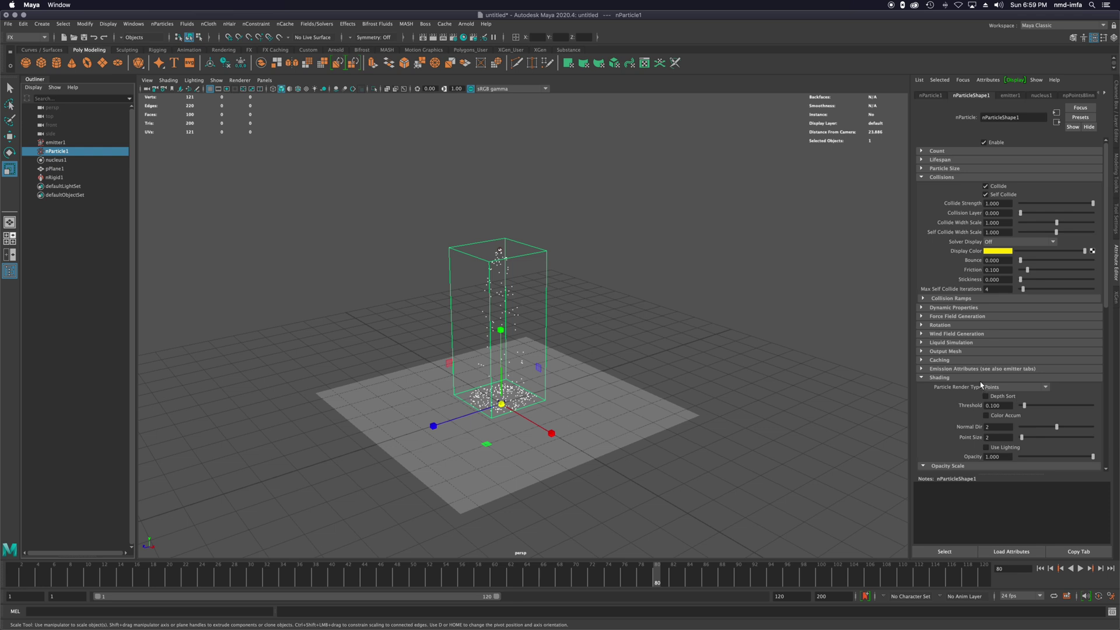
click(922, 378)
click(923, 378)
click(993, 388)
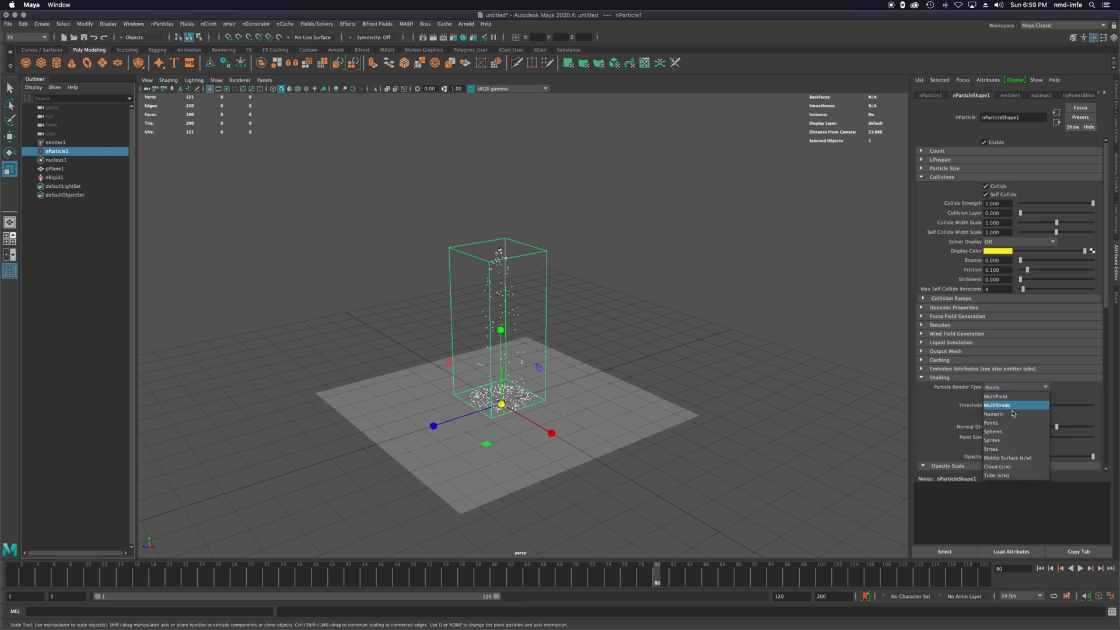
click(1012, 432)
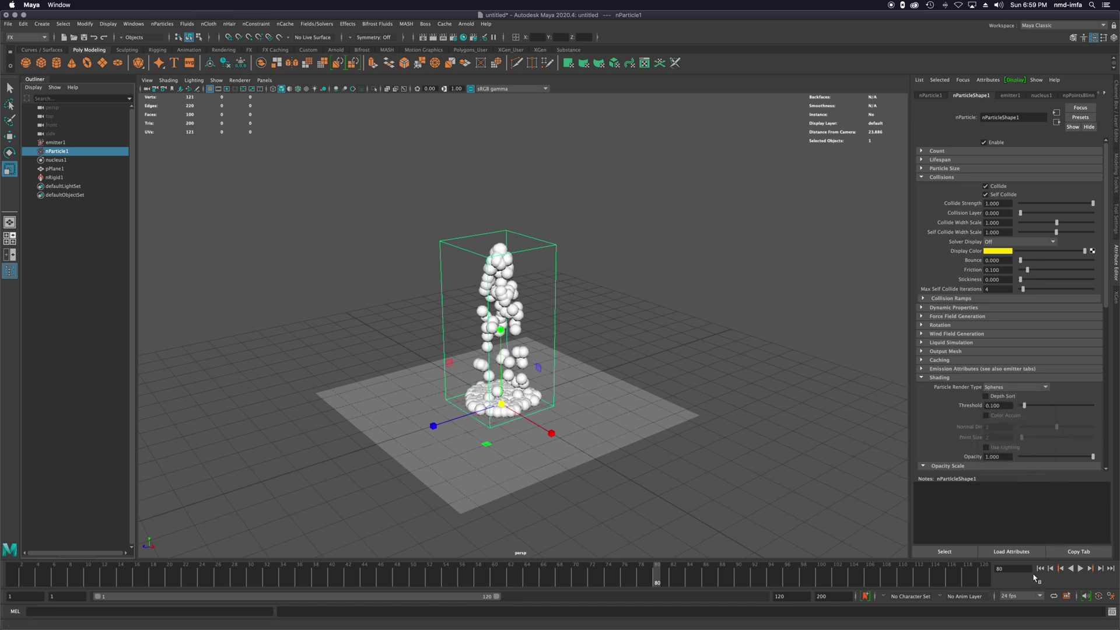
Play the simulation from the first frame to examine how the spheres collide with each other.
click(1039, 568)
click(1080, 569)
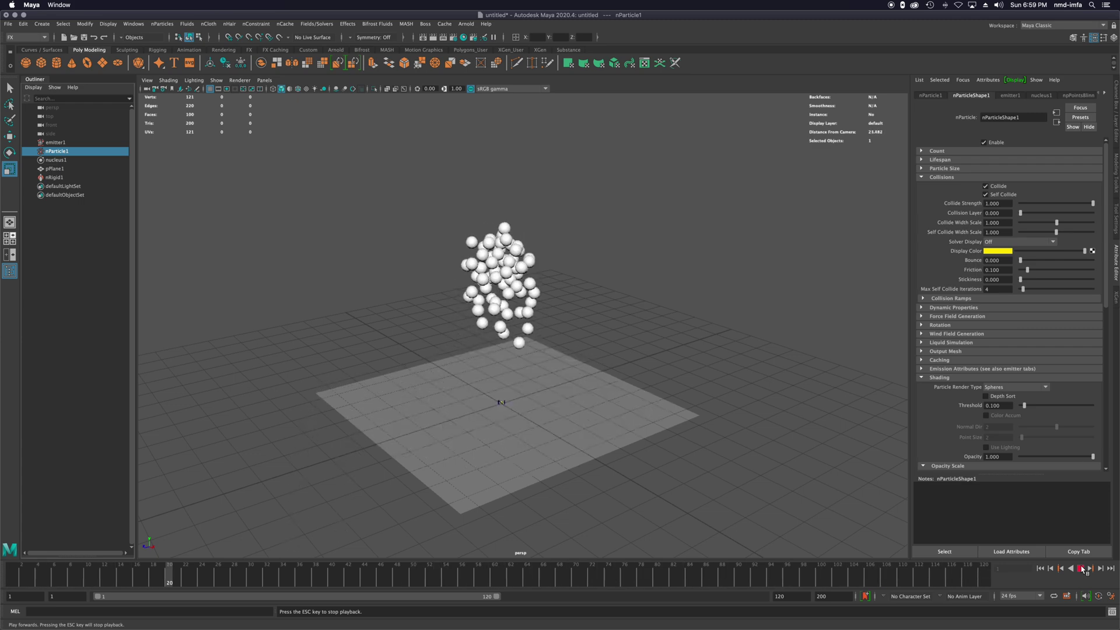
click(1081, 569)
Extend the end of the playback range to frame 500.
click(809, 595)
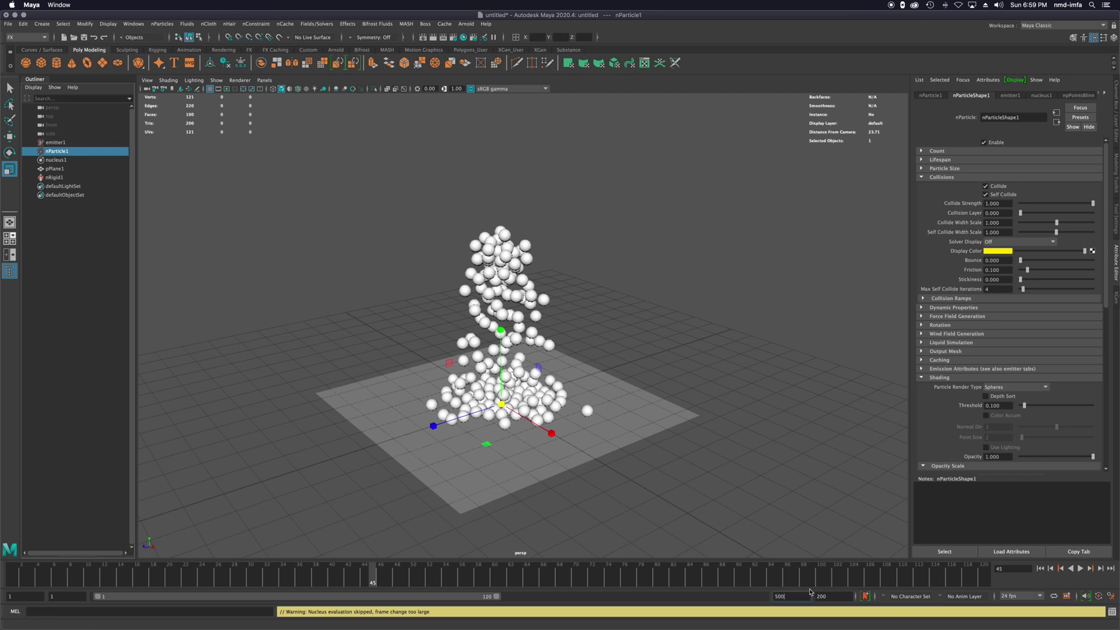
text(500)
key(Return)
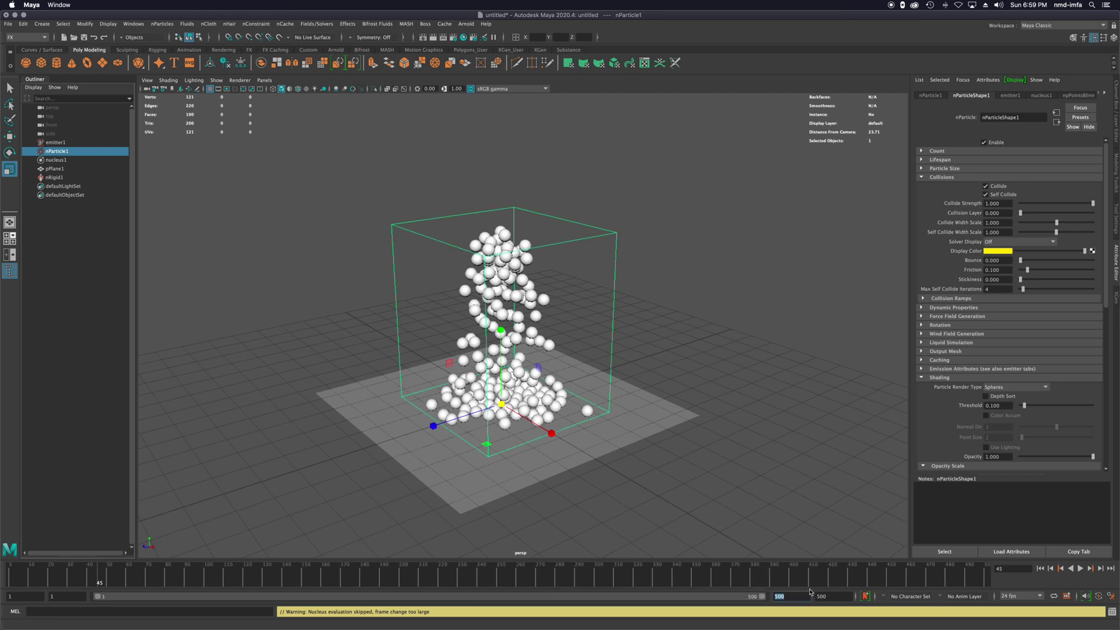
Play the simulation over the longer range, try scrubbing through the timeline, and return to the first frame.
click(1040, 568)
click(1080, 569)
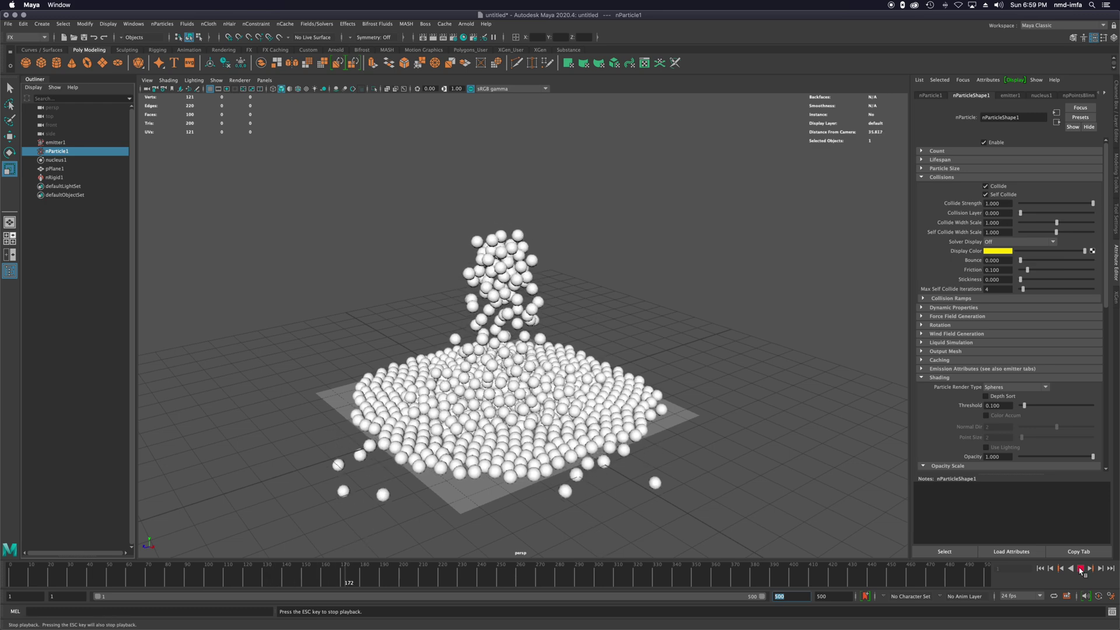
click(1080, 569)
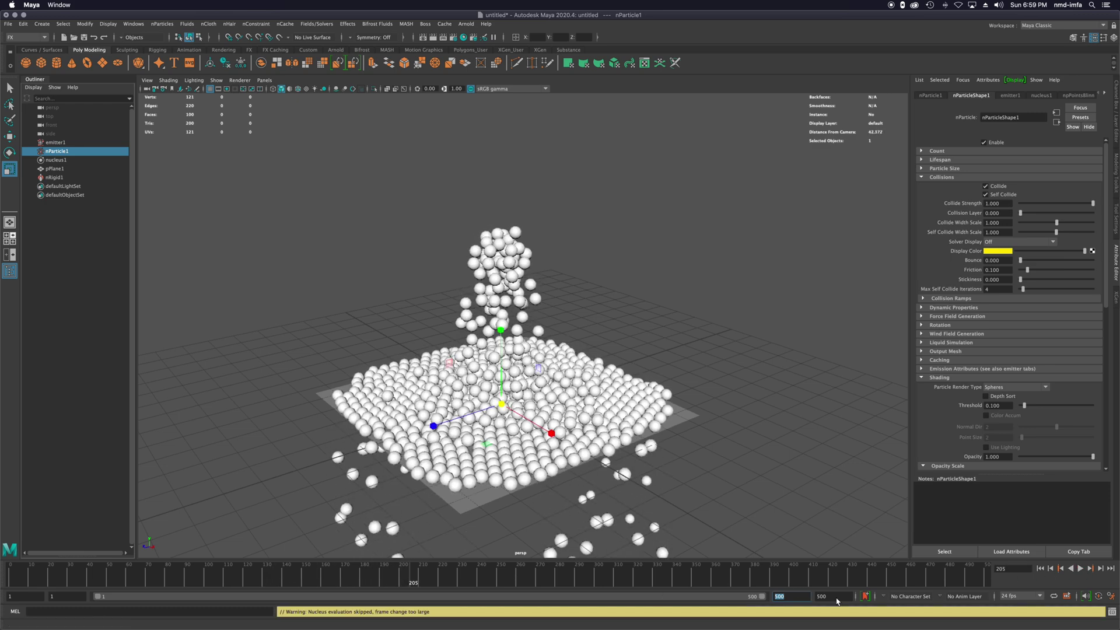
mouse_move(236, 582)
mouse_down()
mouse_move(898, 575)
mouse_move(222, 574)
mouse_move(902, 575)
mouse_move(339, 575)
mouse_up()
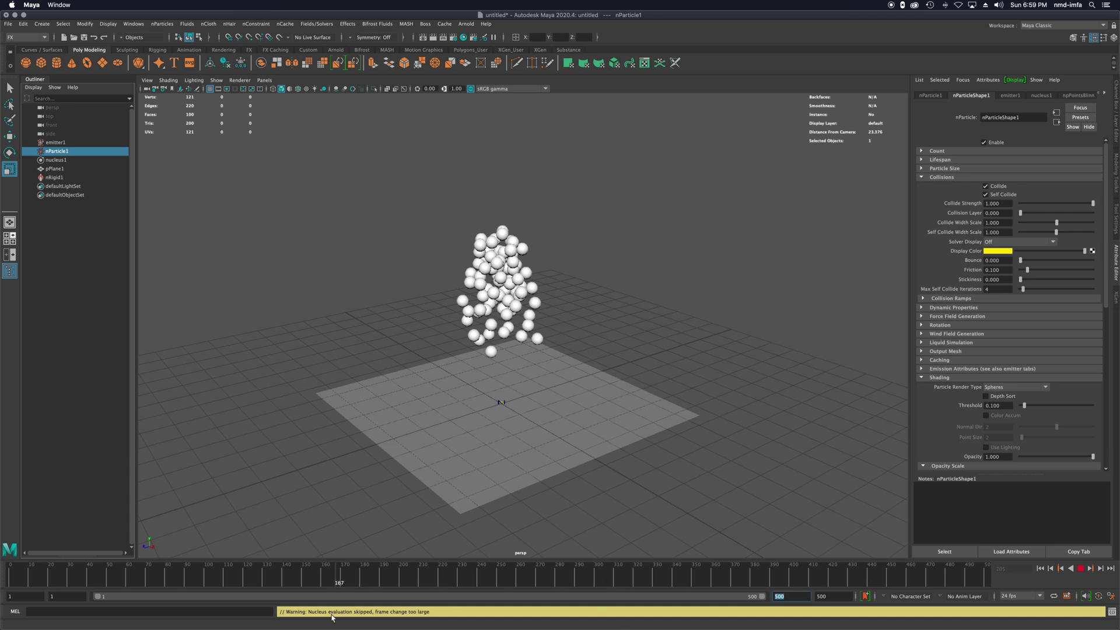
click(1040, 568)
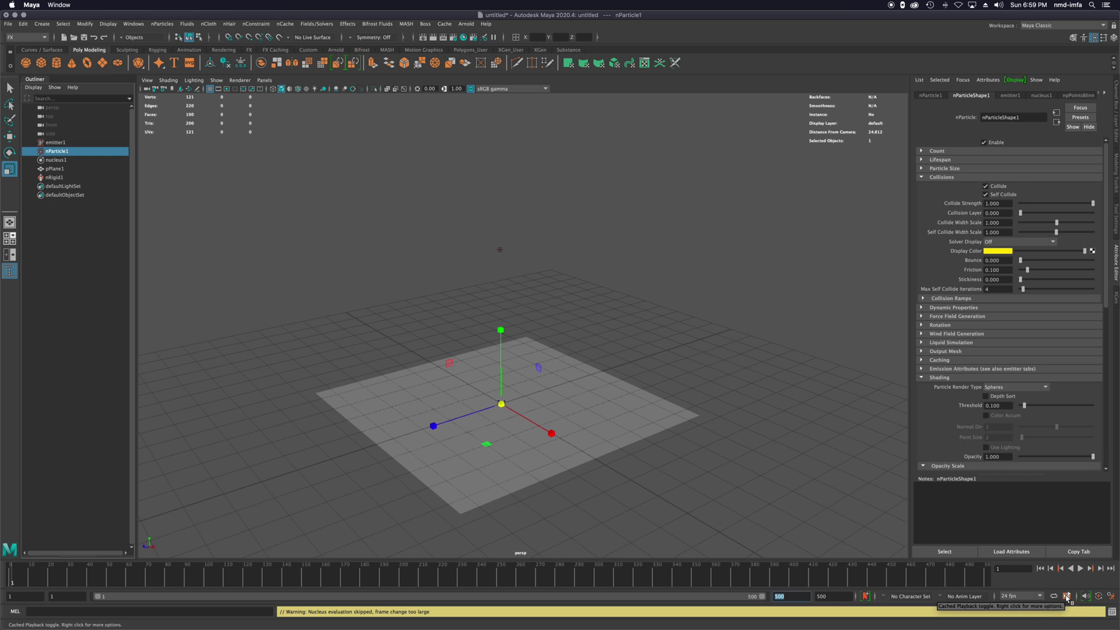
Enable Cached Playback and Cache dynamics in the Cached Playback preferences and save them.
right_click(1066, 597)
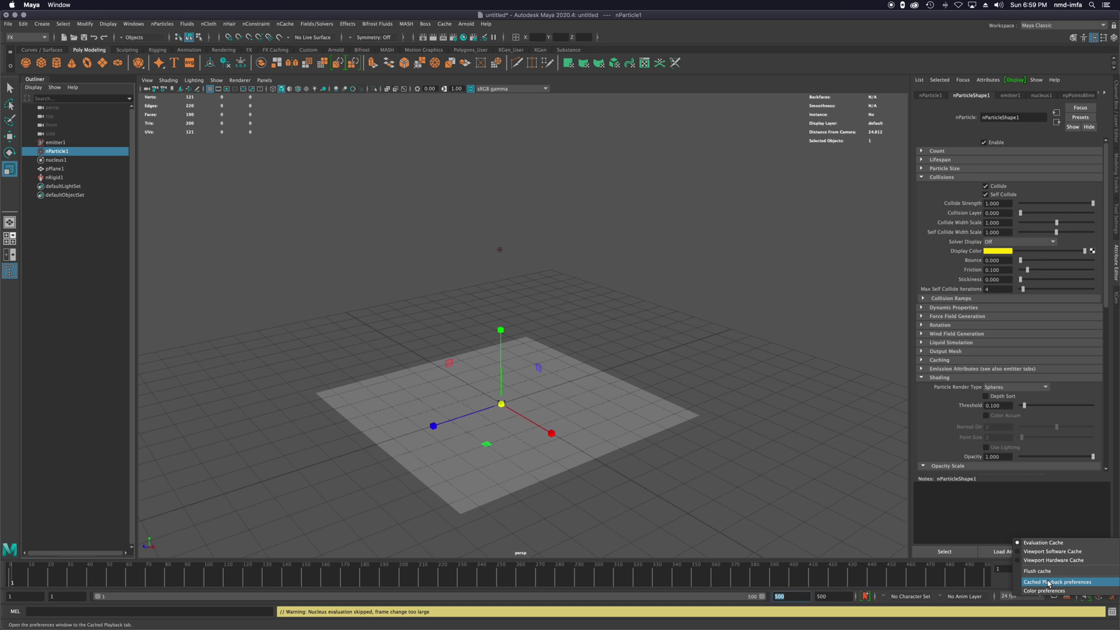
click(1049, 582)
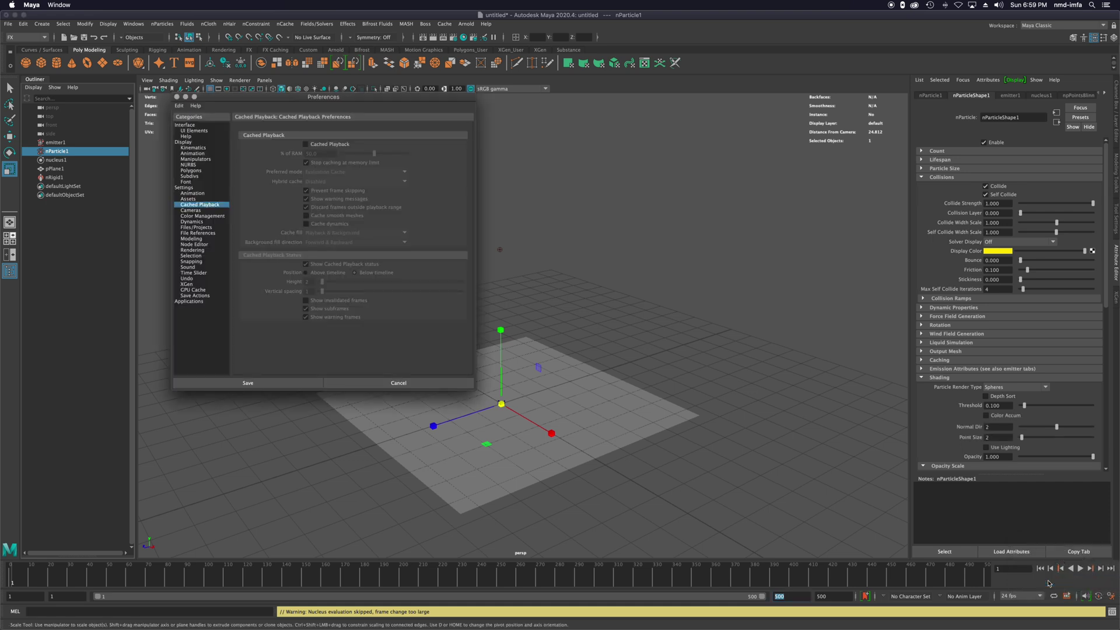
click(305, 145)
click(305, 225)
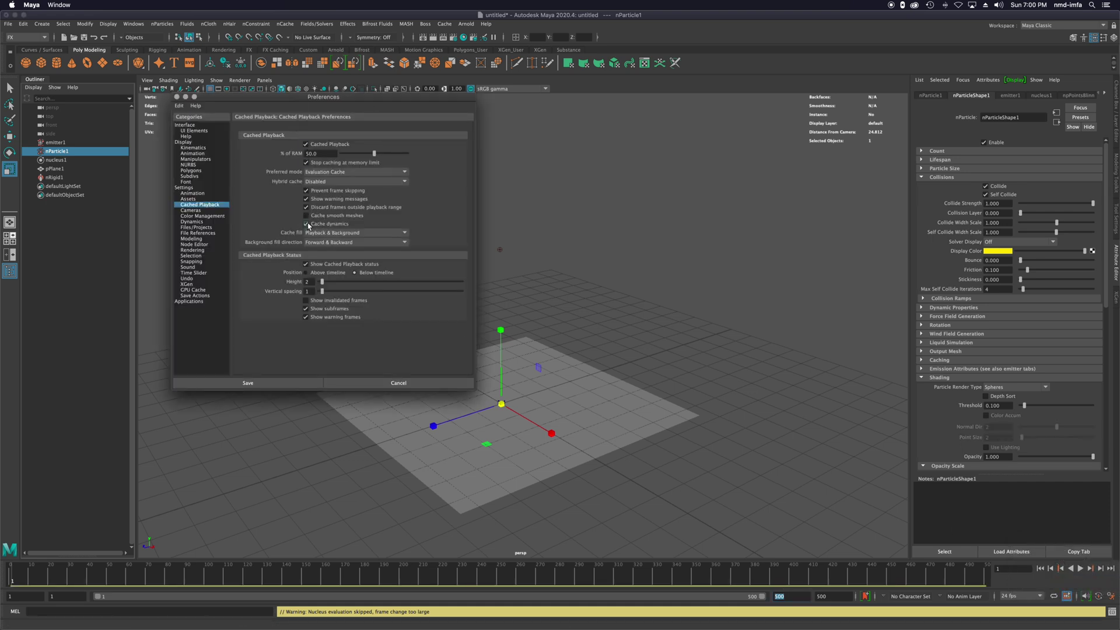
click(281, 385)
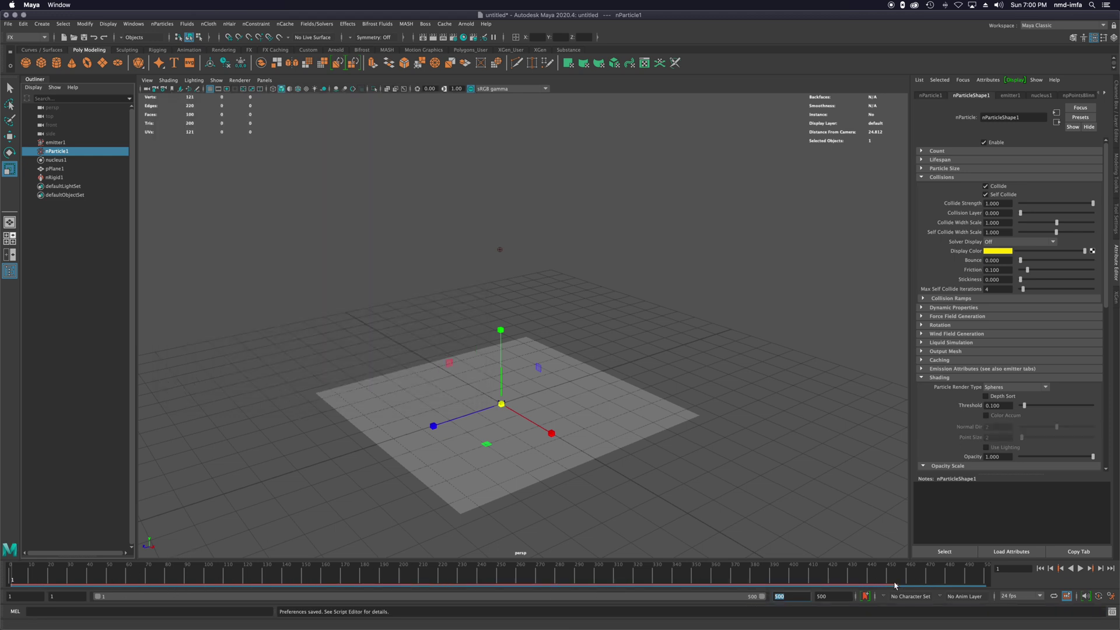
Play the cached simulation and scrub through the timeline to check the particle motion.
click(1079, 569)
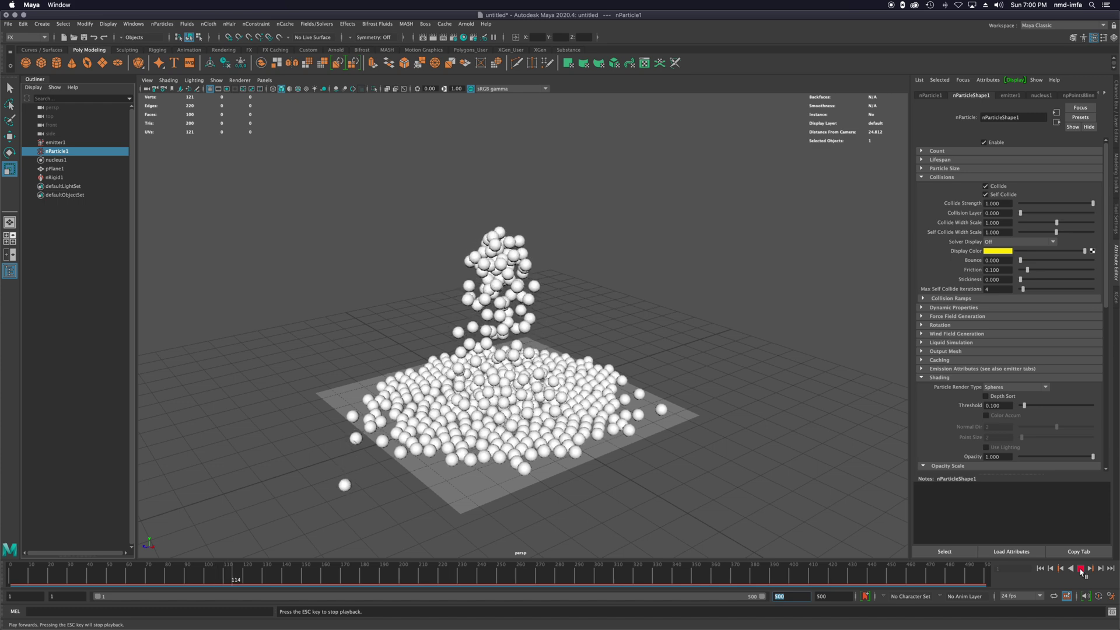
click(1080, 569)
drag(255, 575, 349, 583)
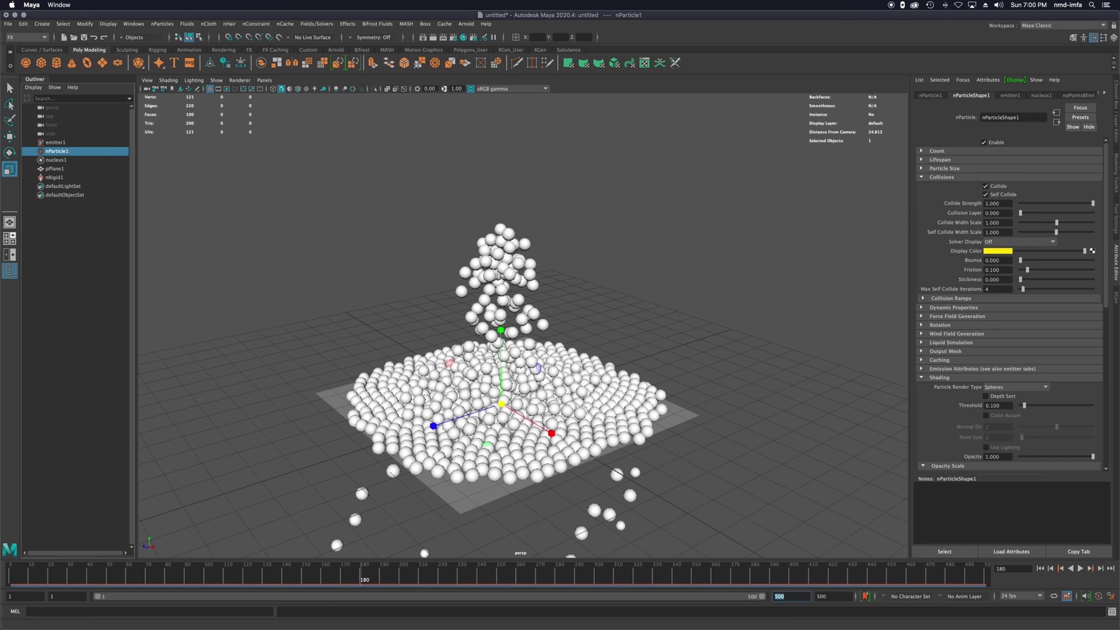
Turn off Cache dynamics and Cached Playback in the Cached Playback preferences and save them.
right_click(1065, 595)
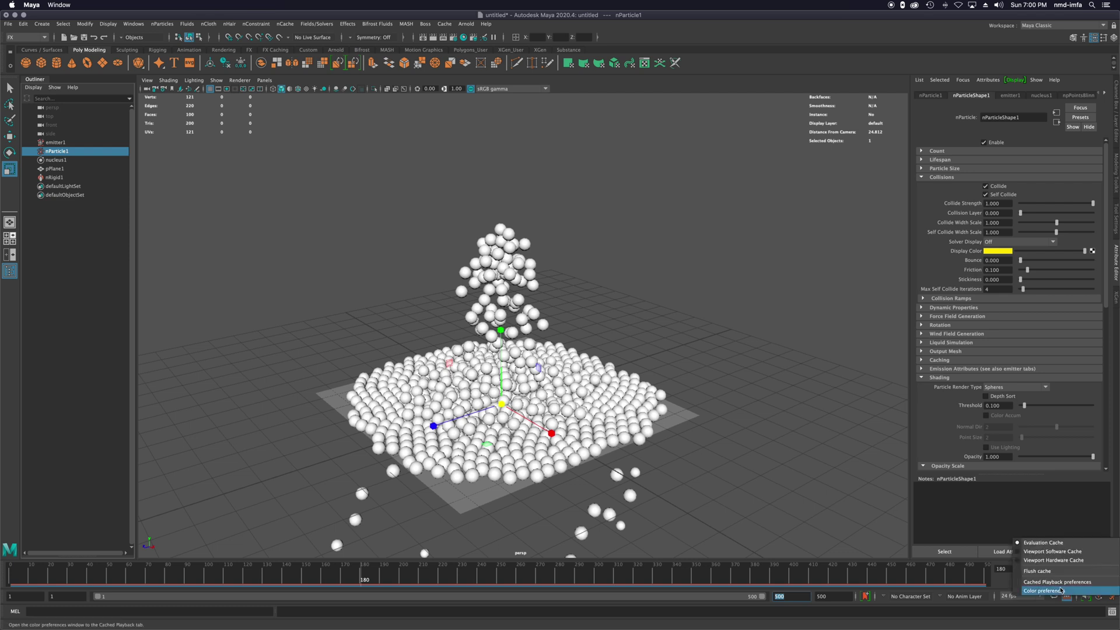
click(1060, 583)
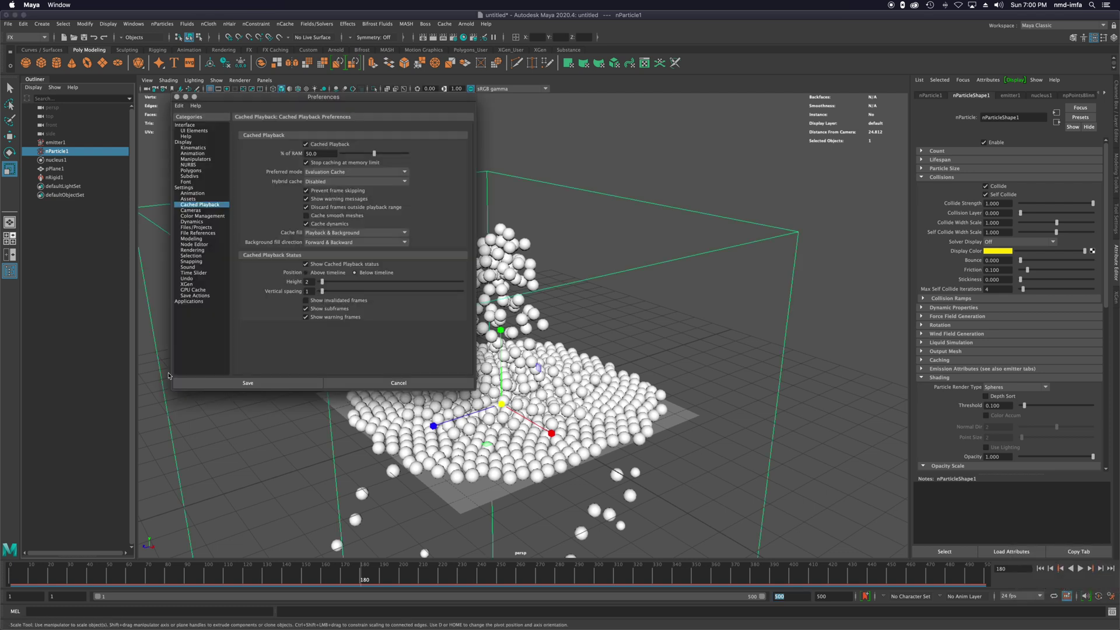
click(306, 223)
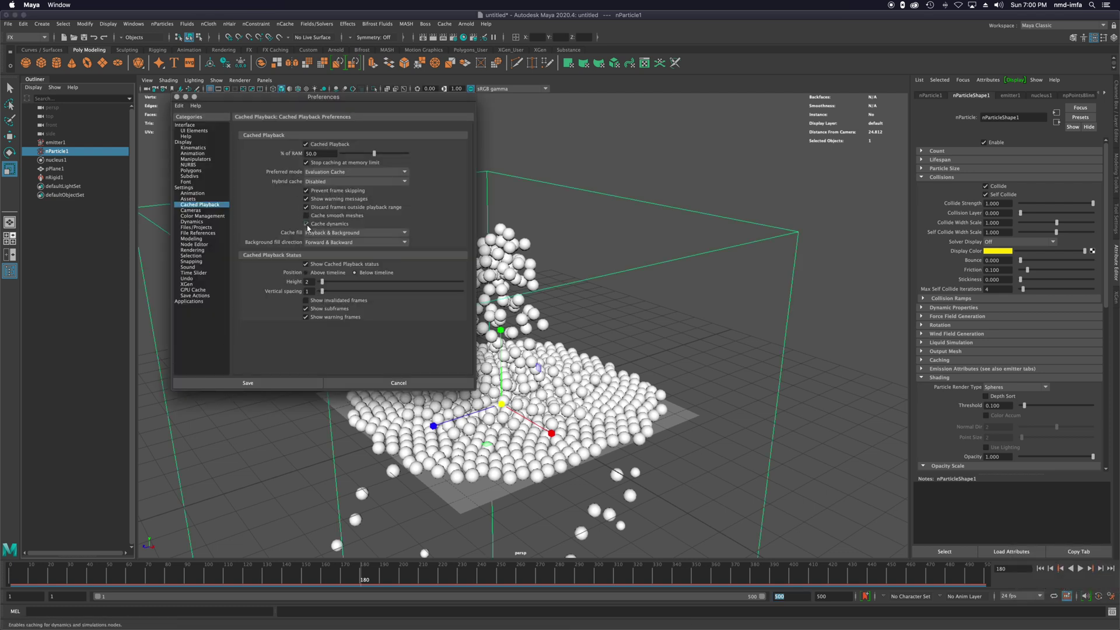
click(305, 144)
click(295, 383)
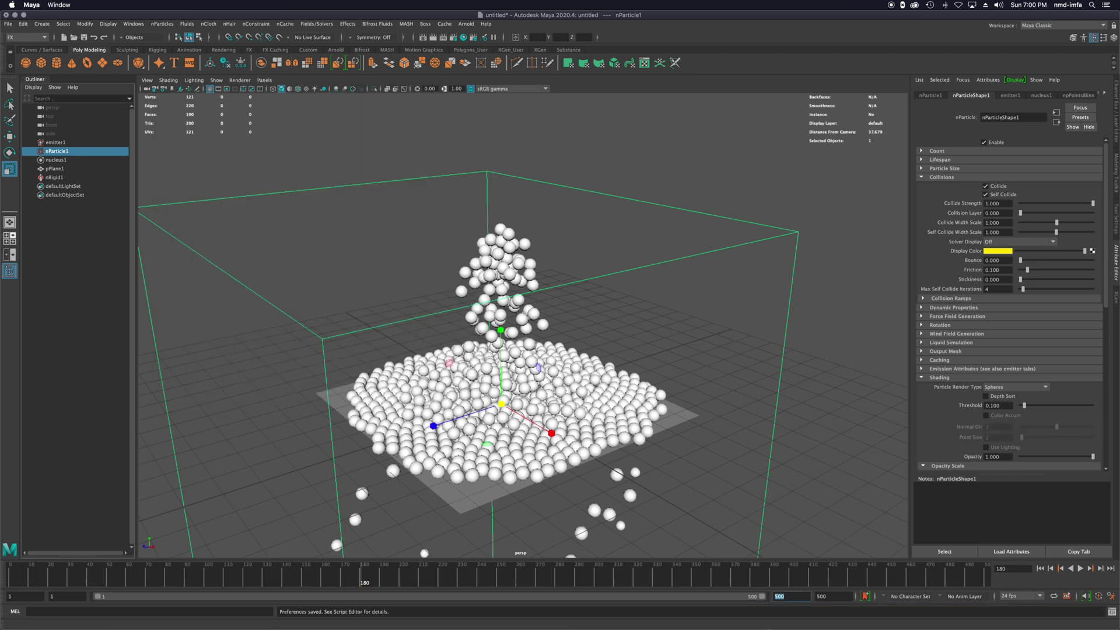
Play the uncached simulation from the first frame and stop it at frame 92.
click(1039, 568)
click(1080, 568)
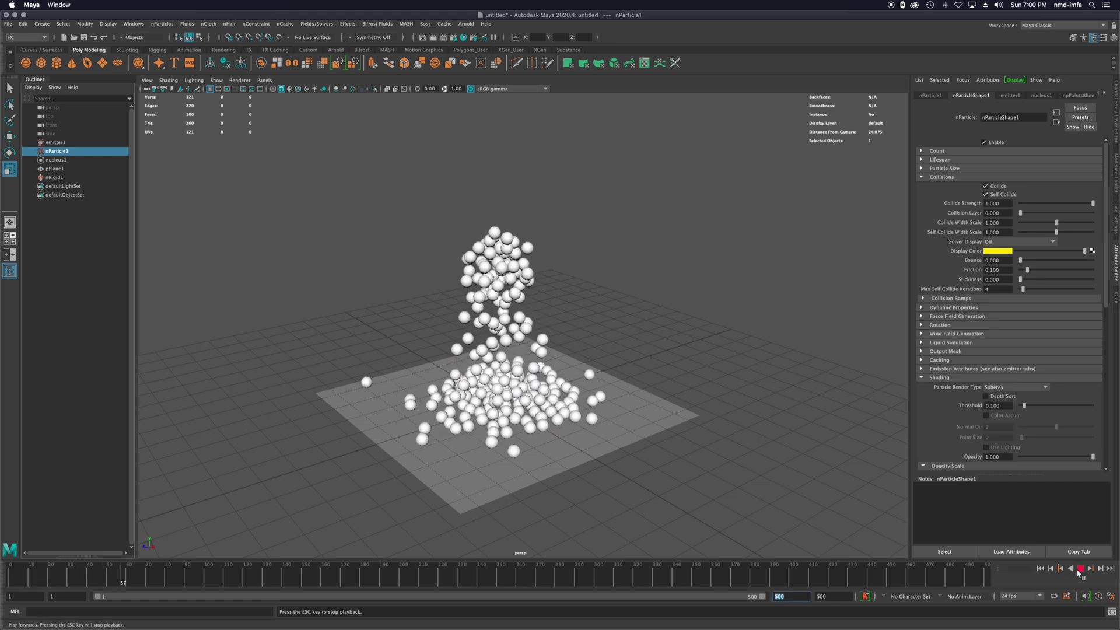
click(1079, 569)
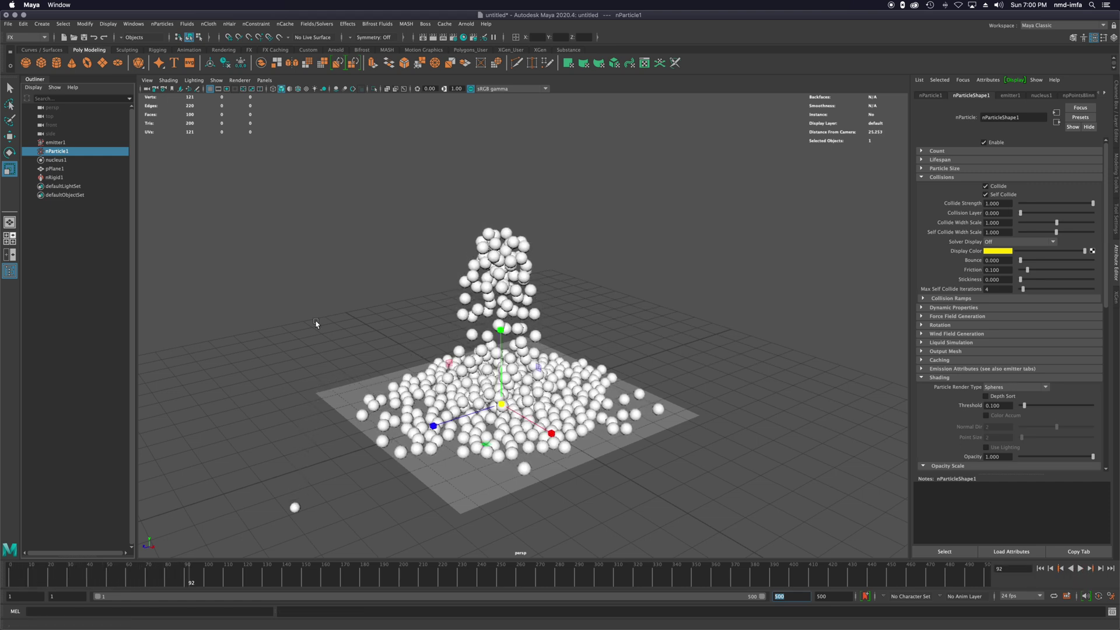
Assign a new Standard Surface material with a cyan base color to the nParticle object and toggle hardware texturing in the viewport.
click(57, 151)
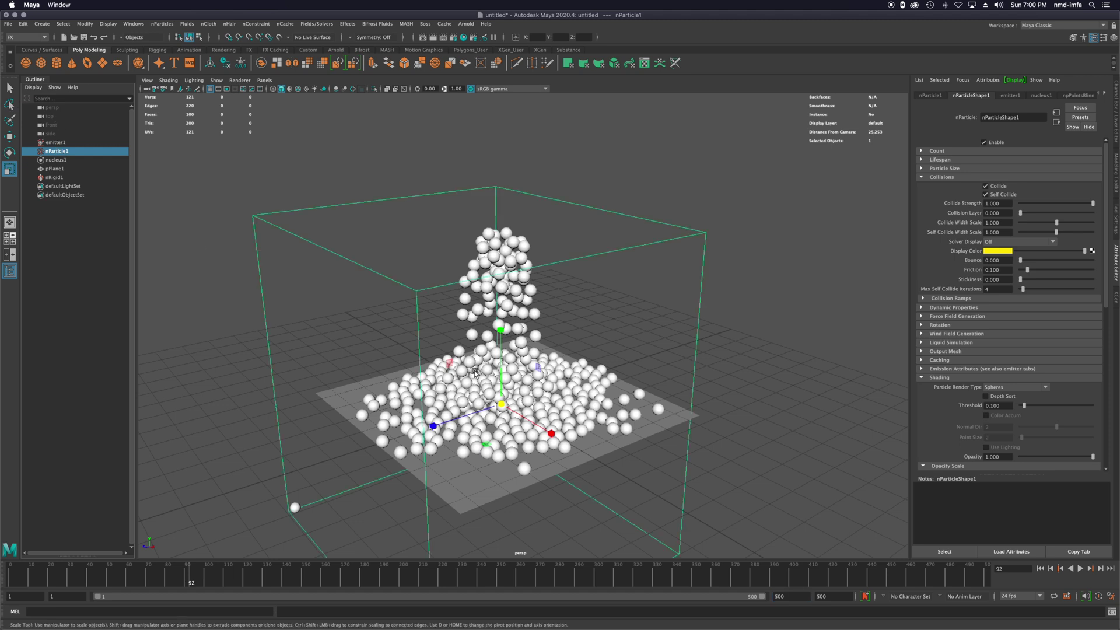
right_click(495, 368)
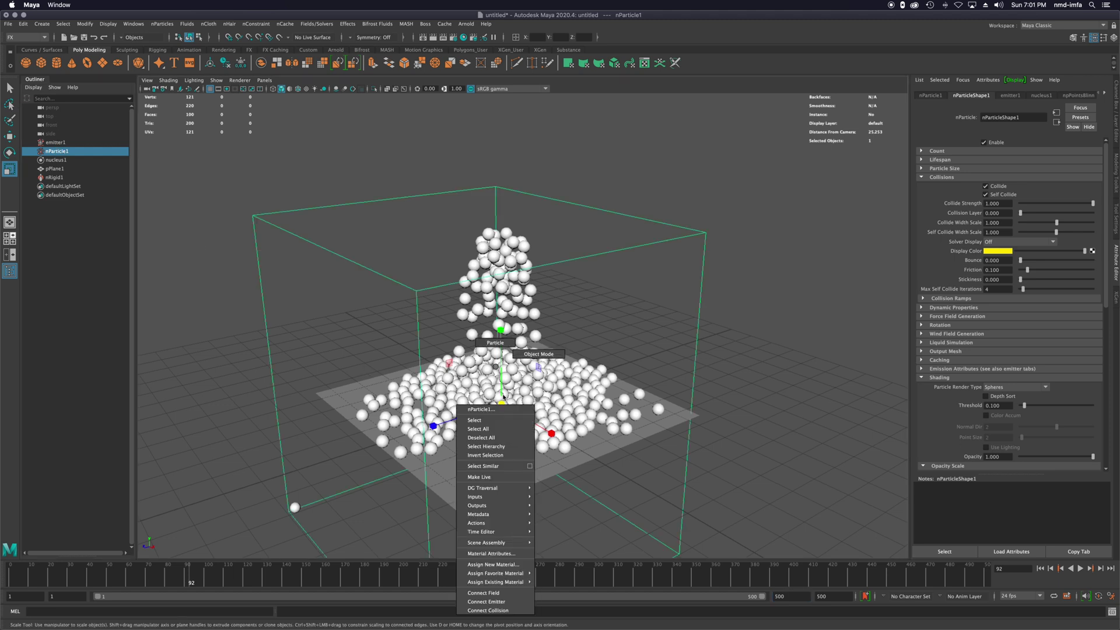
click(492, 564)
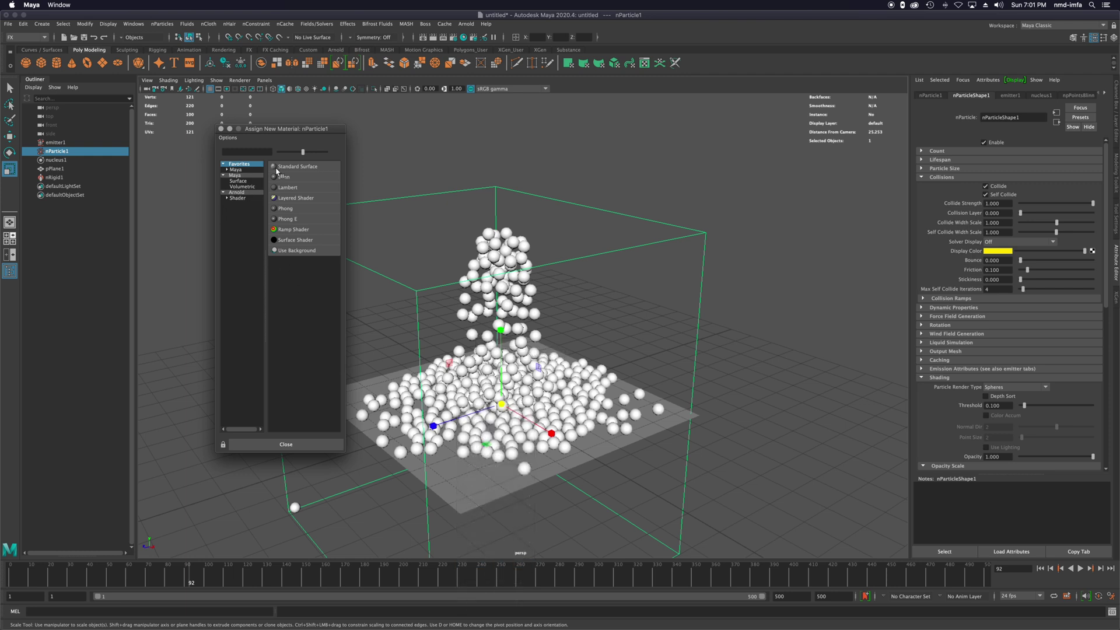
click(301, 167)
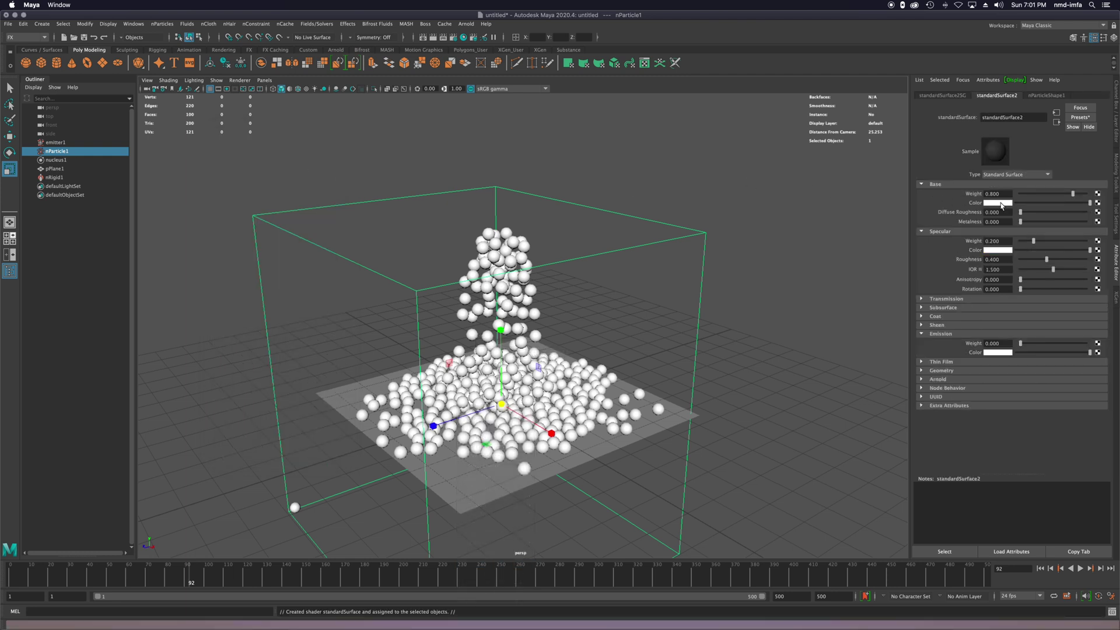
click(998, 206)
click(982, 186)
click(168, 80)
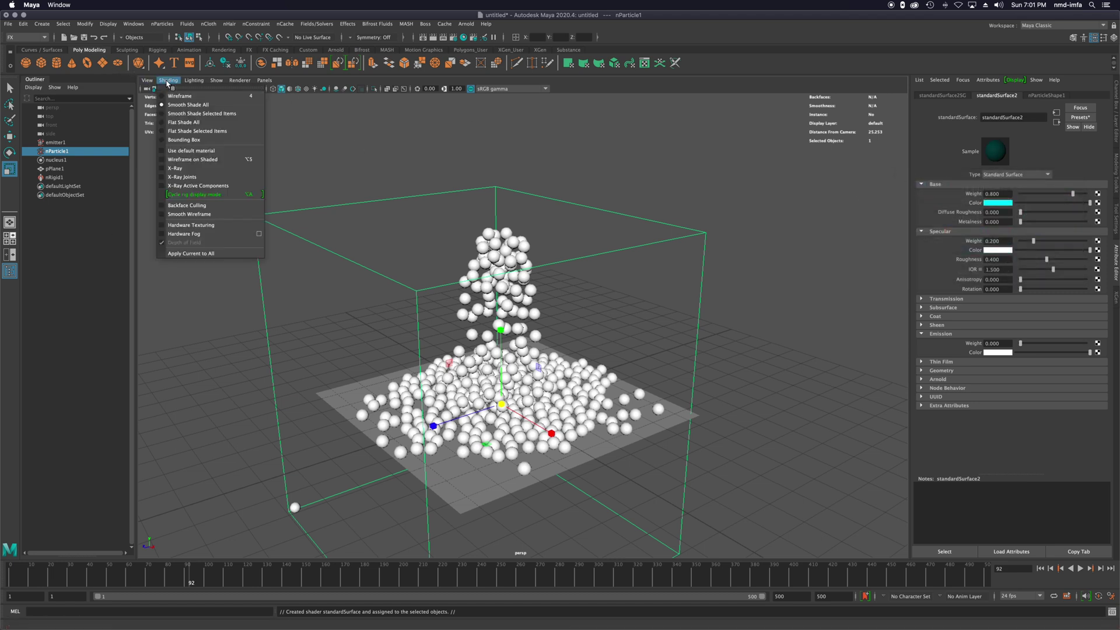
click(187, 225)
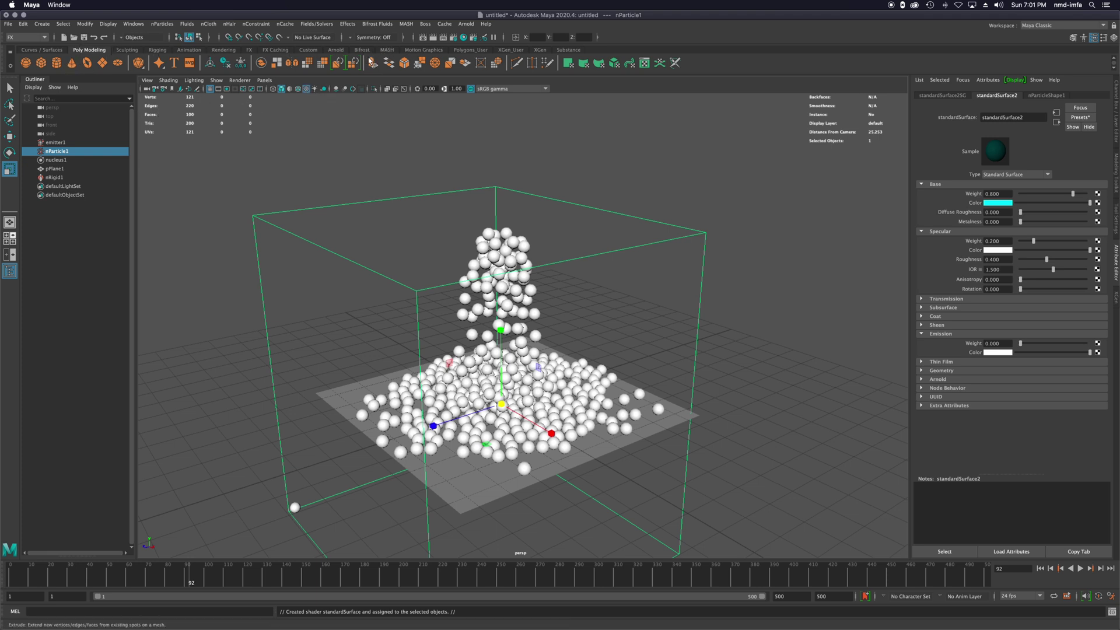
Add an Arnold SkyDome light to the scene and render the current frame in the Render View.
click(336, 50)
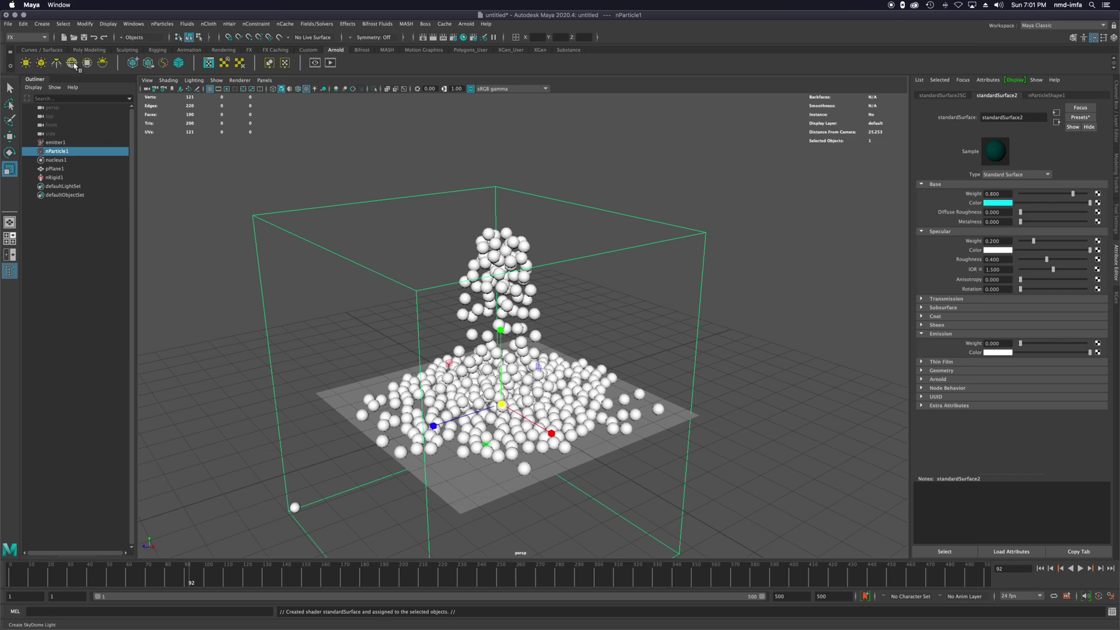
click(73, 64)
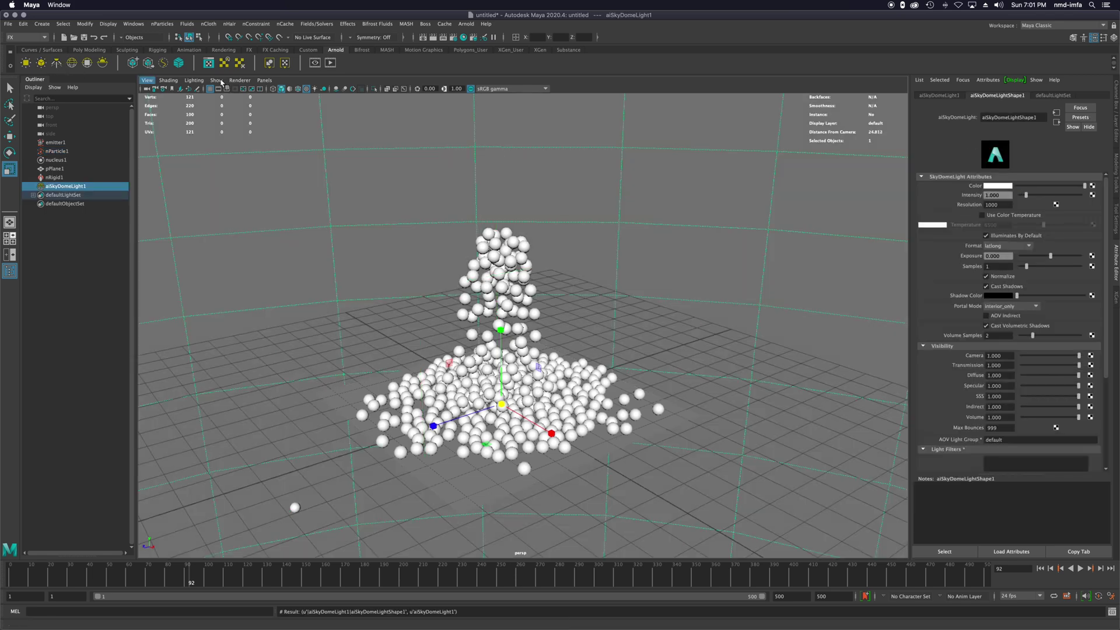
click(423, 37)
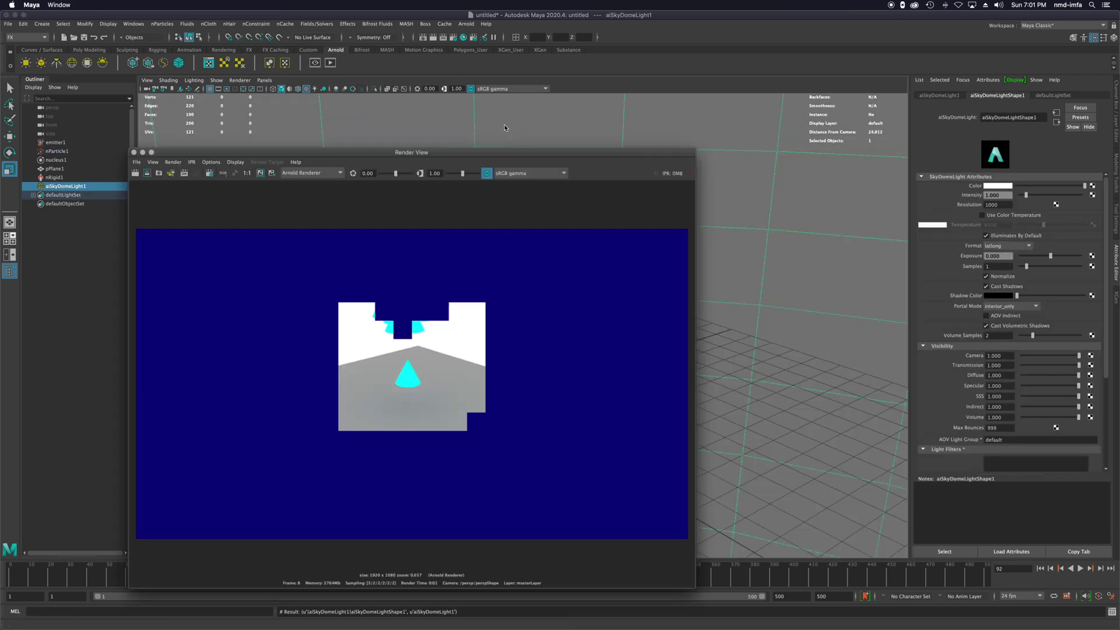
click(138, 173)
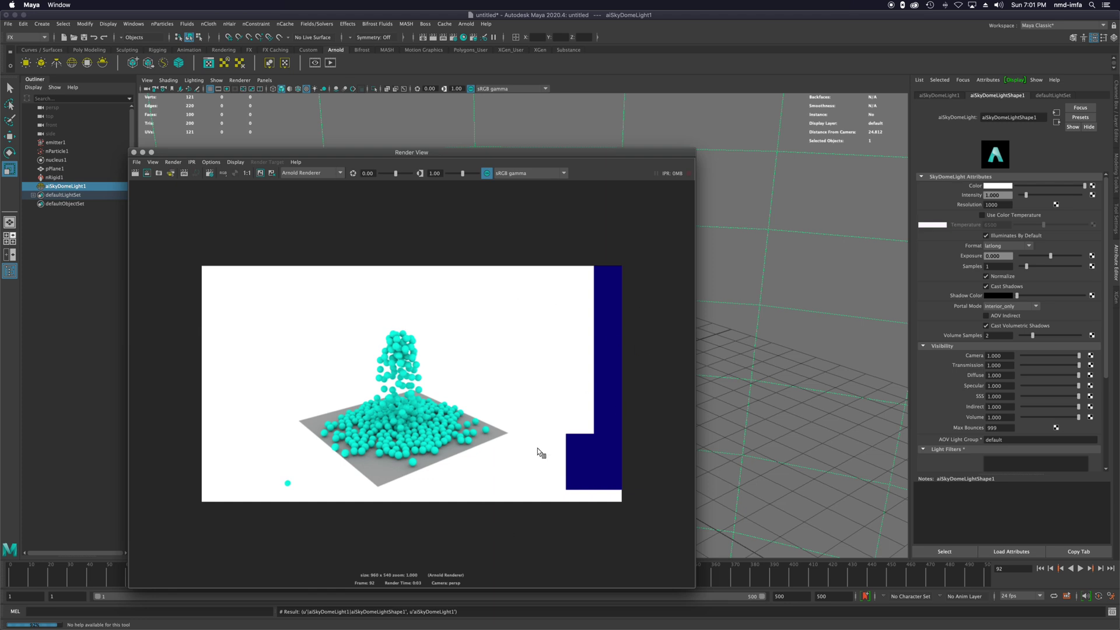
Switch to Finder, open the desktop's tmp folder, and preview the rendered untitled_1.exr inside its tmp subfolder.
drag(997, 16, 921, 4)
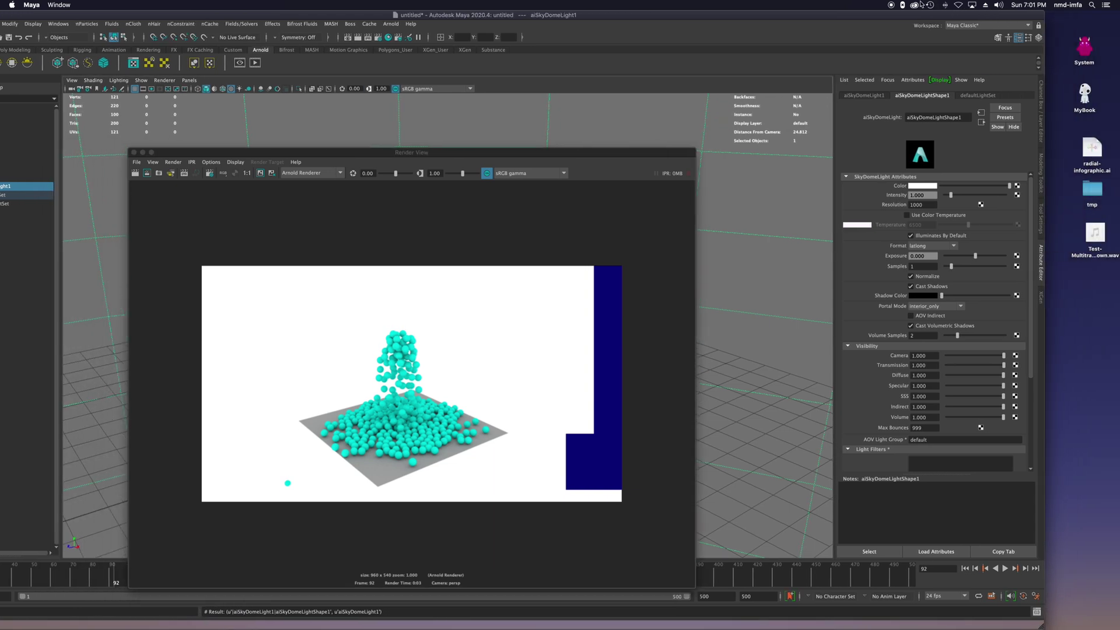
click(1086, 196)
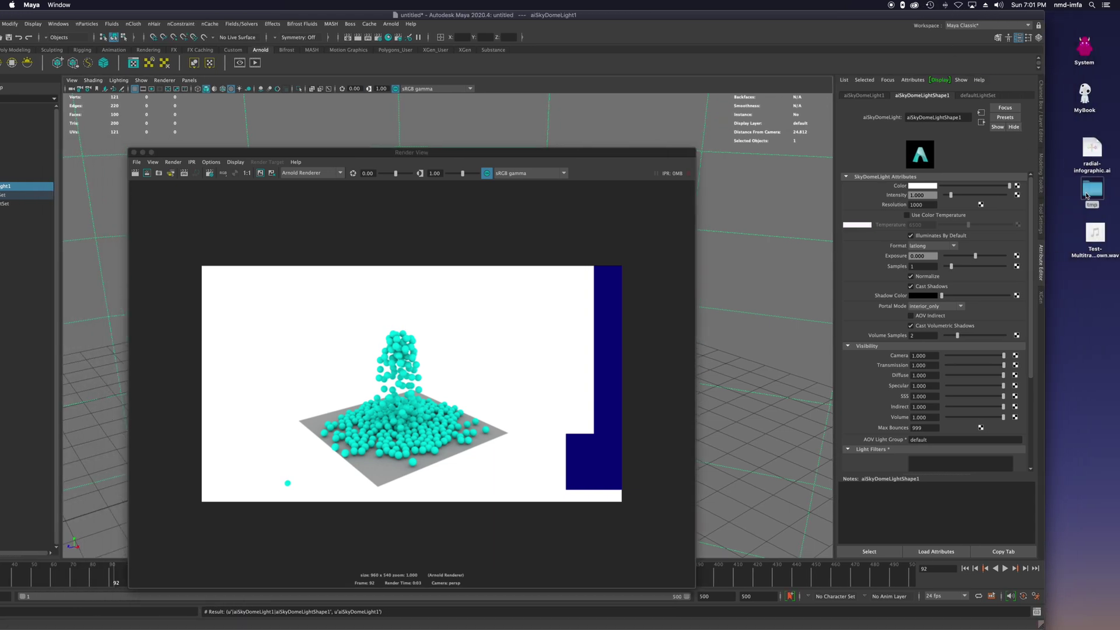
double_click(1086, 195)
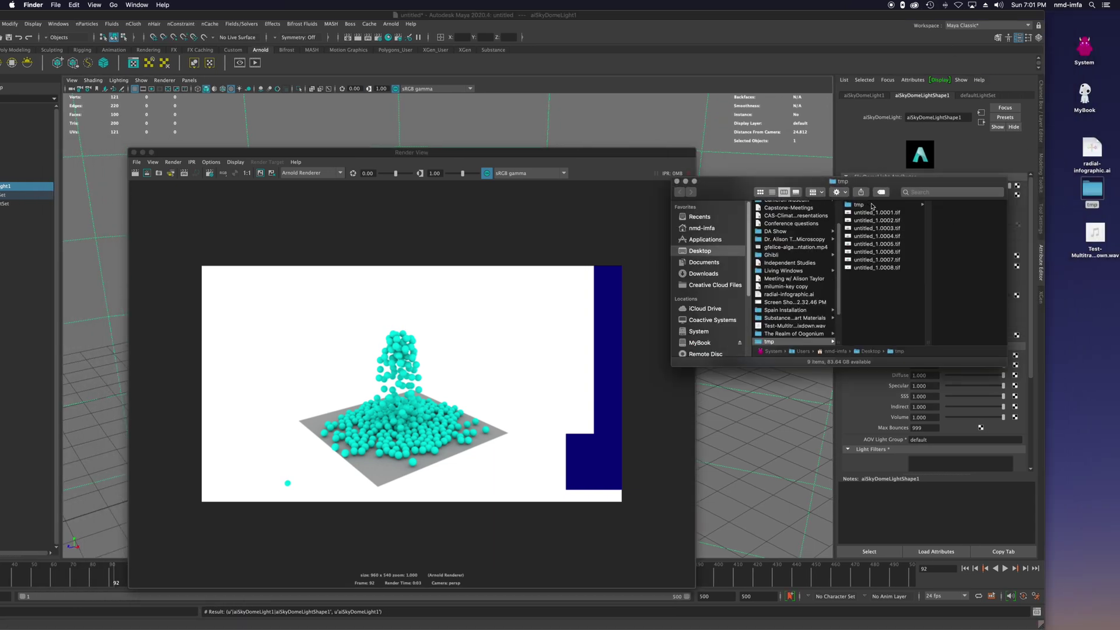
click(872, 206)
click(967, 204)
key(space)
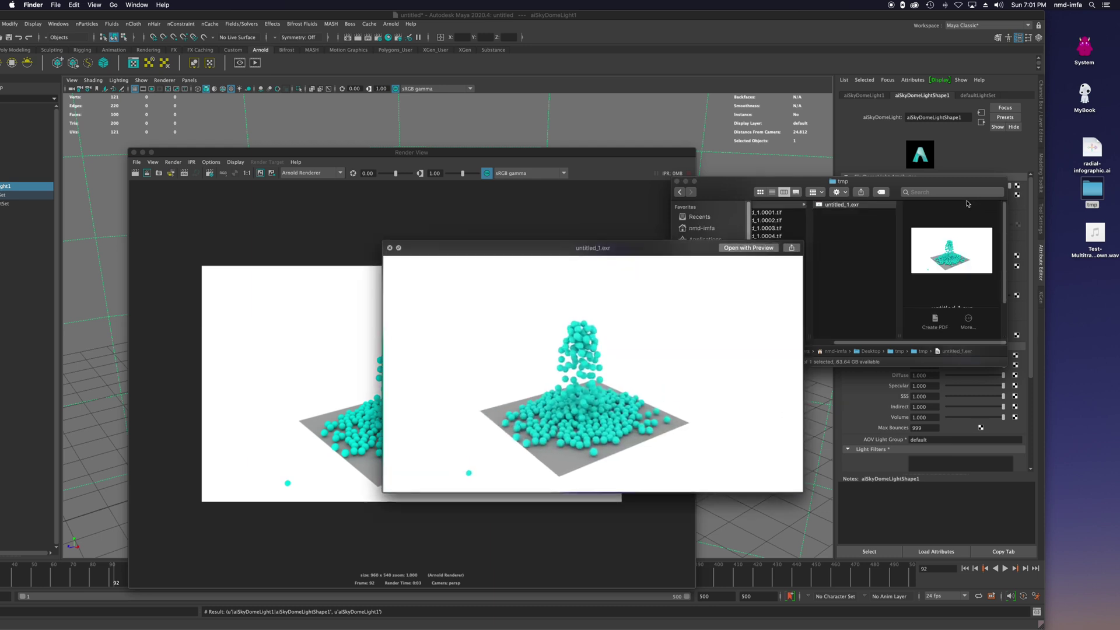
key(space)
Delete all the contents of the desktop's tmp folder.
click(857, 254)
key(Left)
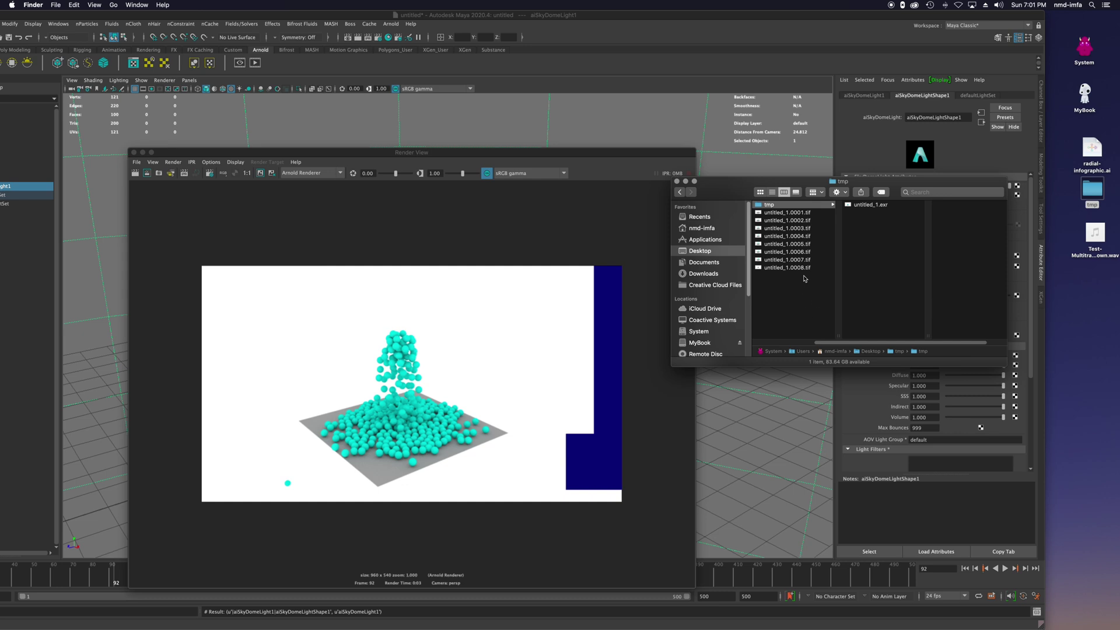
key(super+a)
key(super+BackSpace)
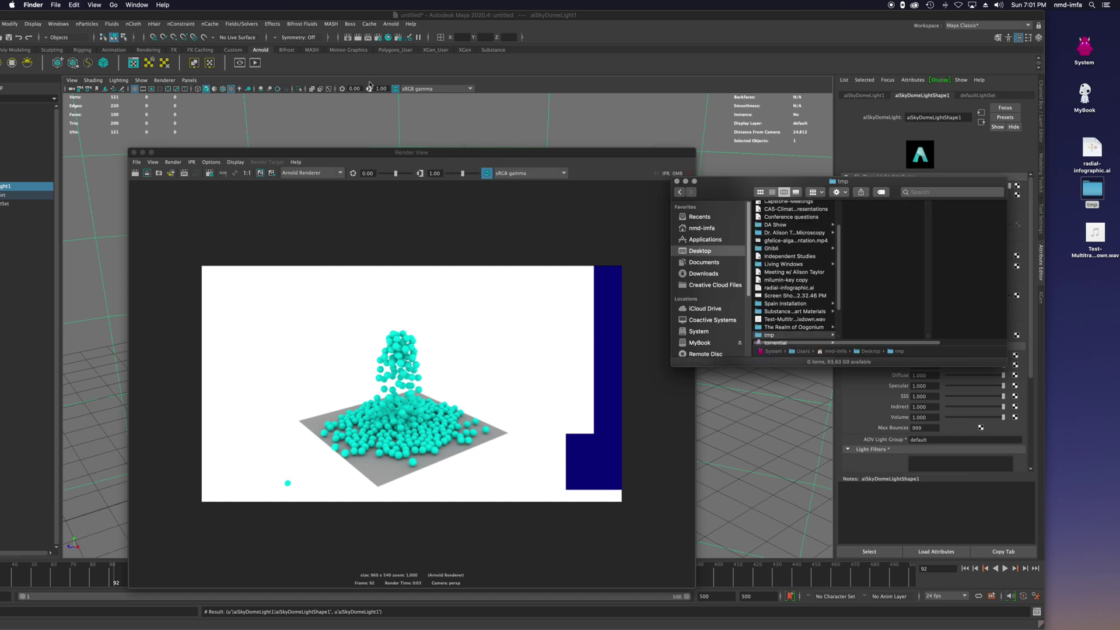
Switch back to Maya, close the Render View, and move the main window back to fill the screen.
click(505, 154)
drag(509, 154, 583, 110)
click(215, 107)
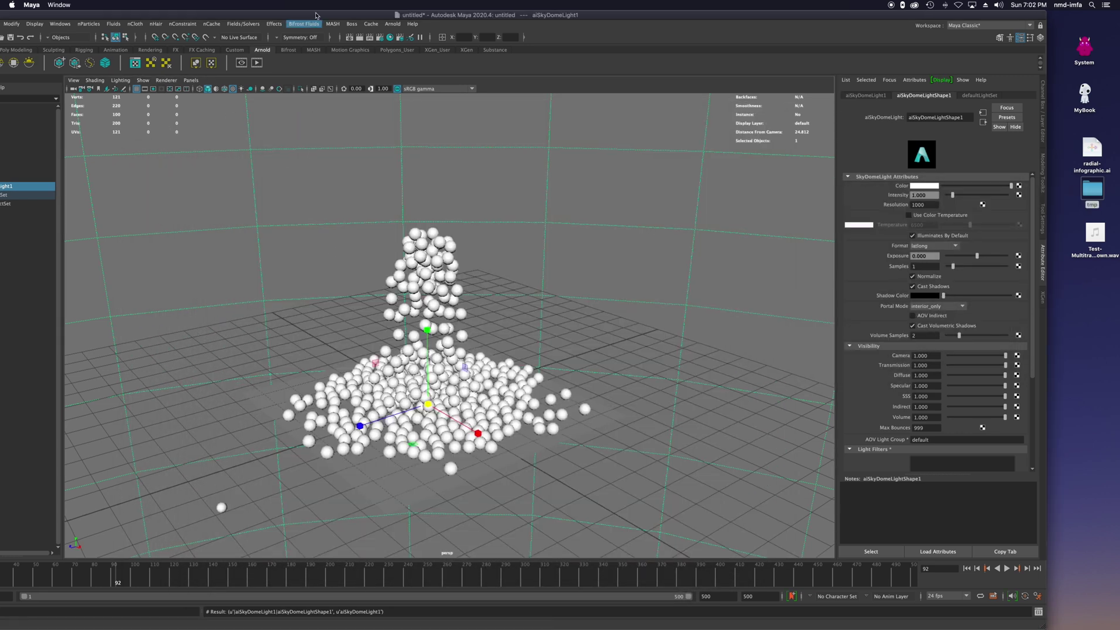
drag(313, 15, 390, 5)
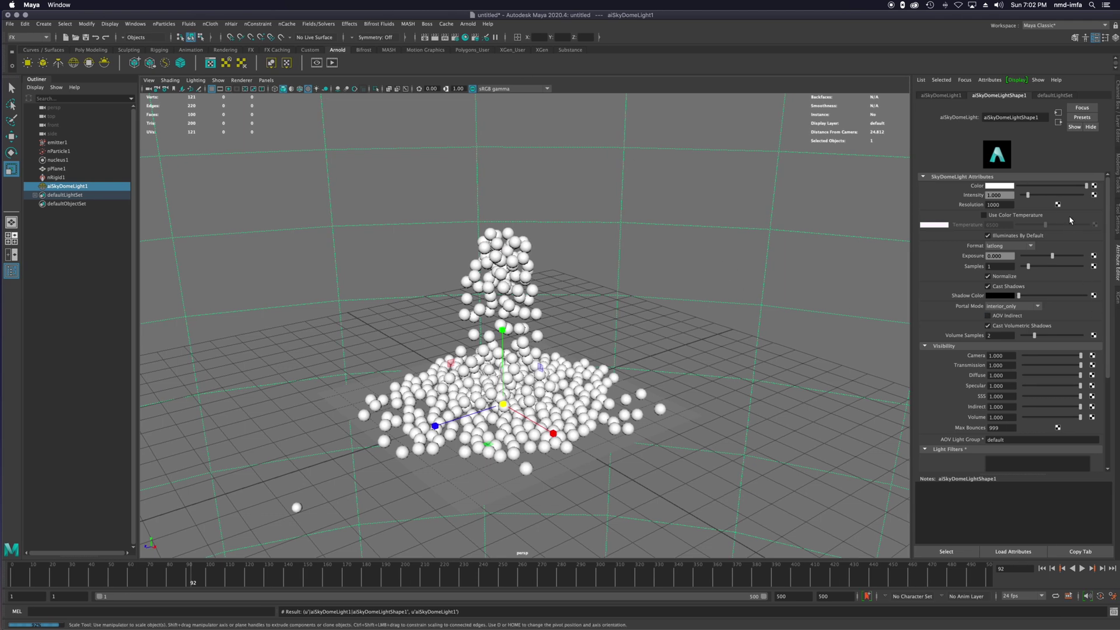
Set the nParticle object's Particle Render Type to MultiPoint.
click(10, 170)
click(58, 151)
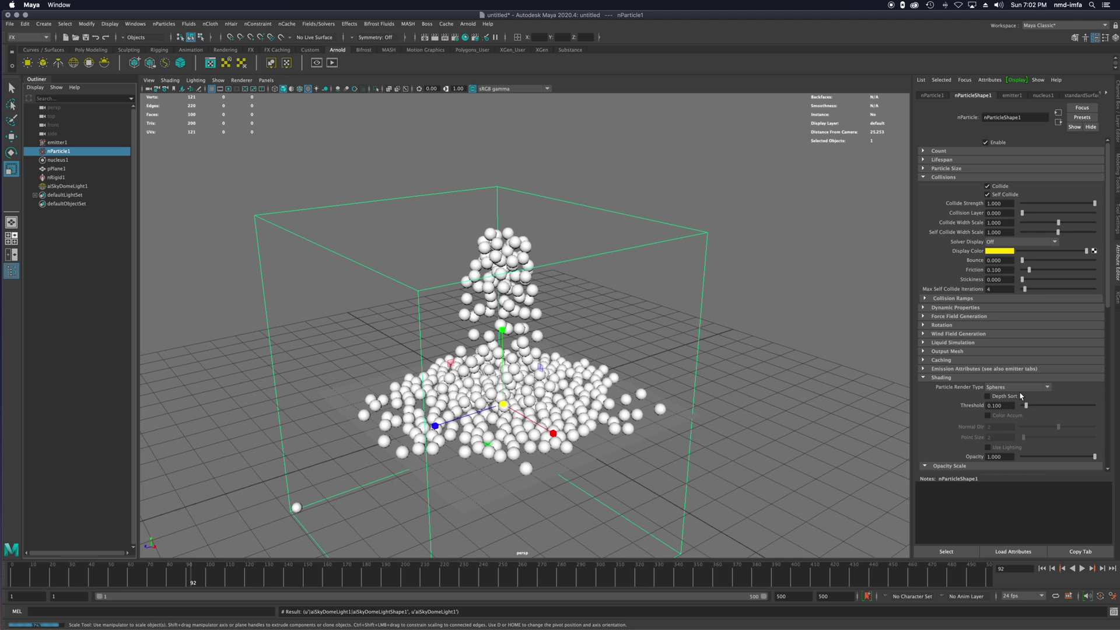
click(1019, 388)
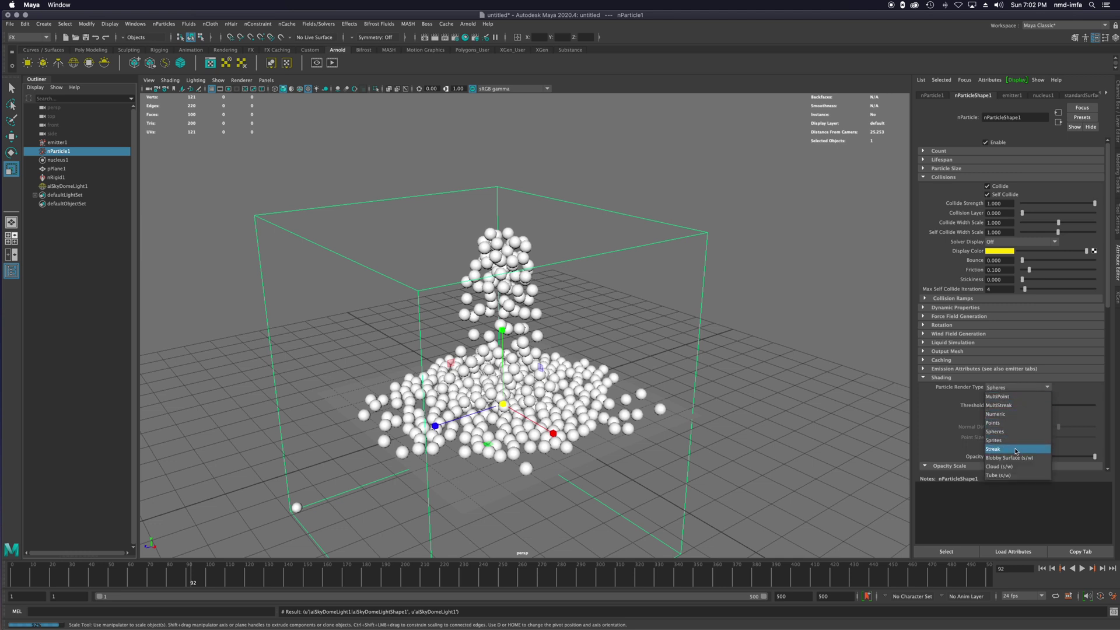
click(1022, 397)
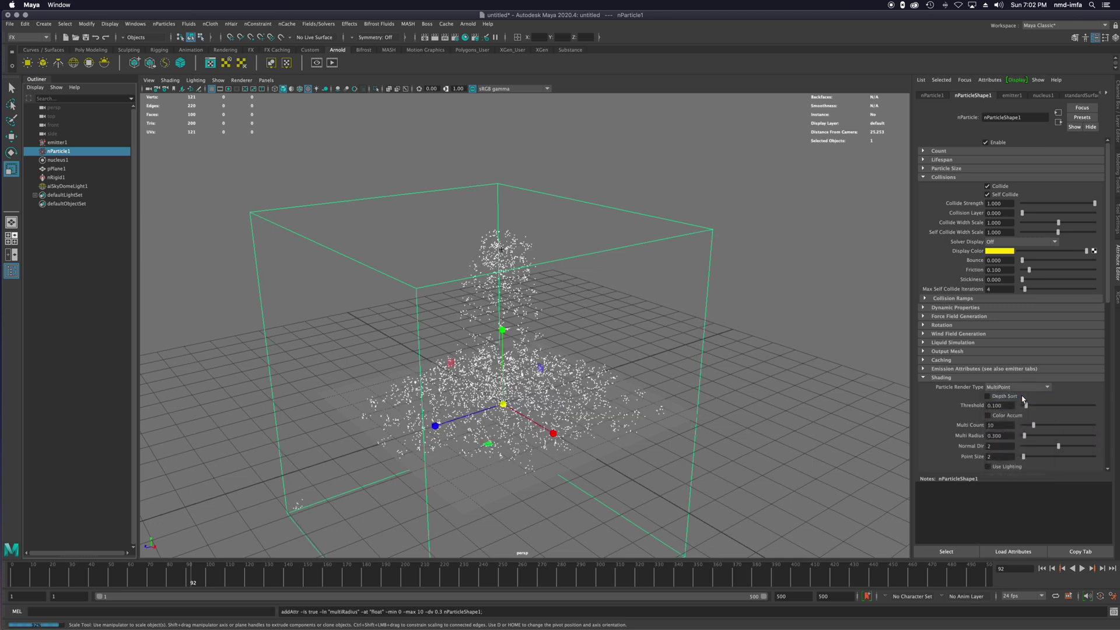
click(1016, 387)
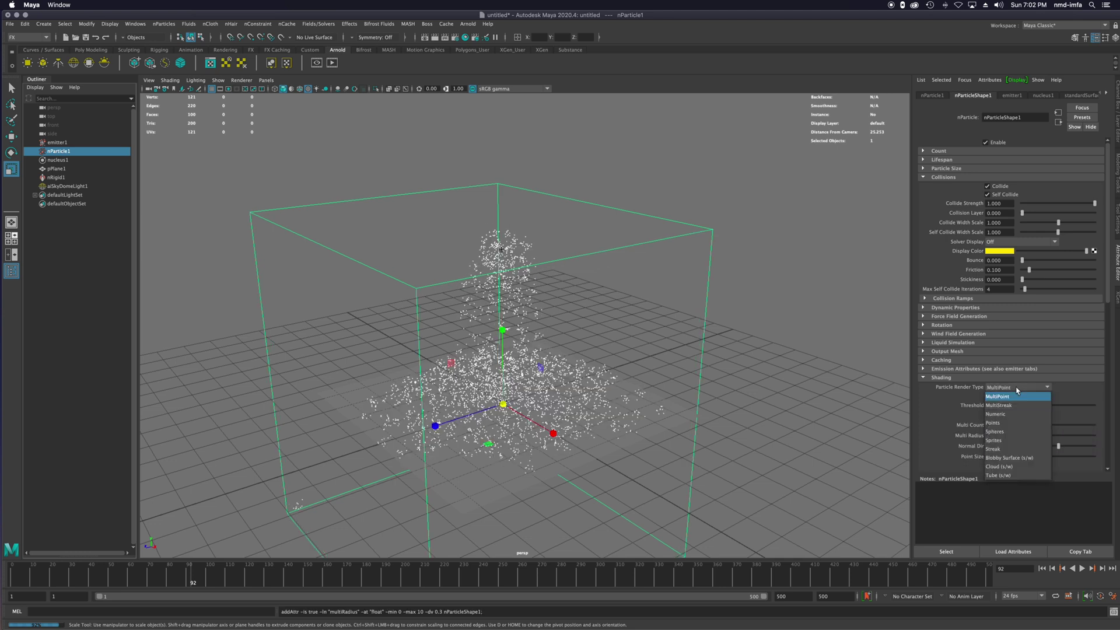
click(1009, 396)
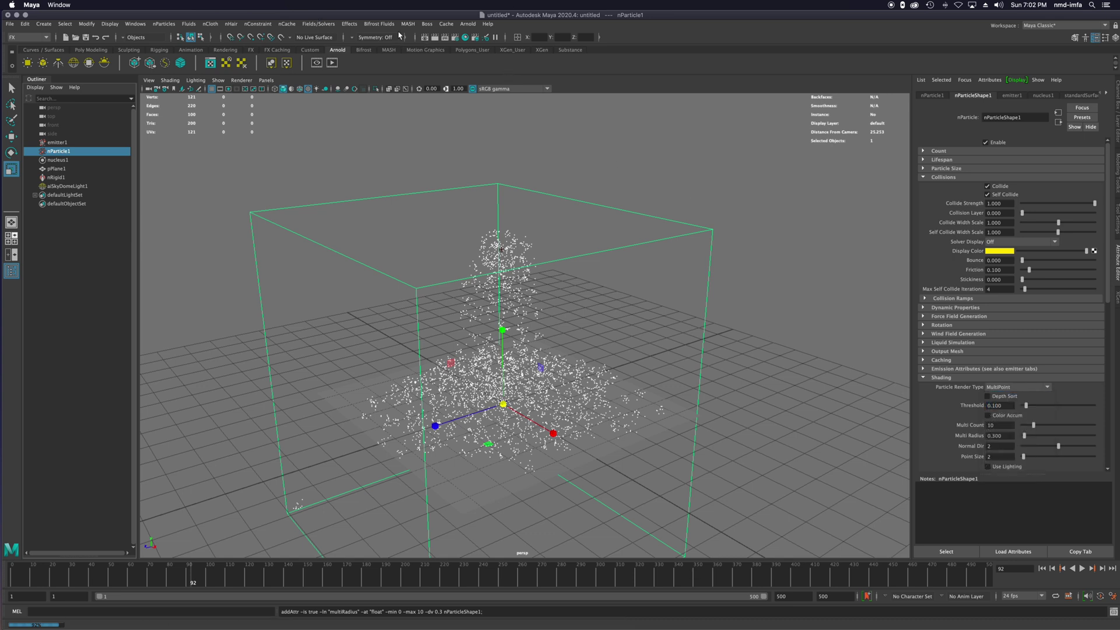
Render the MultiPoint particles in the Render View and close it.
click(427, 39)
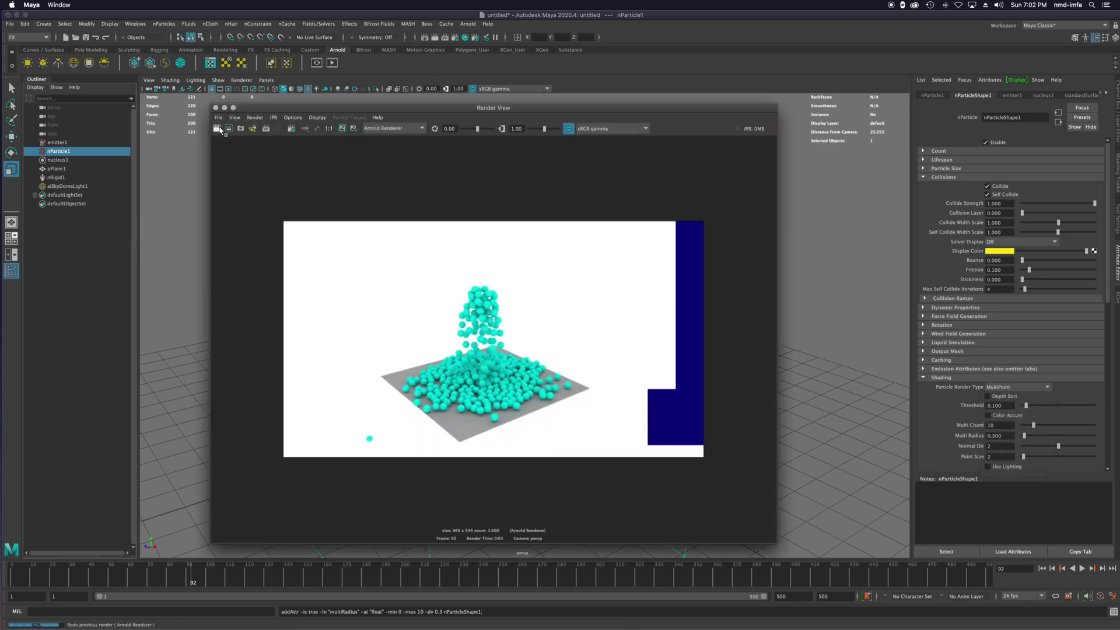
click(218, 129)
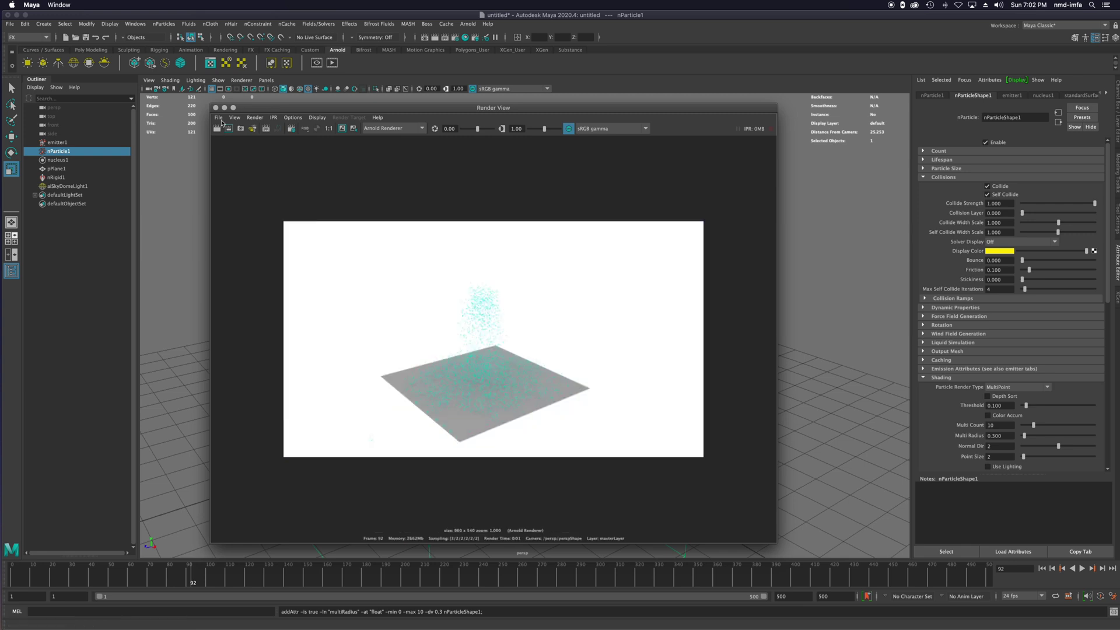
click(215, 108)
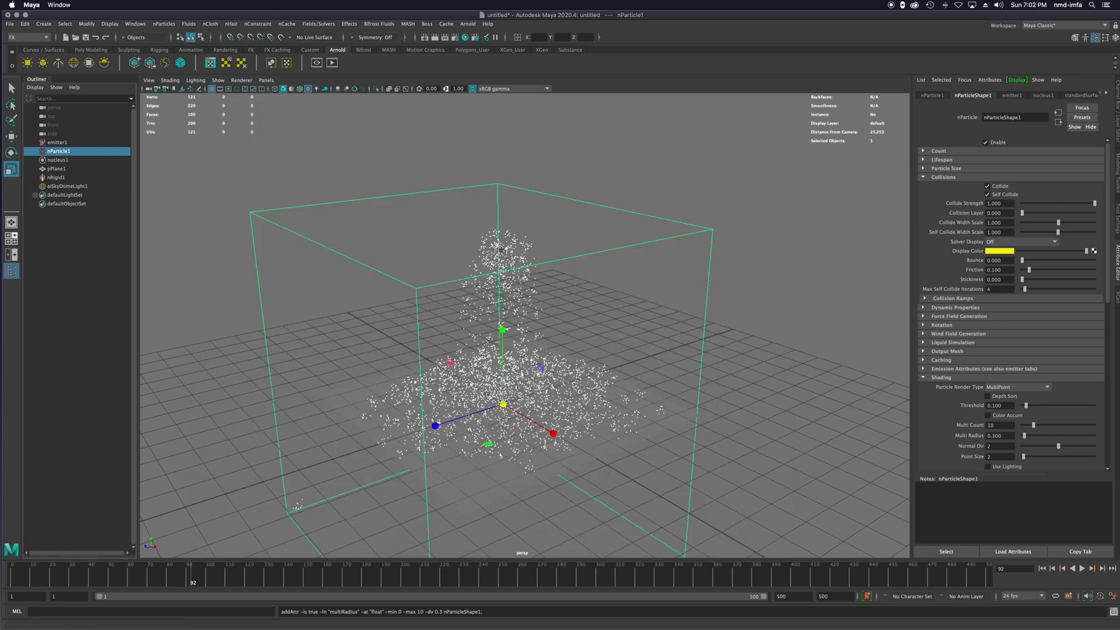
Examine the nParticle's transform attributes and the emitter's rate and speed attributes.
click(933, 96)
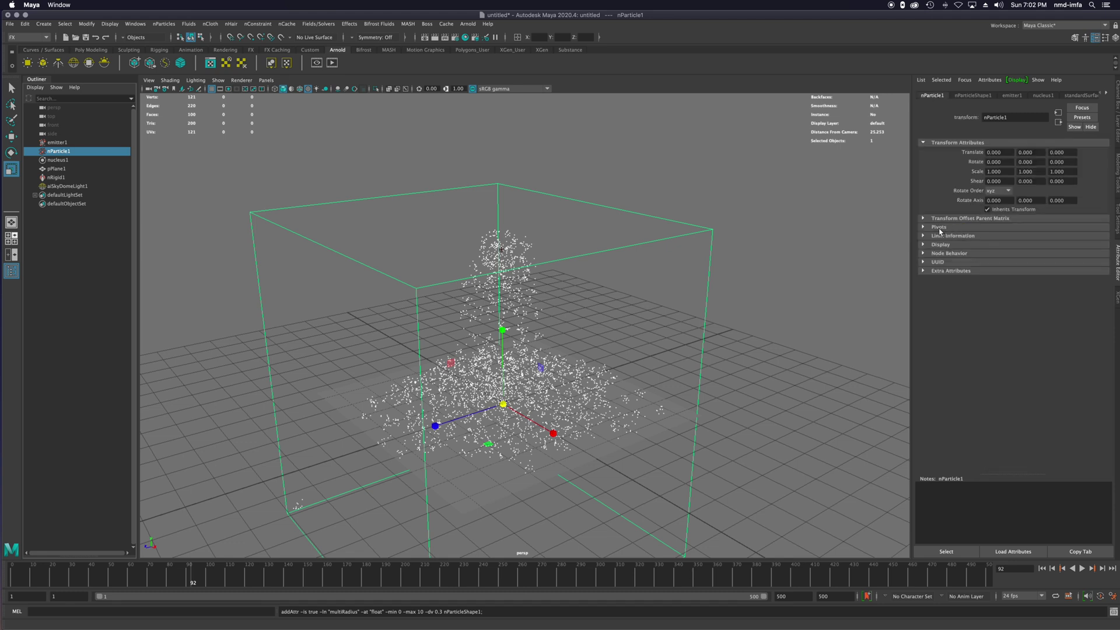
click(1011, 96)
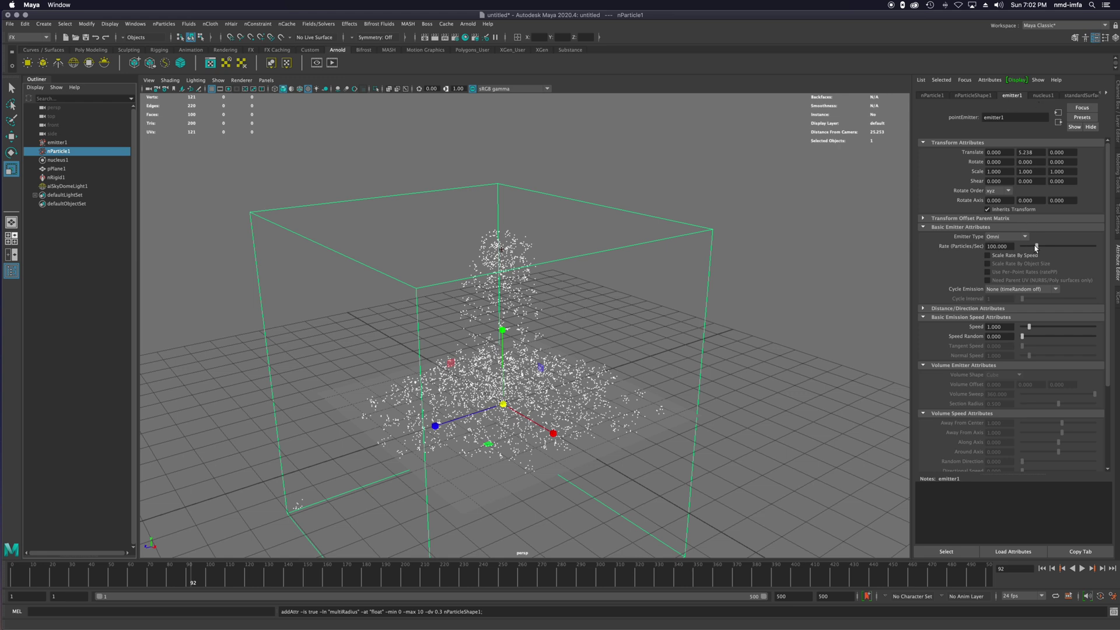
drag(1036, 247, 1034, 248)
click(940, 97)
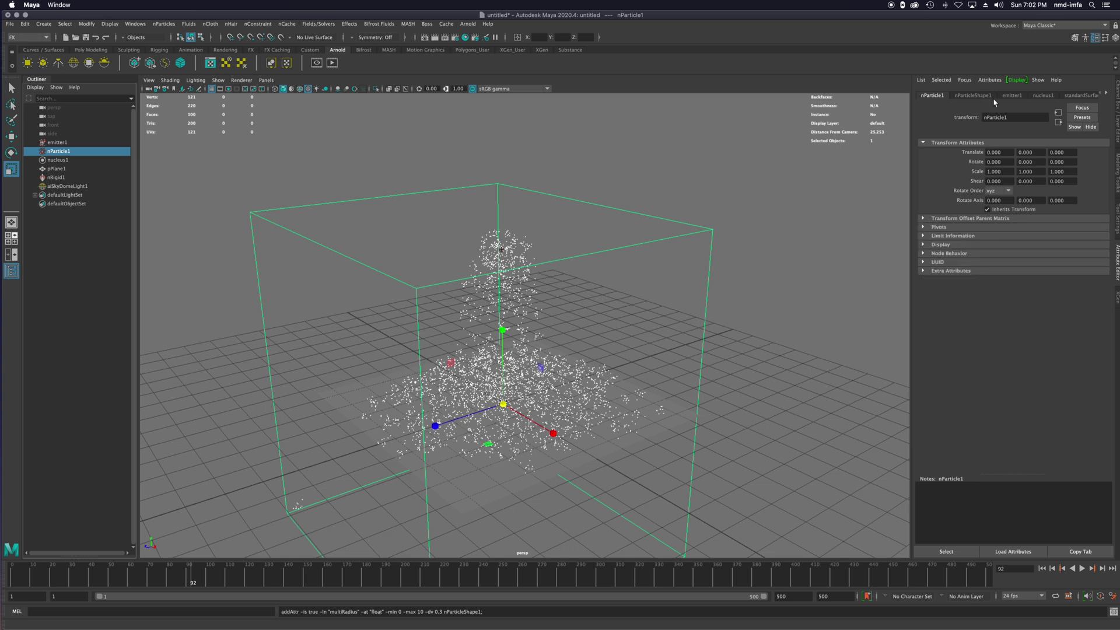
Set the nParticle shape's MultiPoint point size to 5.
click(972, 95)
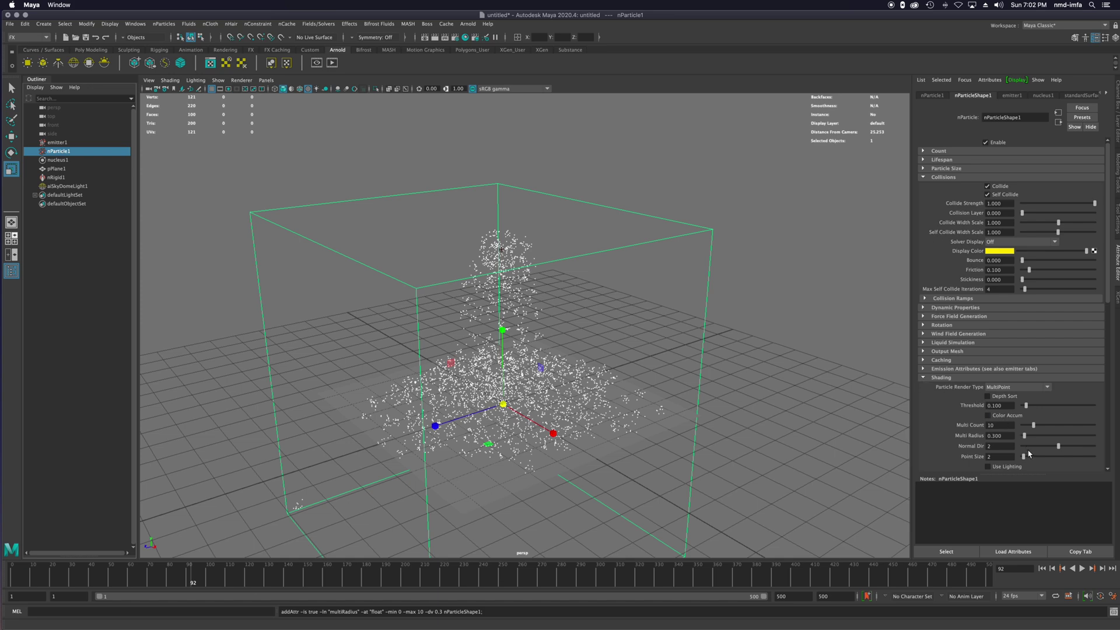
drag(1025, 460, 1027, 459)
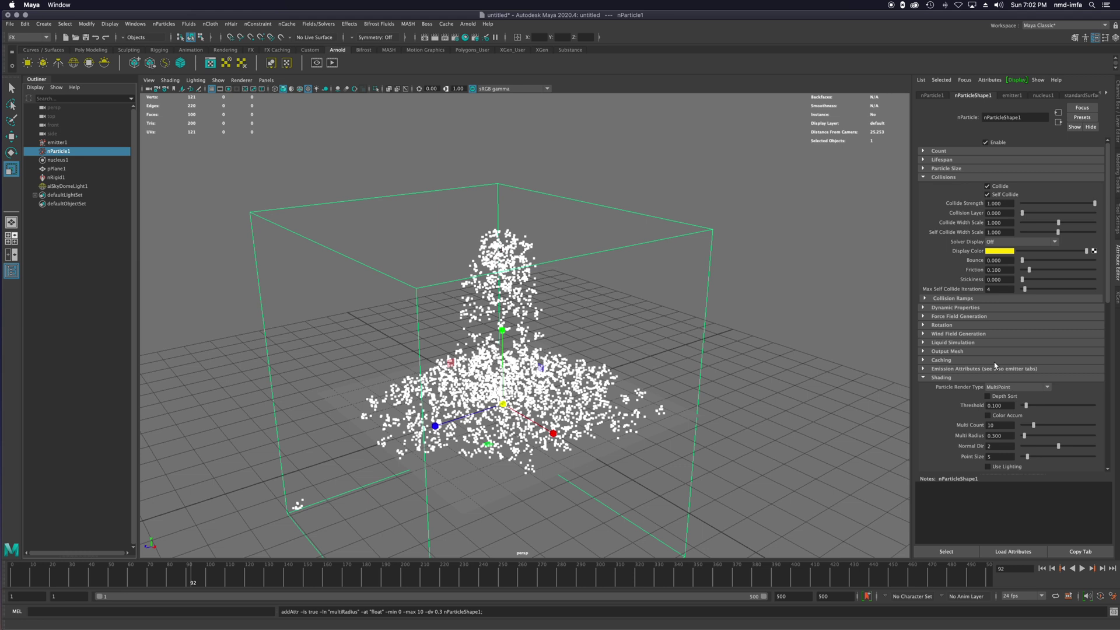
Examine the nParticle shape's Dynamic Properties, Count, Lifespan mode options and Particle Size attributes.
click(923, 307)
click(924, 307)
click(923, 151)
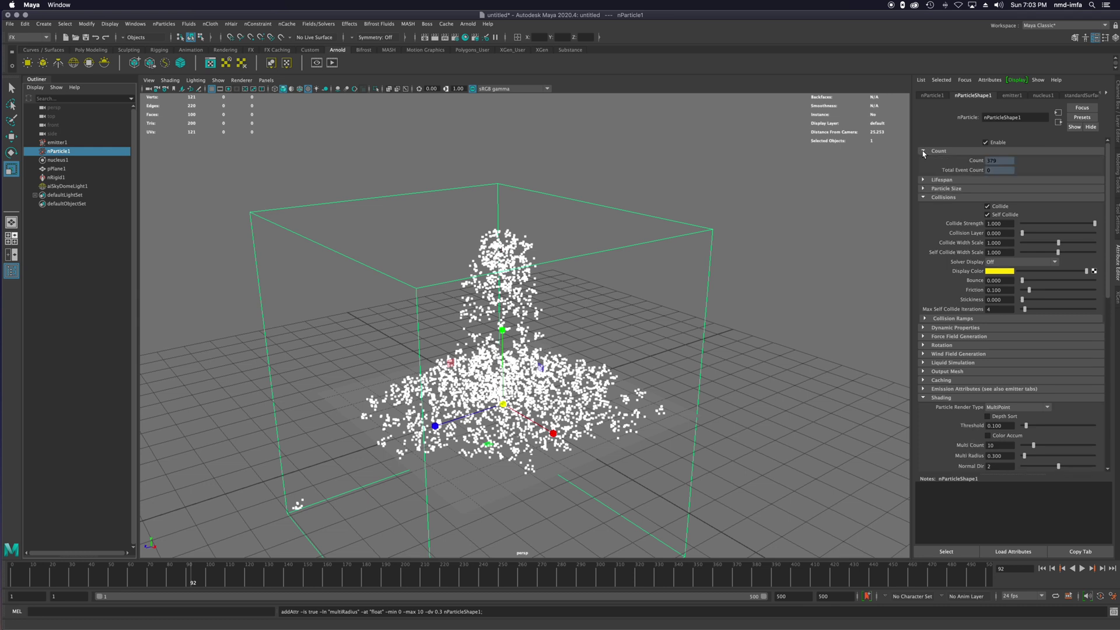
click(924, 181)
click(1002, 191)
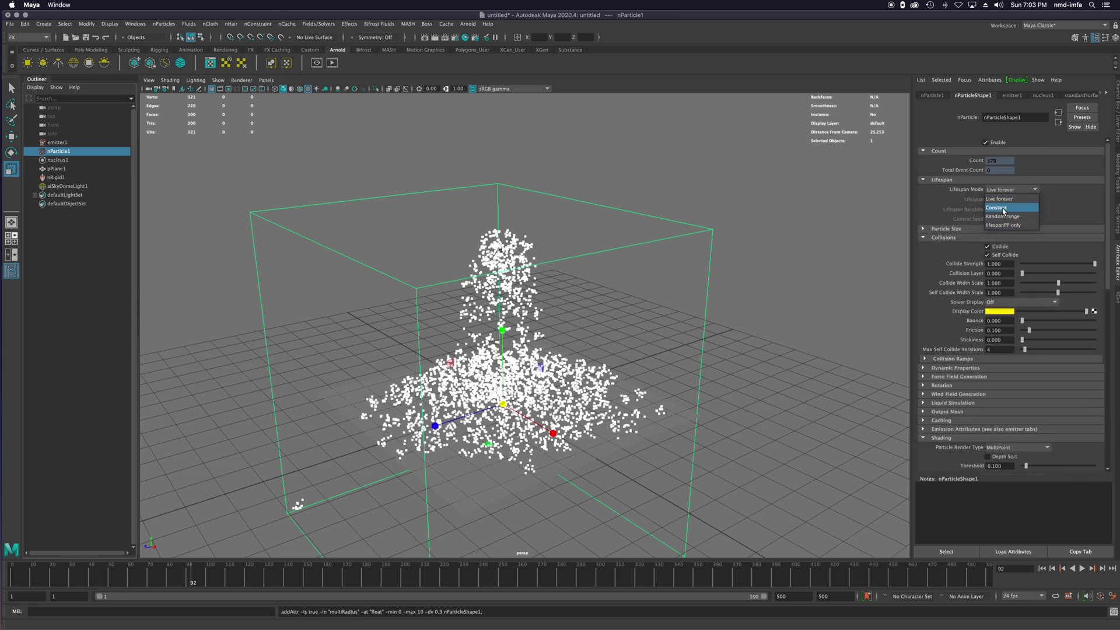
click(943, 211)
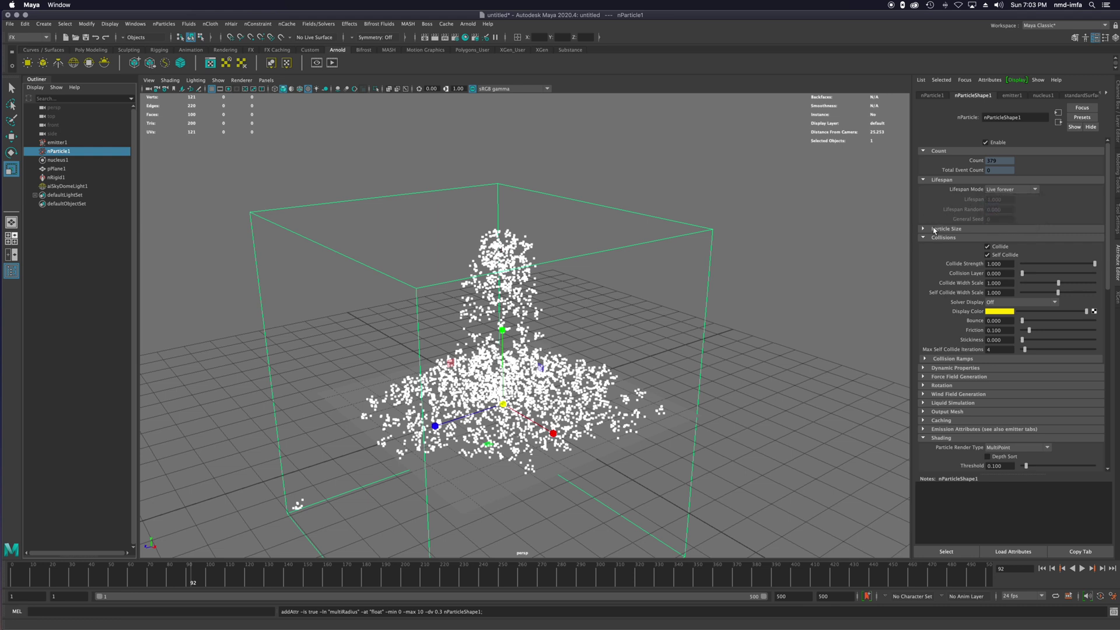
click(923, 229)
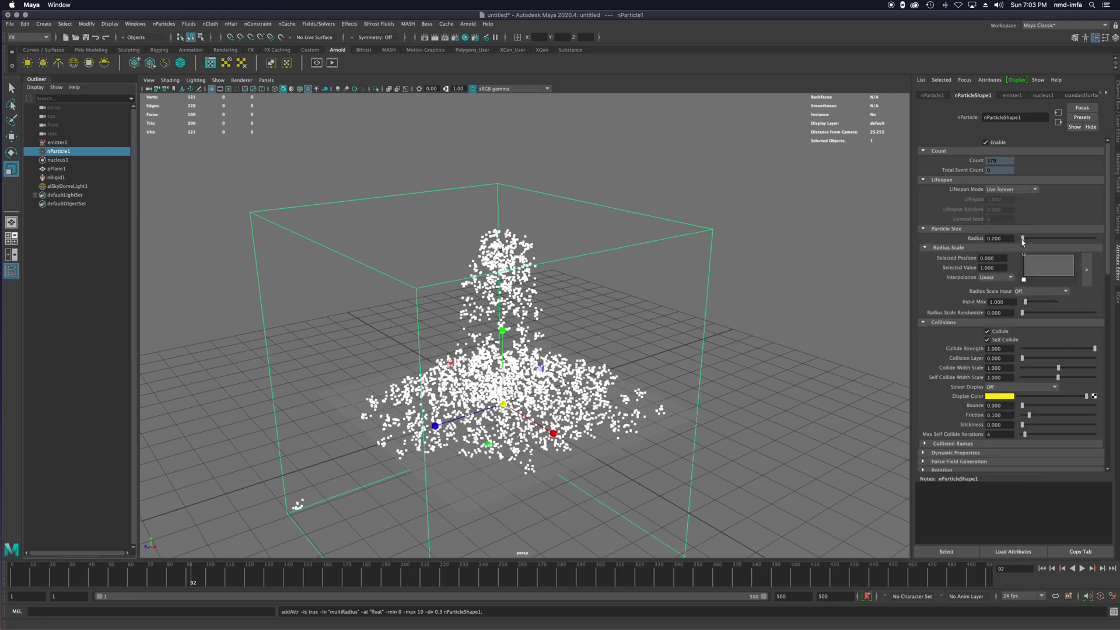
Set the nParticle's point size to 3 and its radius to 0.976, and render the result in the Render View.
scroll(1003, 414, down, 5)
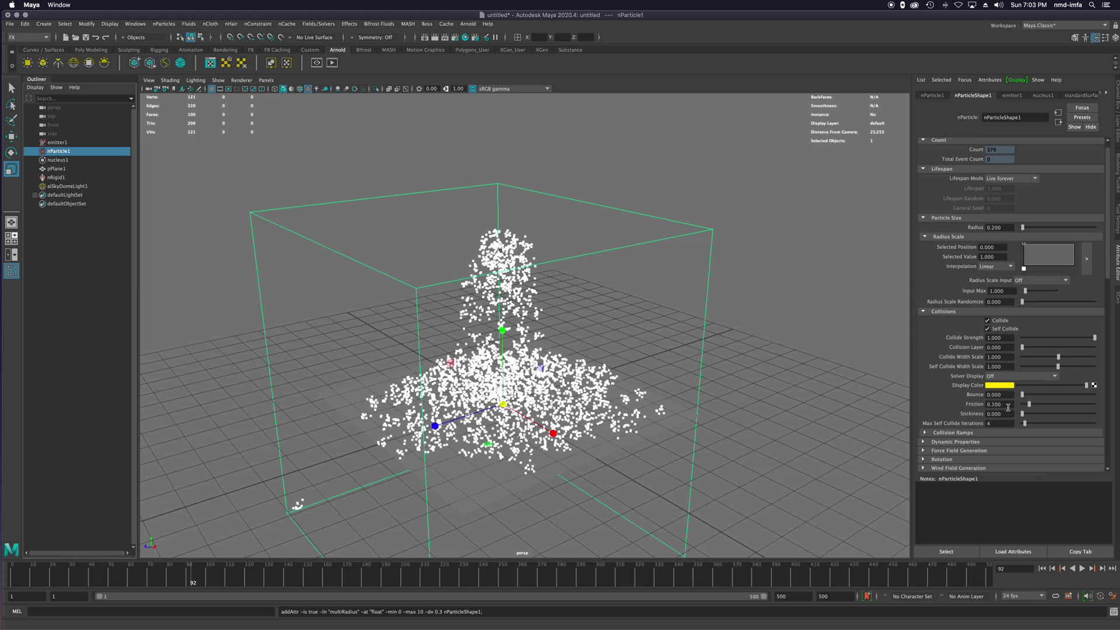
scroll(1012, 417, down, 1)
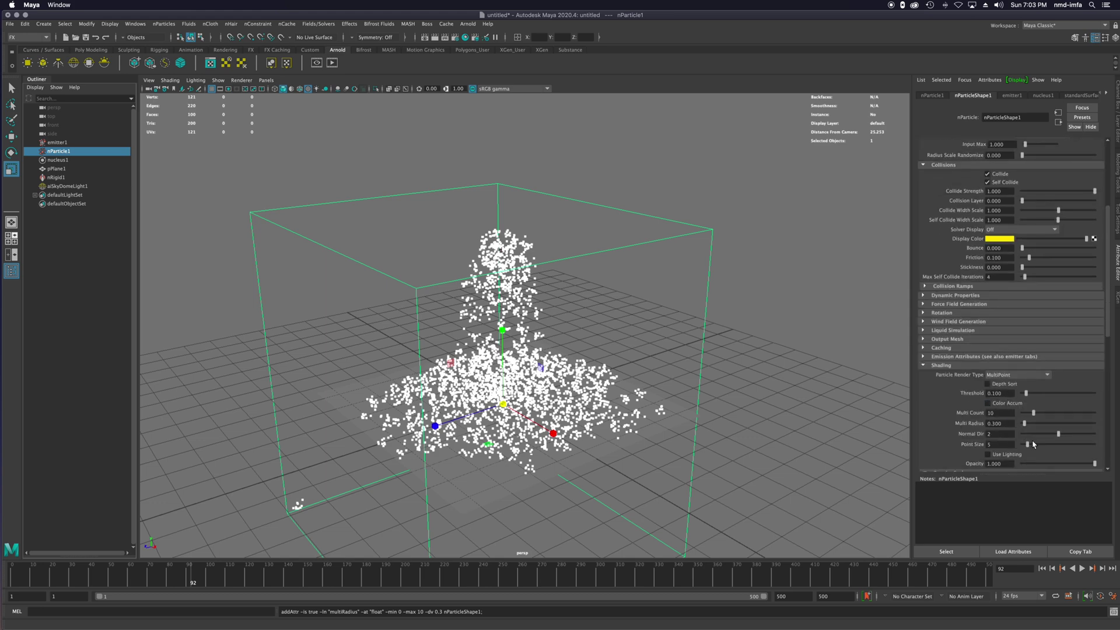
drag(1030, 444, 1026, 444)
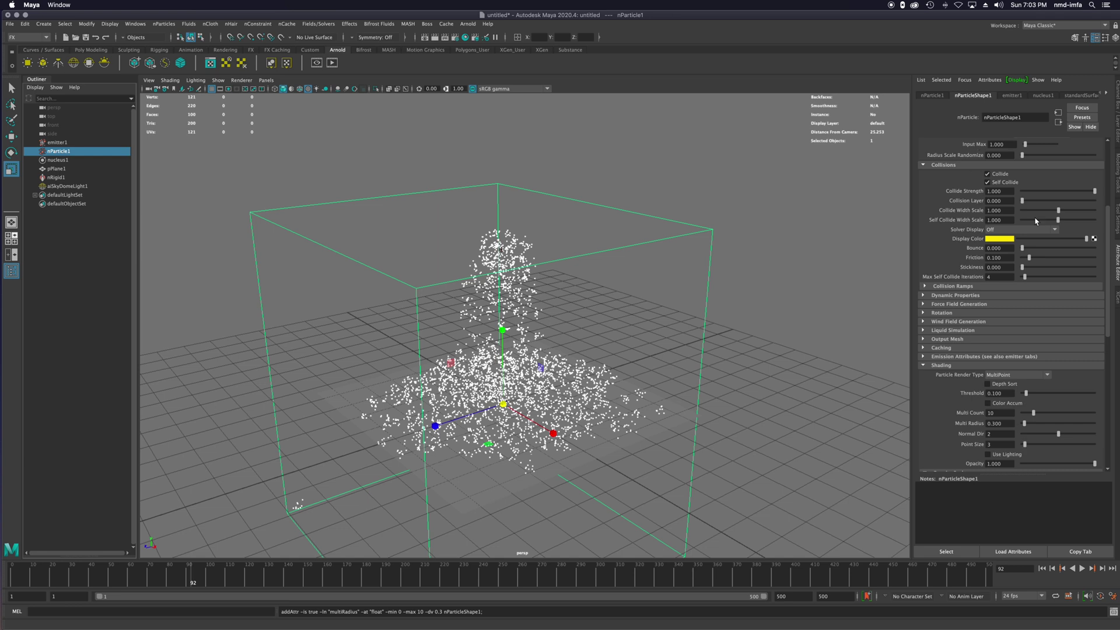
scroll(1018, 195, up, 10)
mouse_move(1025, 241)
mouse_down()
mouse_move(1039, 239)
mouse_move(1025, 243)
mouse_up()
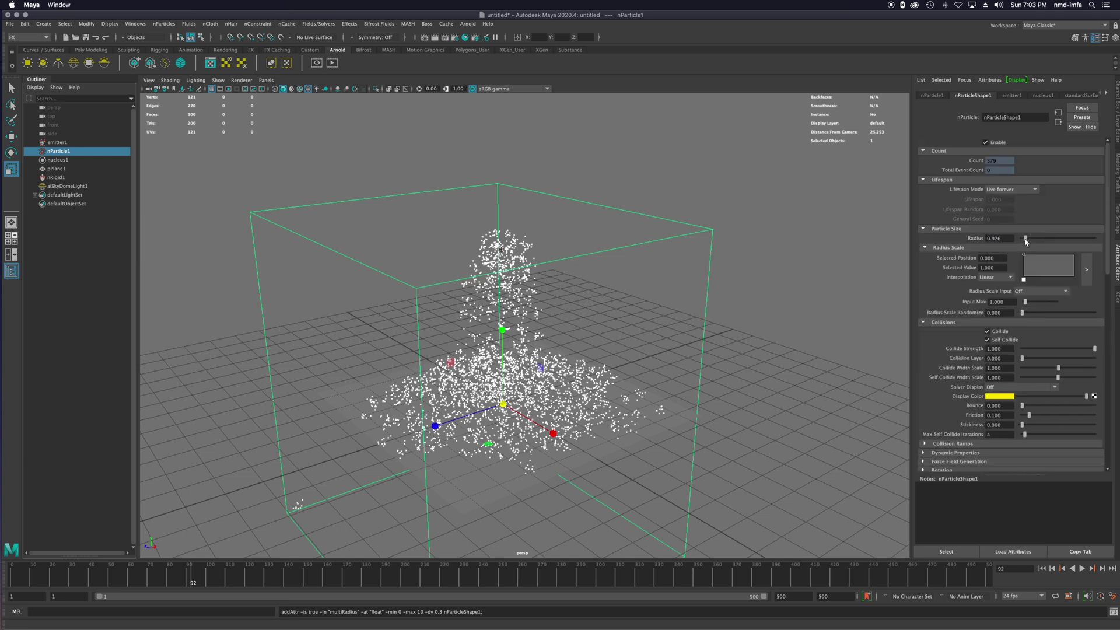
click(424, 36)
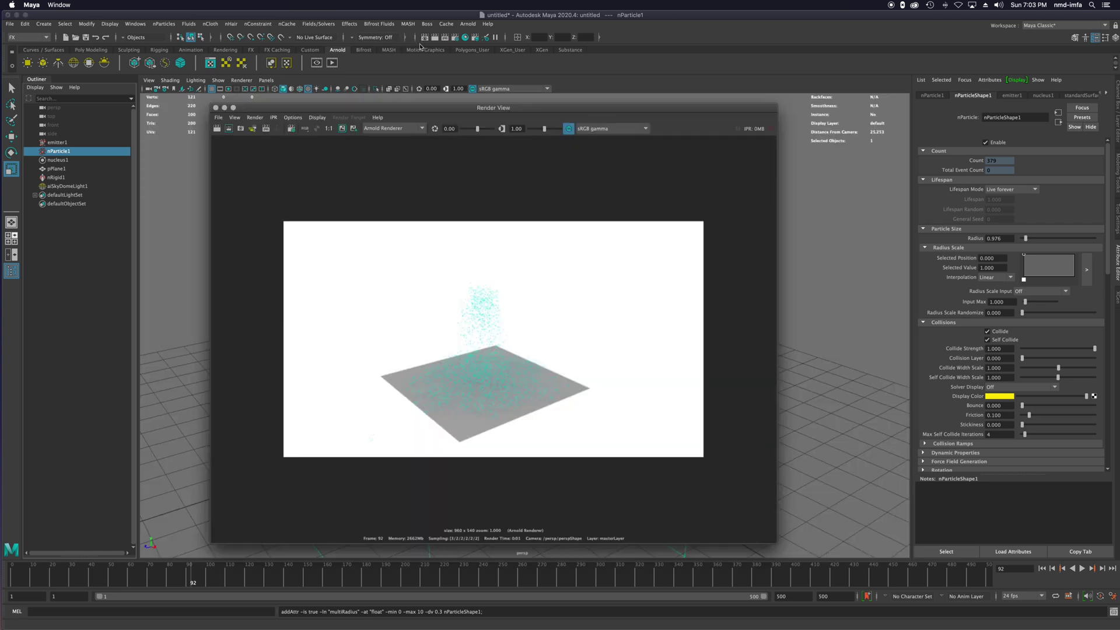
click(216, 130)
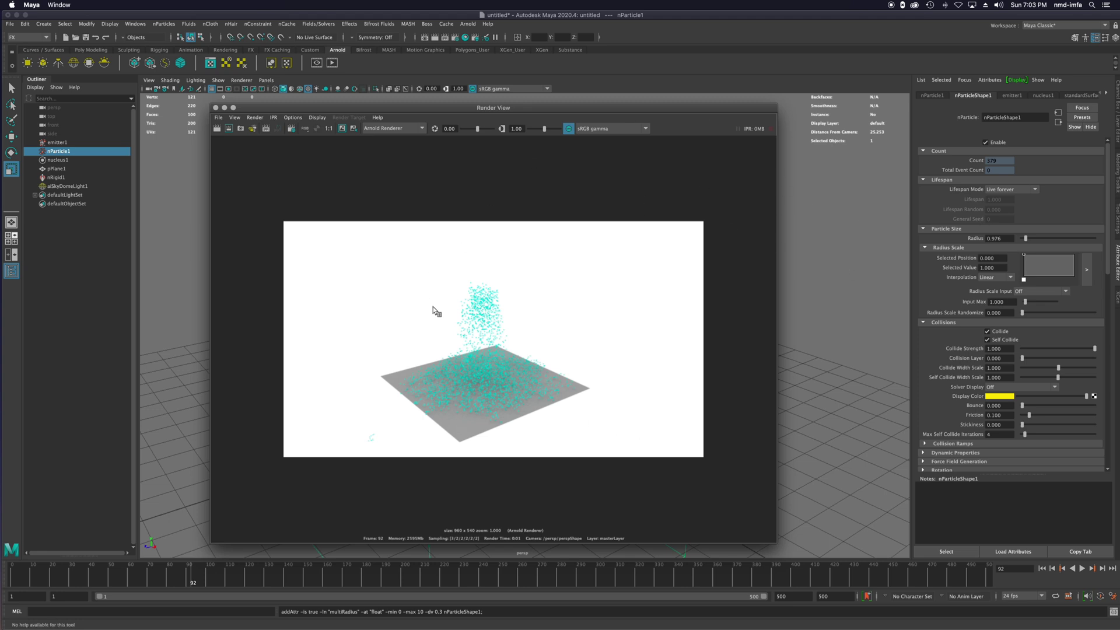
Increase the nParticle's radius to 4.268 and render the frame again.
drag(1026, 241, 1037, 241)
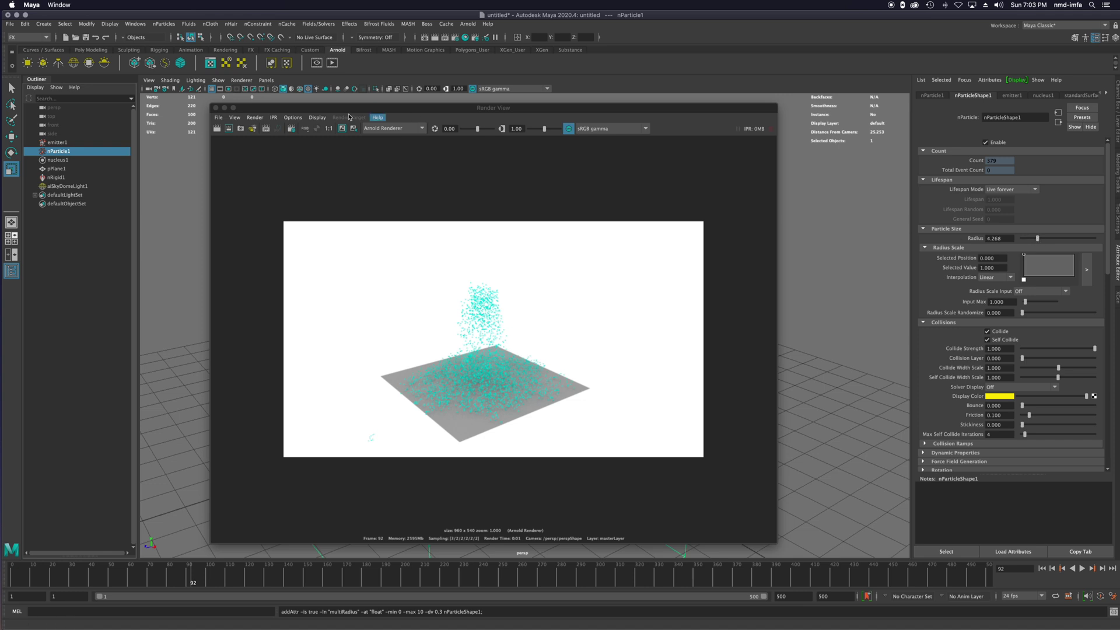
click(217, 128)
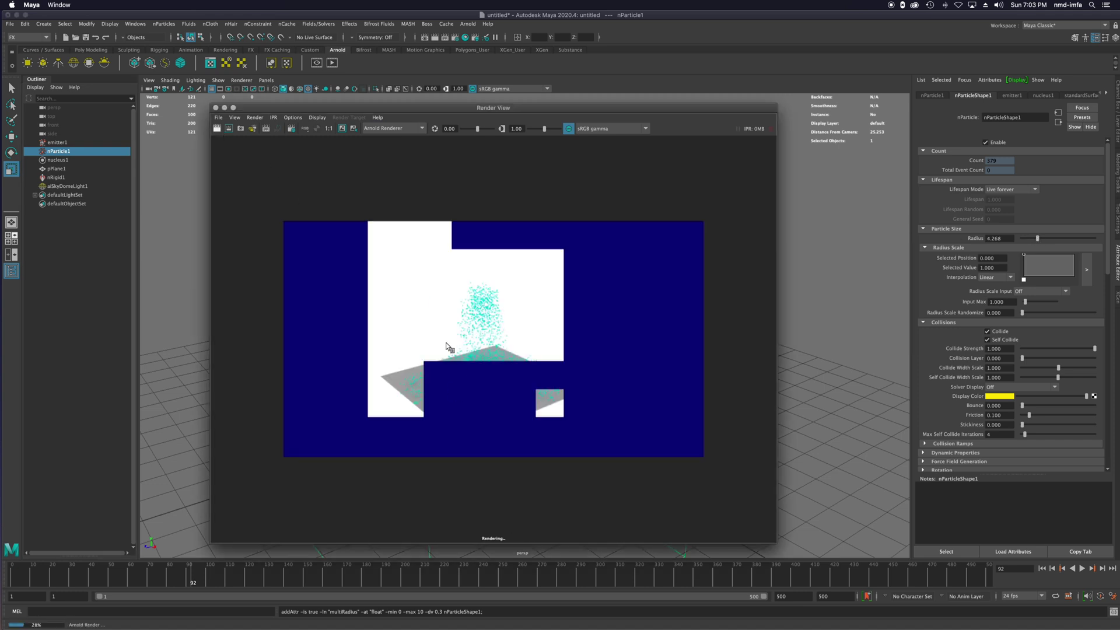
Set the MultiPoint point size to 8 and render the enlarged particles.
scroll(1045, 447, down, 3)
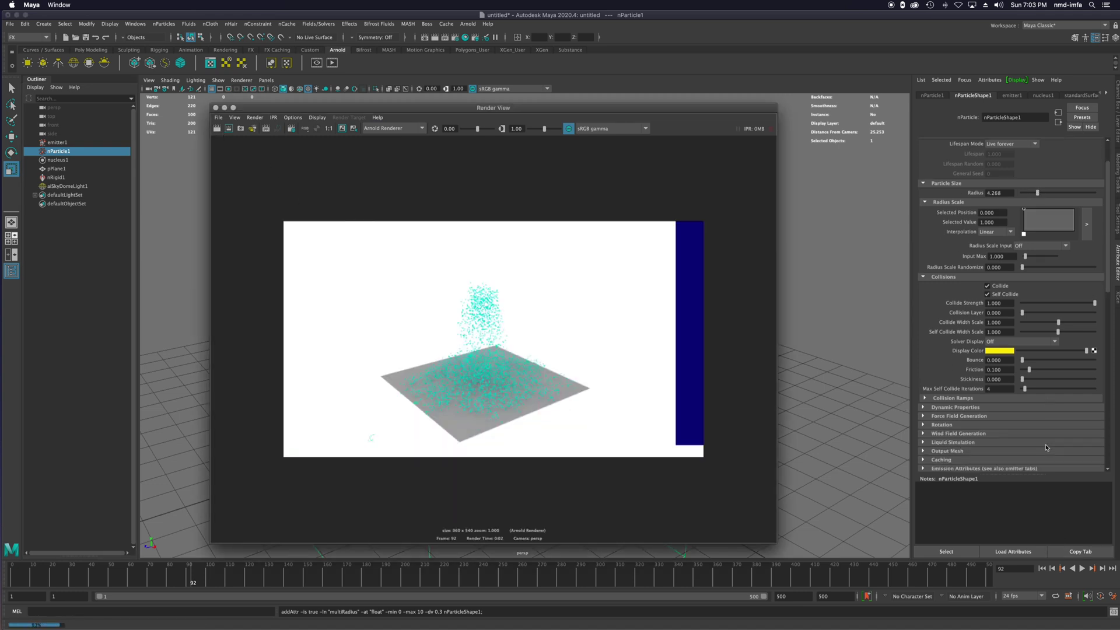
scroll(1046, 448, down, 12)
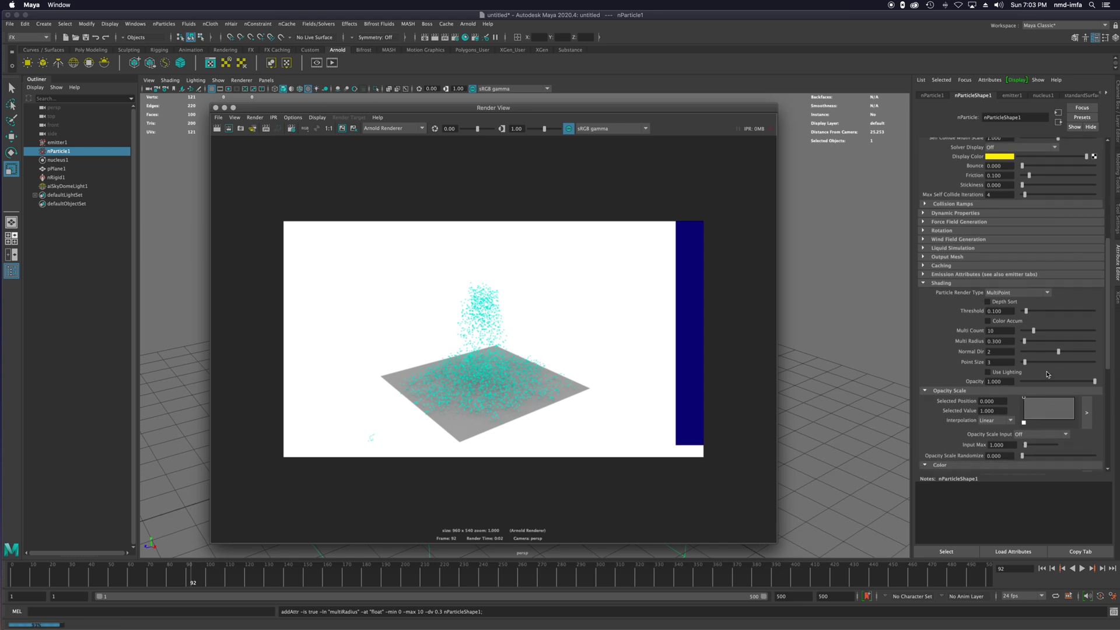
drag(1024, 362, 1029, 362)
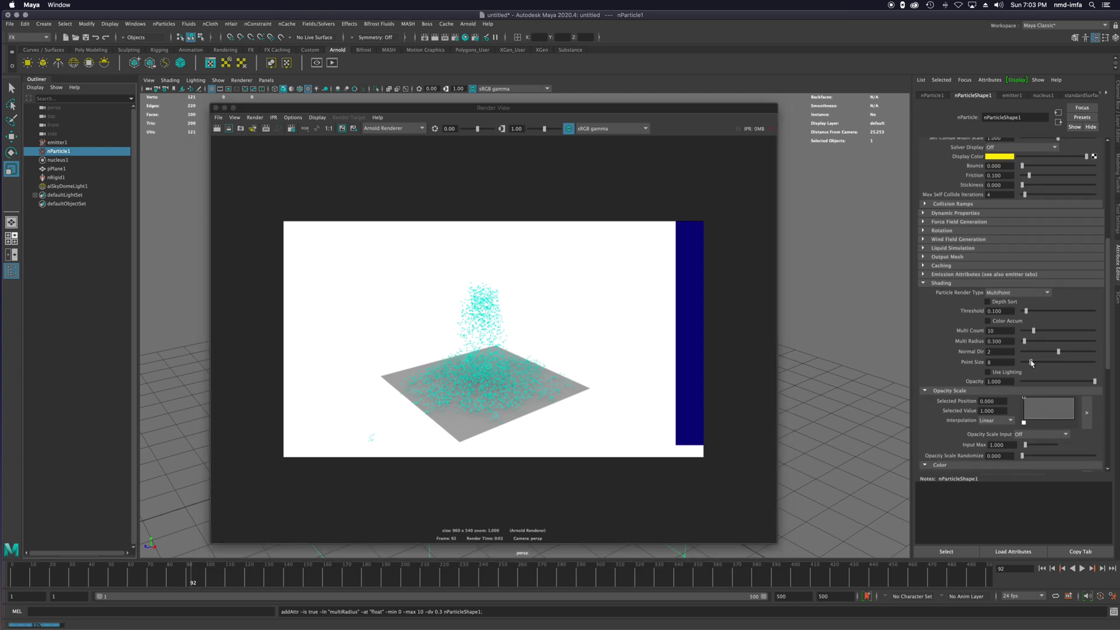
click(216, 133)
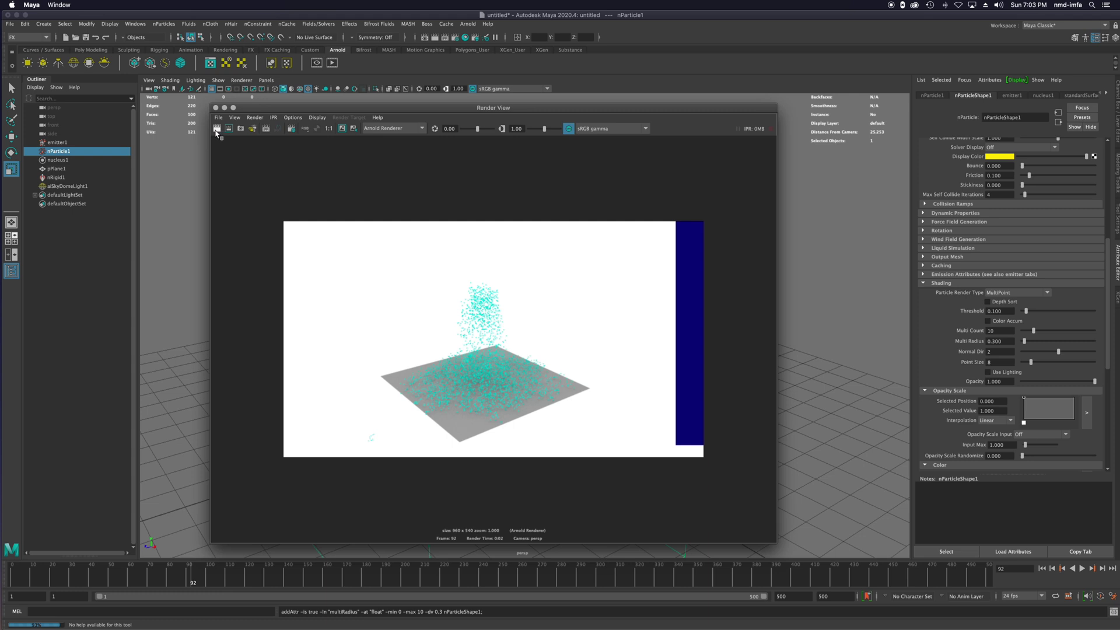
click(216, 129)
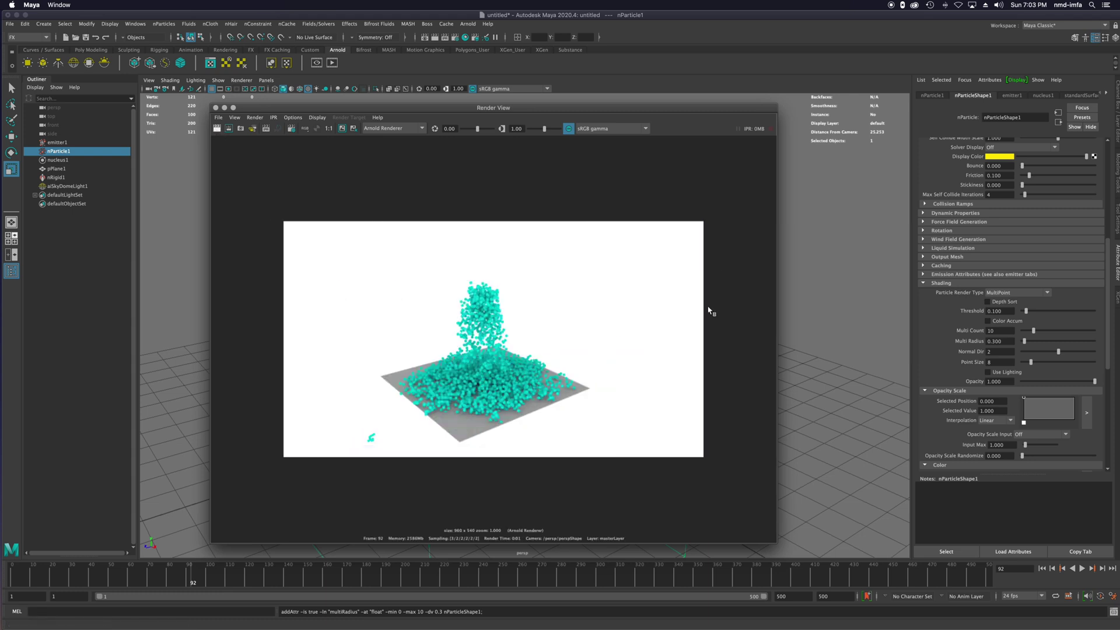
Reduce the MultiPoint point size to 4, render the frame again and close the Render View.
drag(1030, 362, 1027, 363)
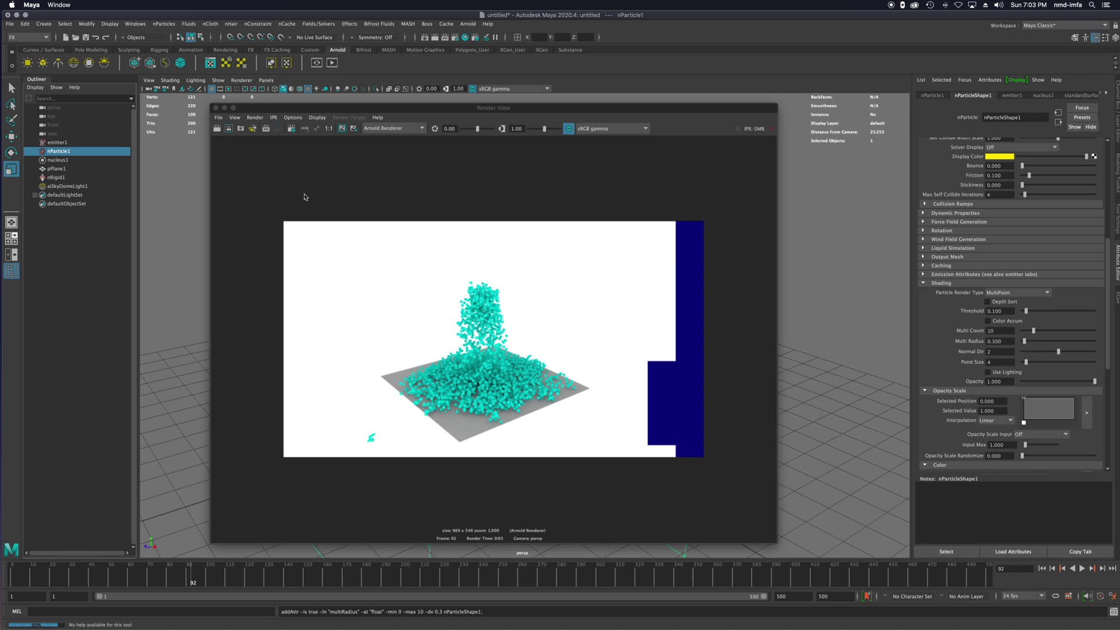
click(217, 129)
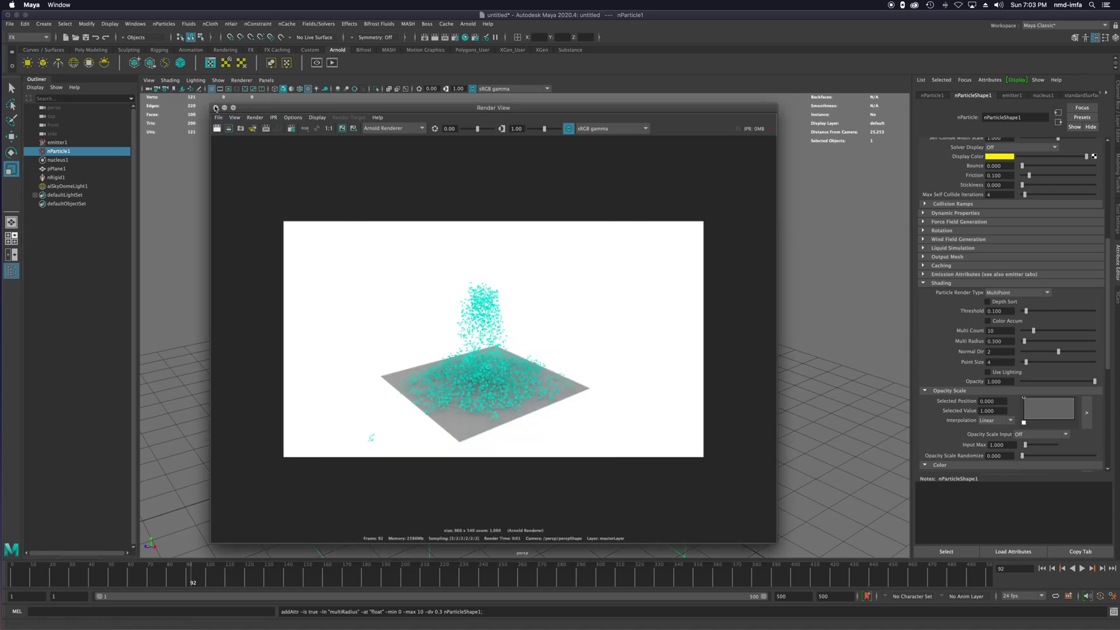
click(217, 107)
Set the Particle Render Type to MultiStreak, render it in the Render View and close that window.
click(1003, 292)
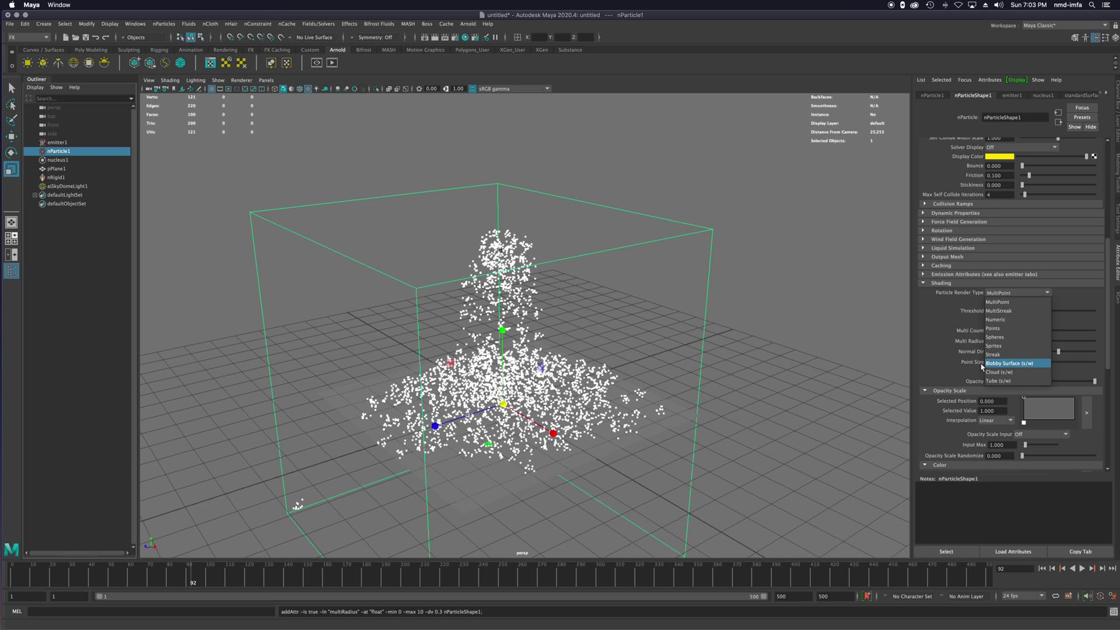
click(1018, 314)
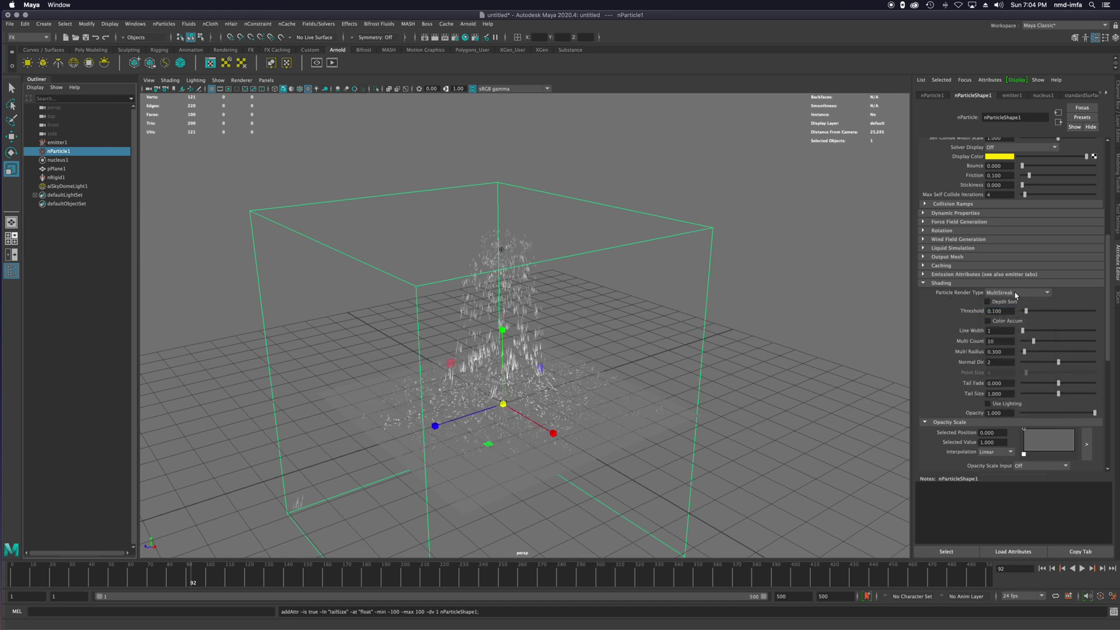
click(425, 37)
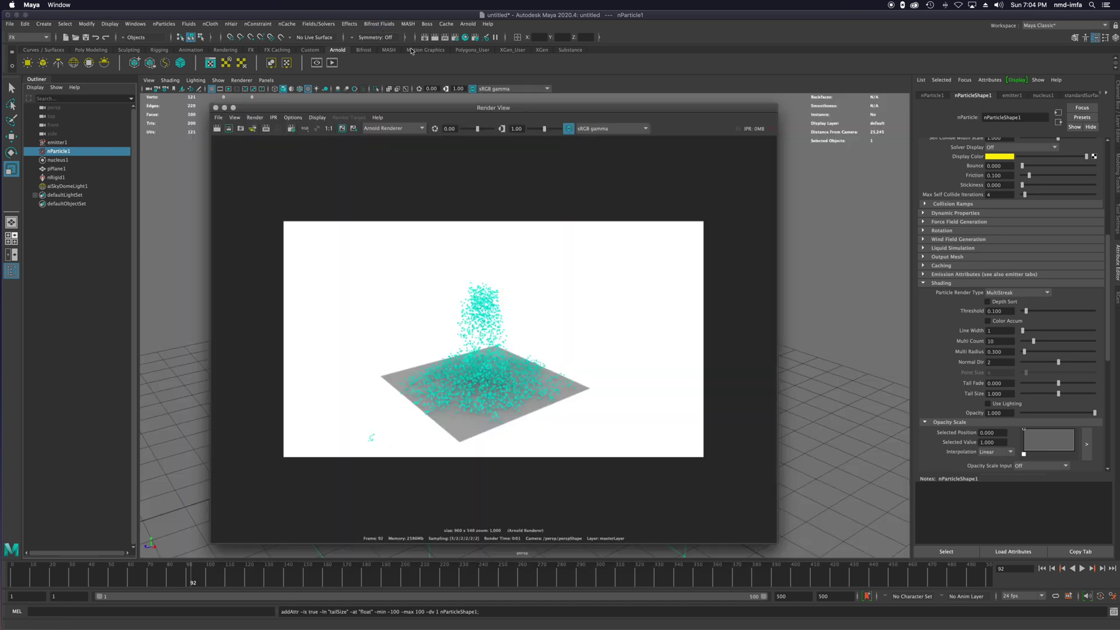
click(217, 129)
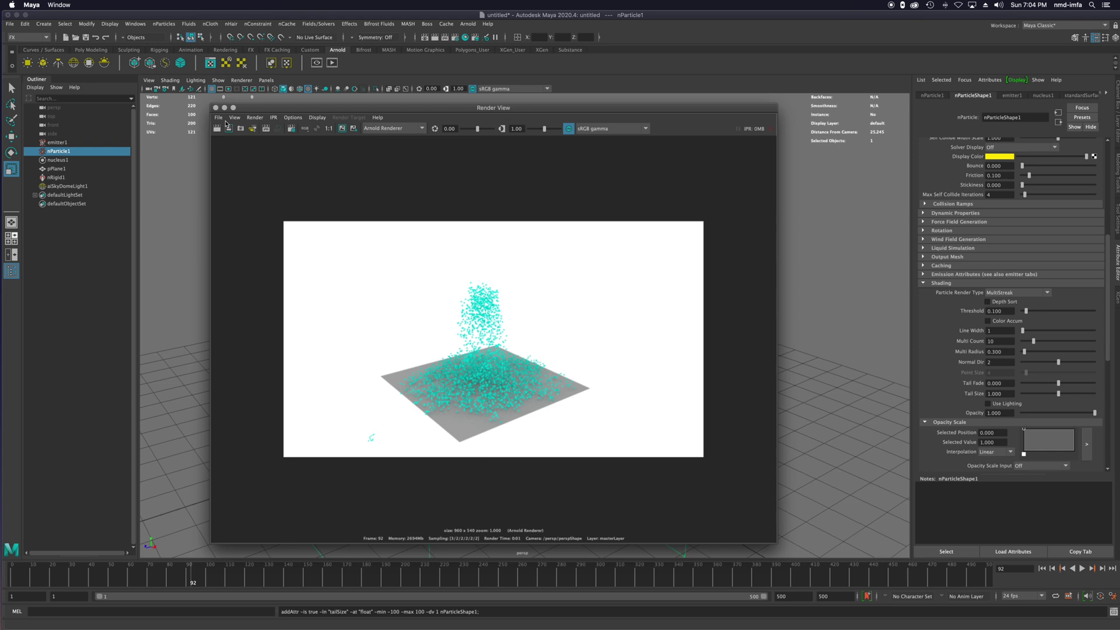
click(215, 108)
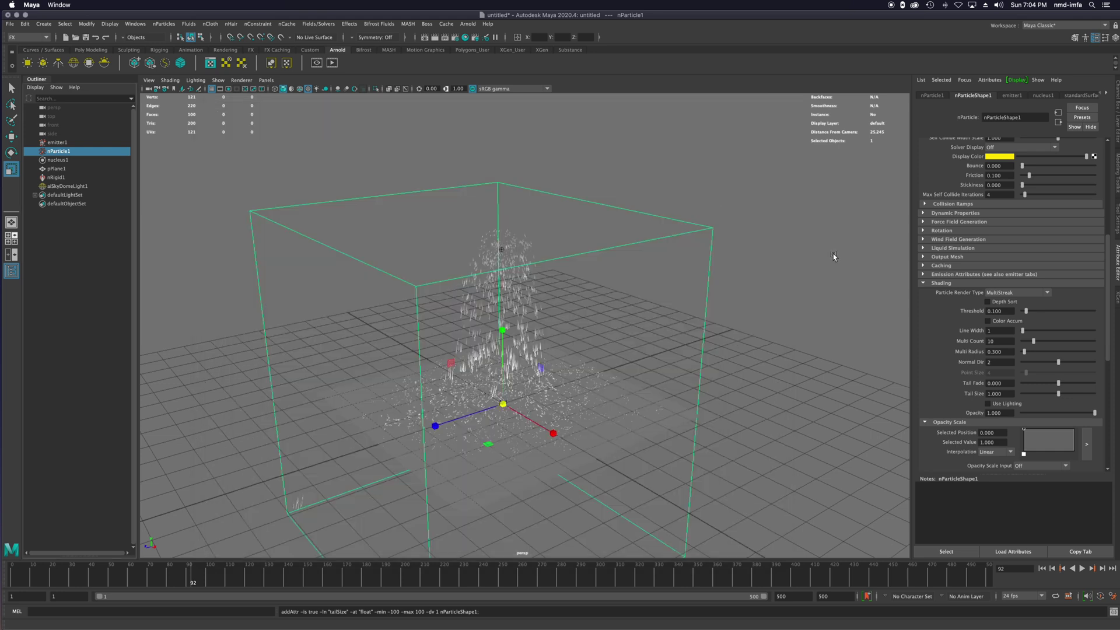
Create a polygon torus at the origin and scale it down uniformly.
click(64, 232)
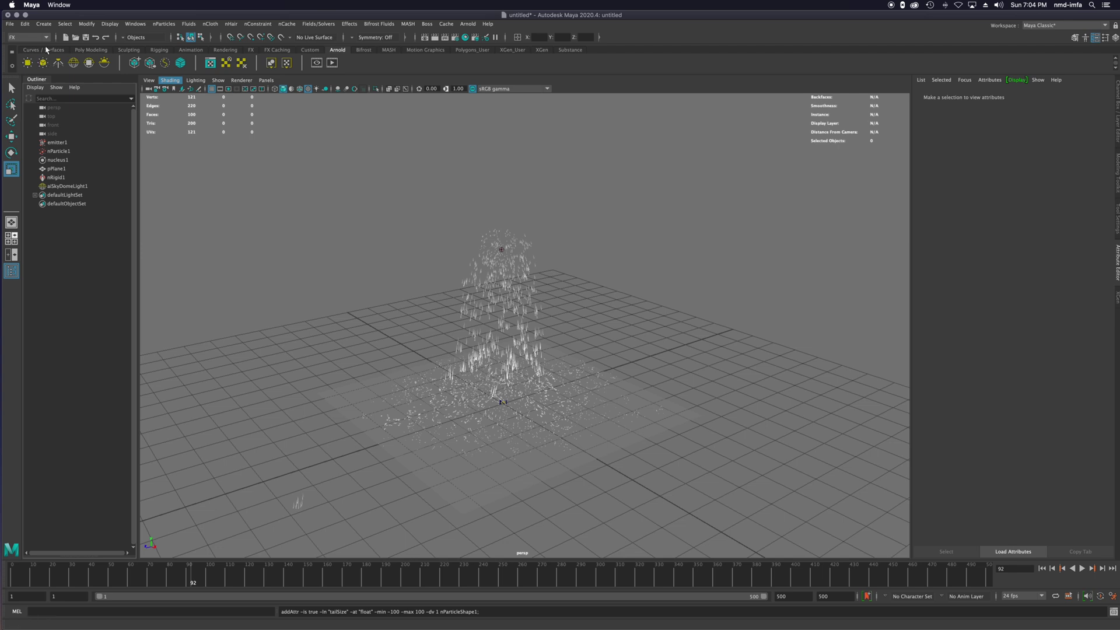
click(88, 51)
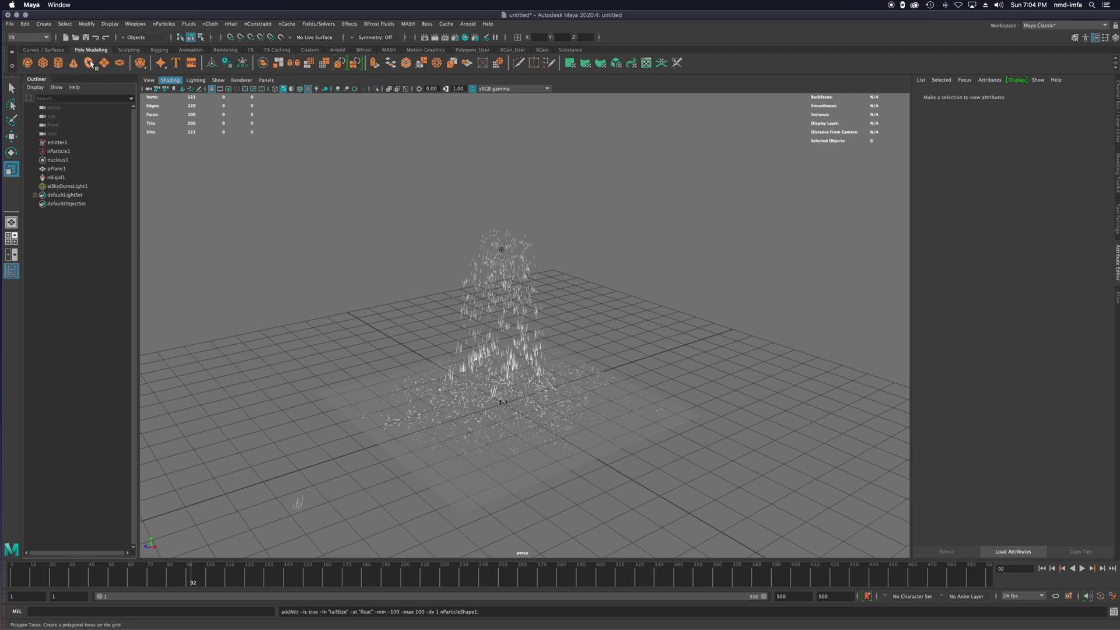
click(90, 62)
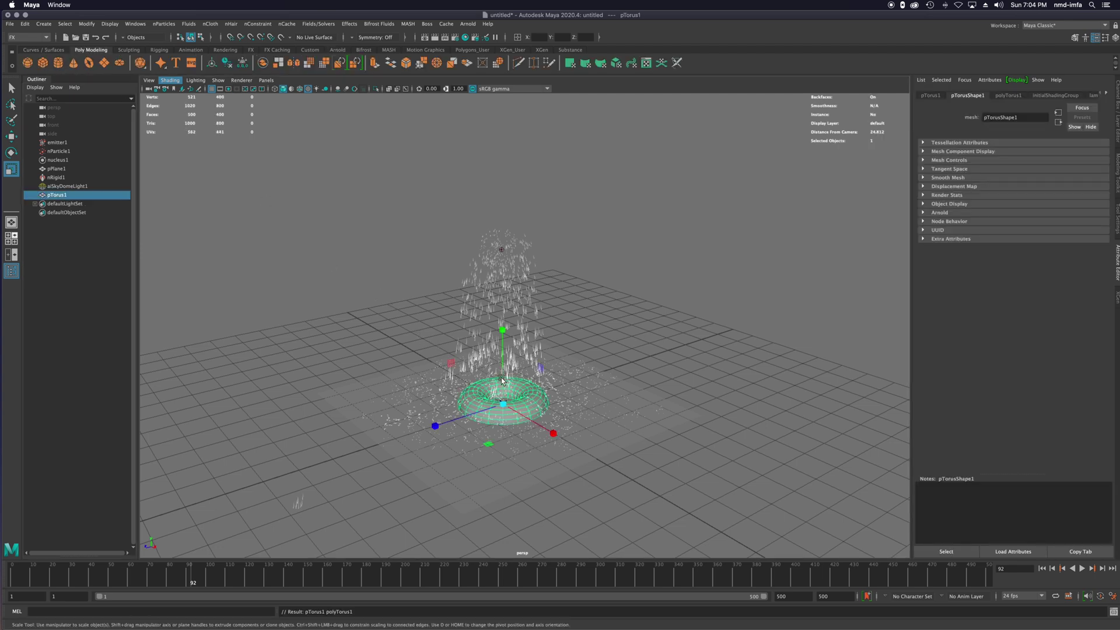
drag(503, 404, 461, 414)
Move the small torus upward and along Z, beside the falling particle column.
key(w)
key(e)
key(w)
drag(501, 392, 418, 375)
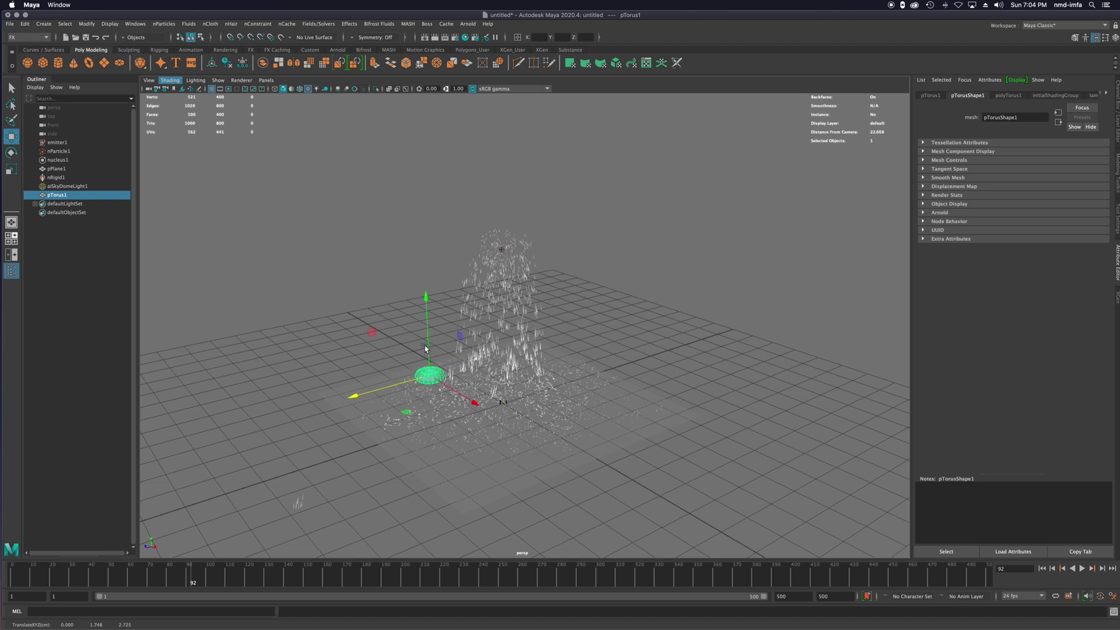
Instance the torus onto the nParticle object's particles with the nParticles Instancer.
ctrl+click(59, 152)
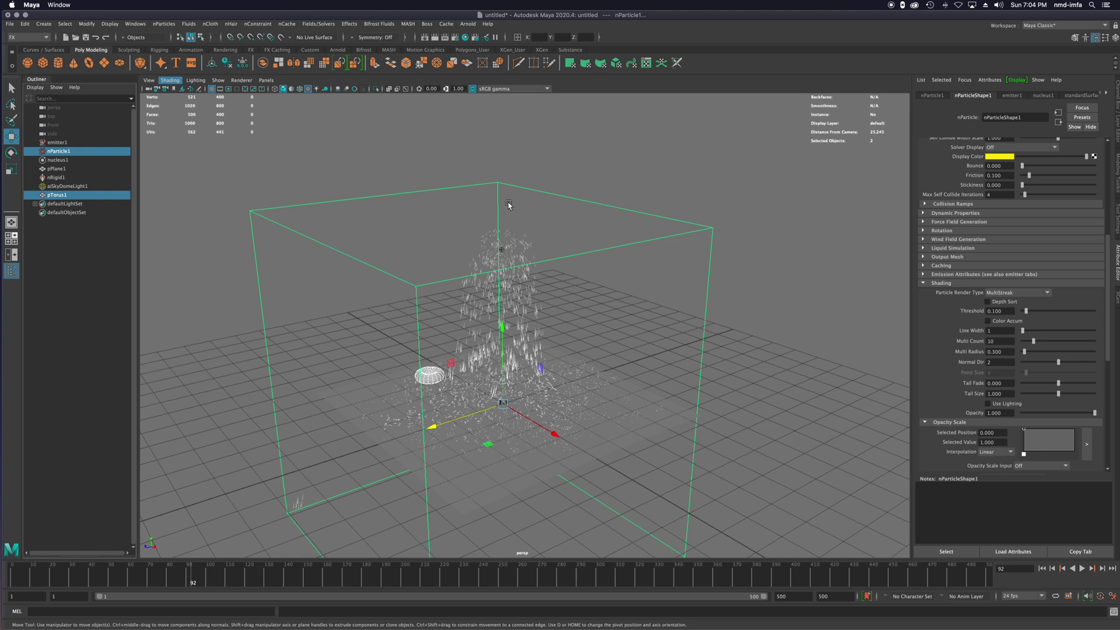
click(162, 25)
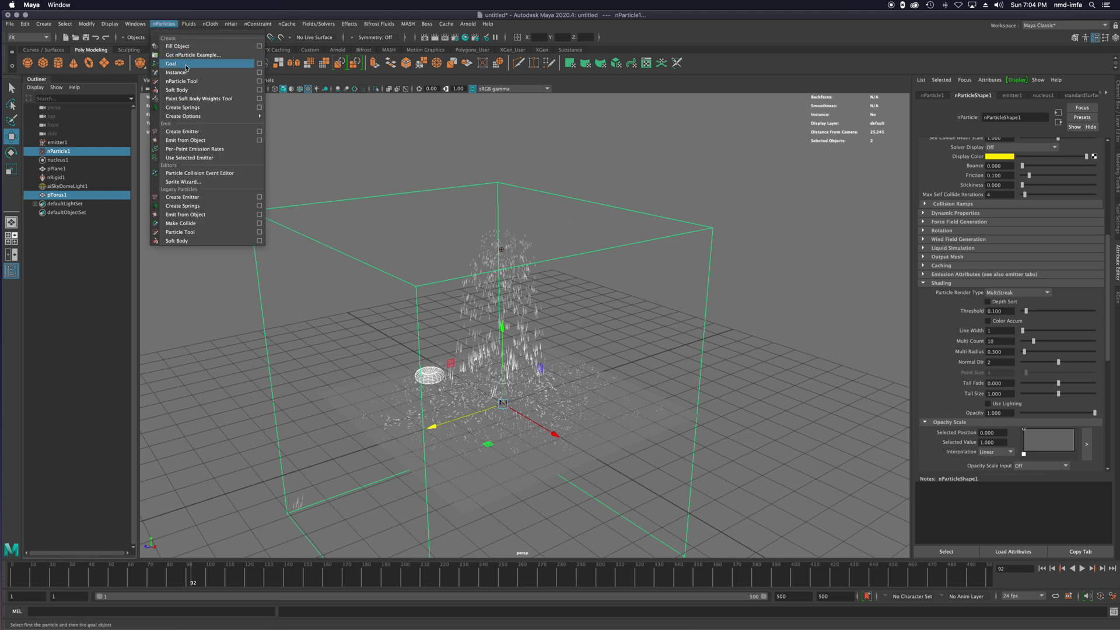
click(188, 73)
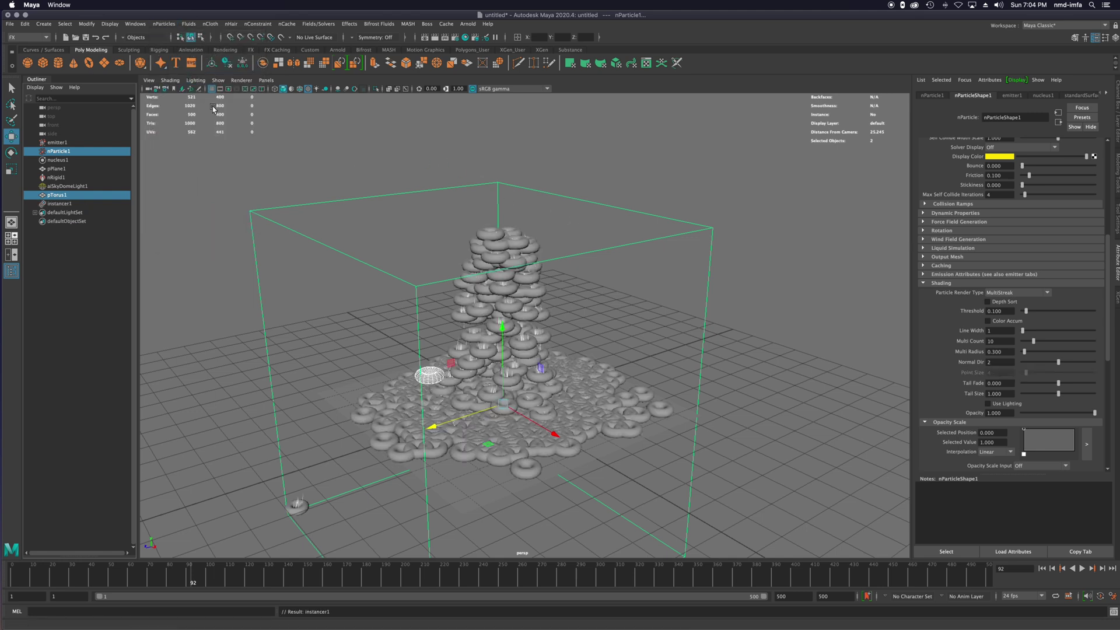
Play the simulation from the first frame to view the instanced tori in motion.
click(1042, 569)
click(1082, 568)
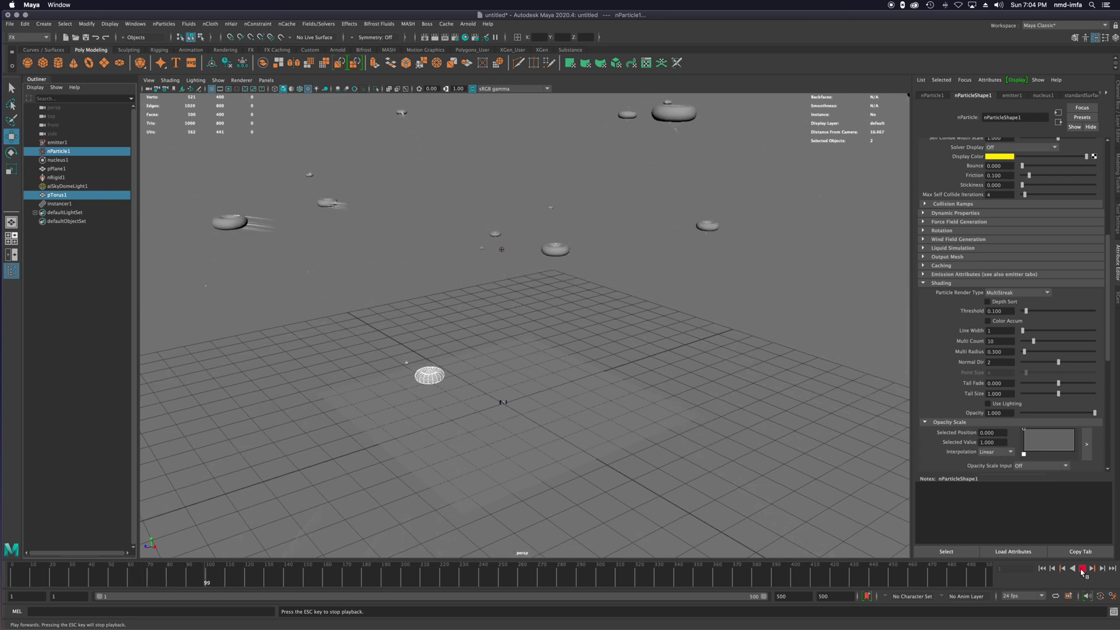
scroll(651, 444, down, 2)
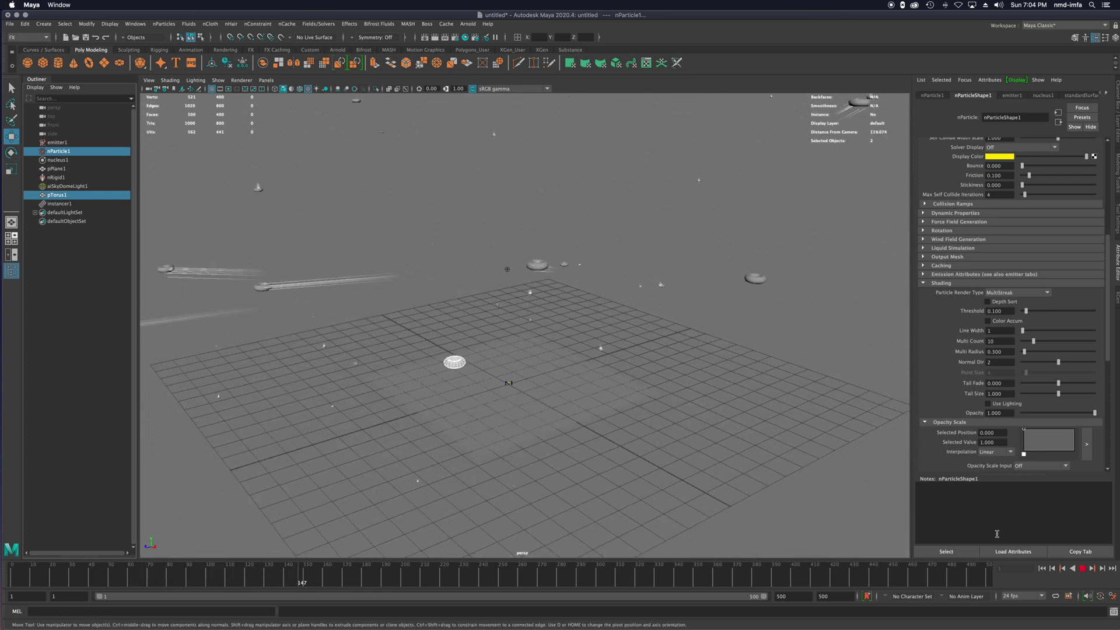
Replay the instanced tori simulation from the first frame and review the nParticle shape's size and collision attributes.
click(1082, 569)
click(1042, 571)
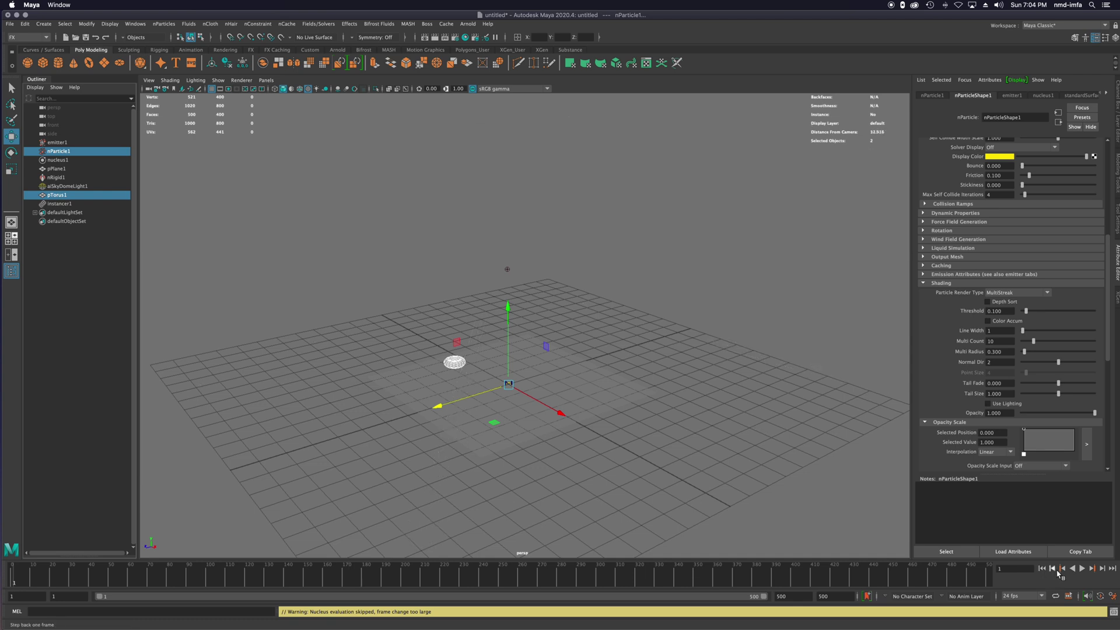
click(1082, 570)
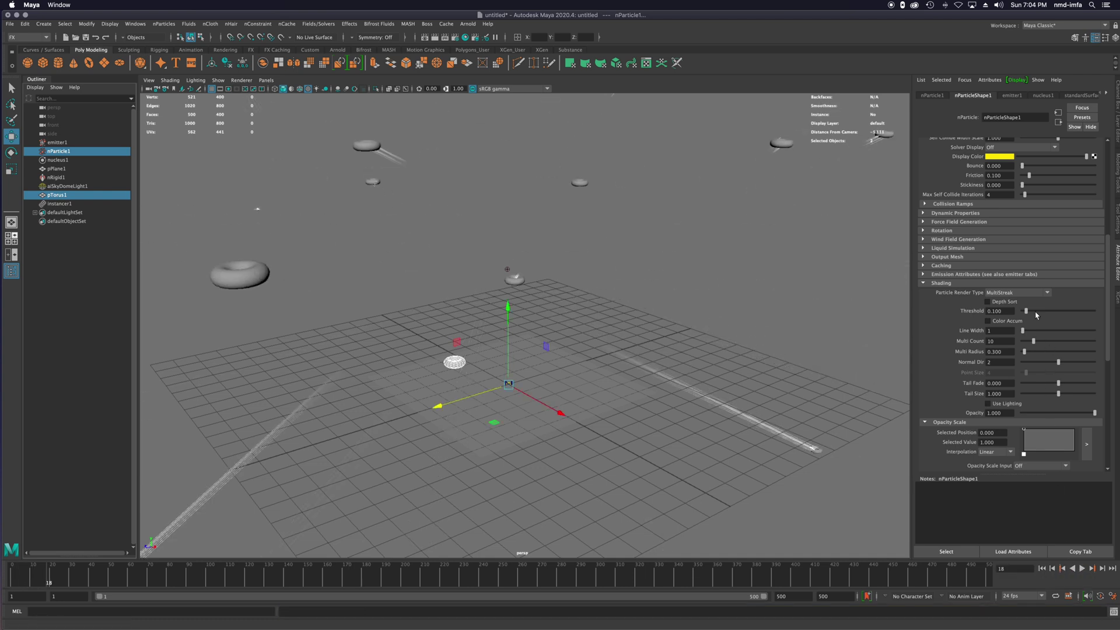
scroll(1005, 307, up, 8)
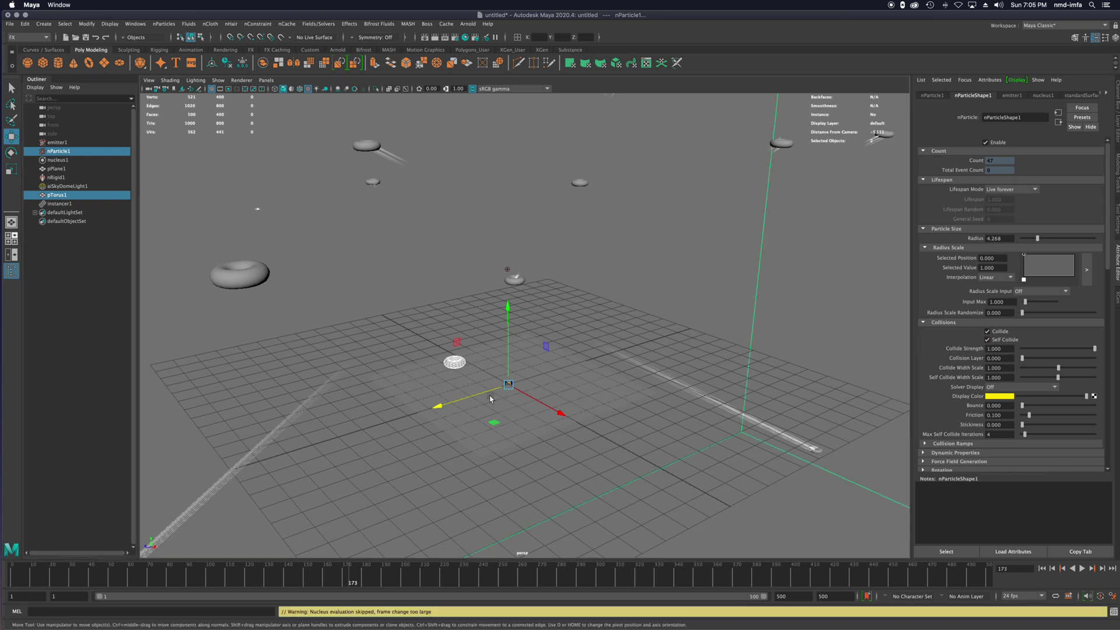
Undo the particle instancing along with the torus's move, scaling and creation.
key(ctrl+z)
key(ctrl+z)
key(ctrl+z)
key(ctrl+z)
key(ctrl+z)
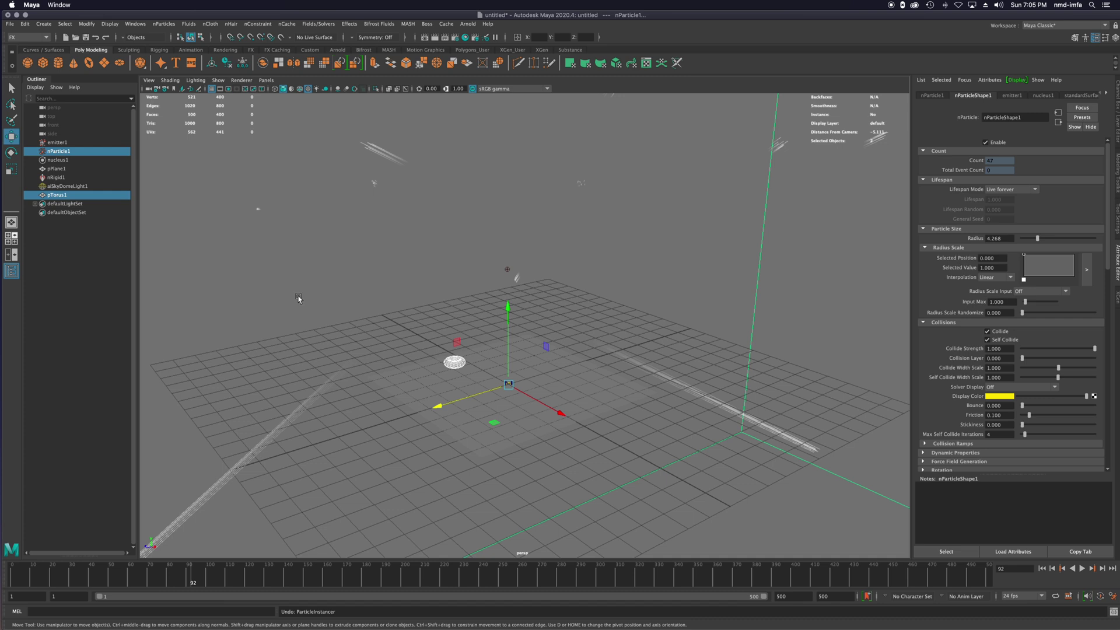
key(ctrl+z)
key(ctrl+z)
key(ctrl+z)
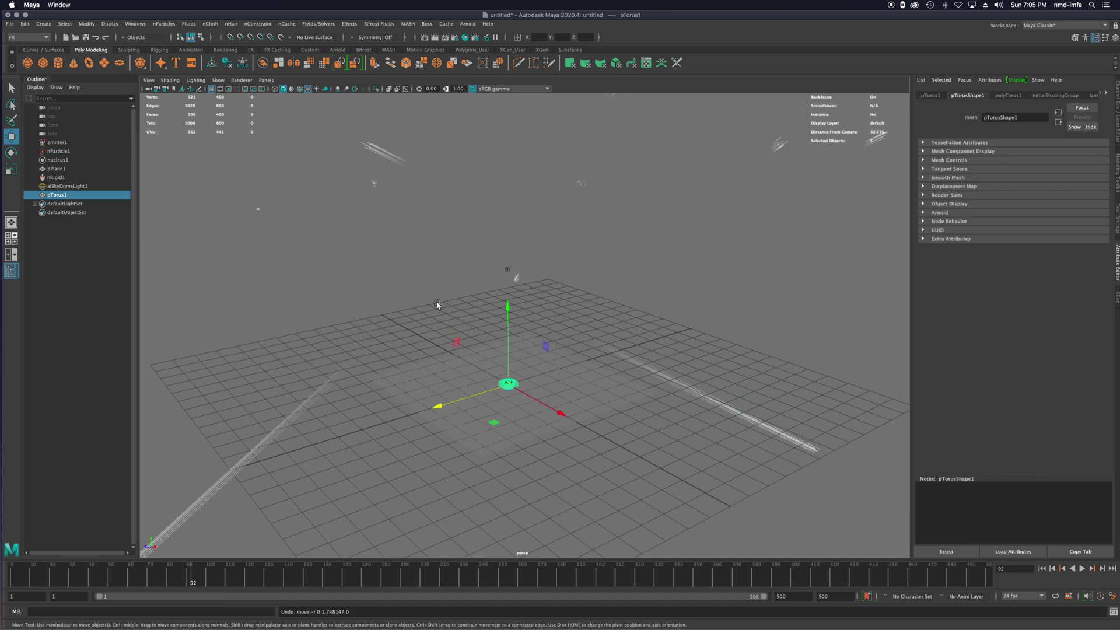
key(ctrl+z)
key(ctrl+z)
key(ctrl+z)
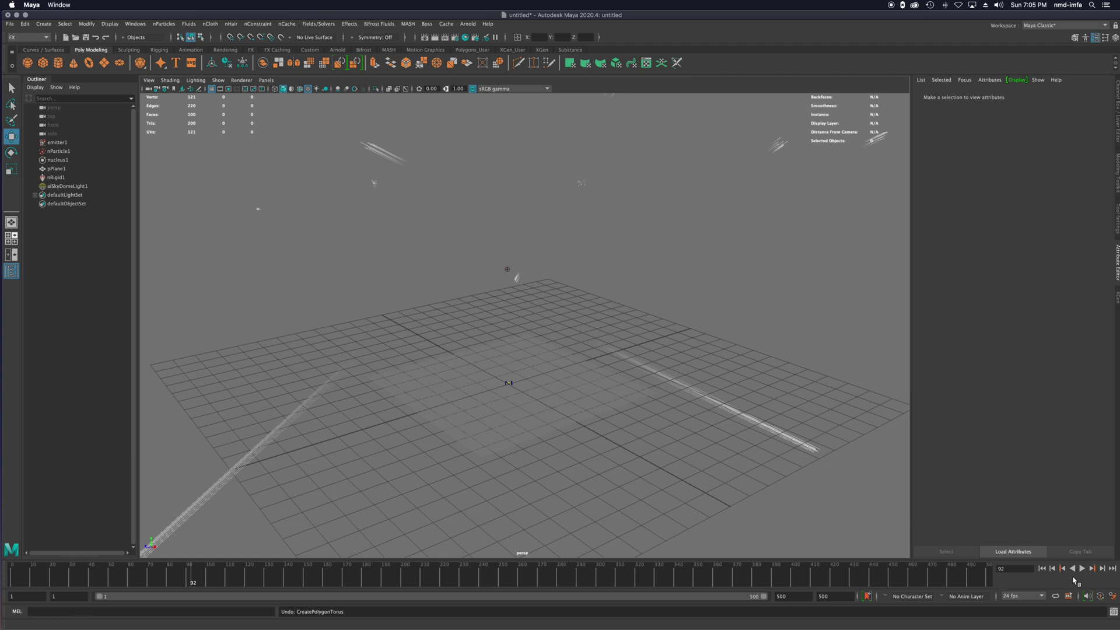
Replay the simulation from the first frame to check how the particles behave without the tori.
click(1042, 569)
click(1081, 569)
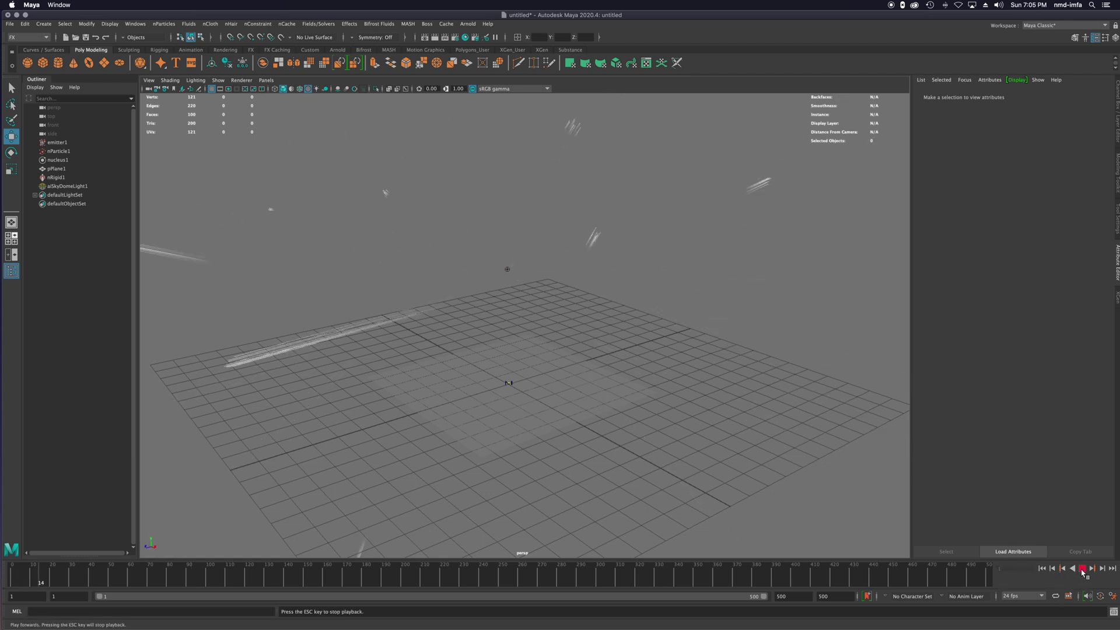
click(312, 288)
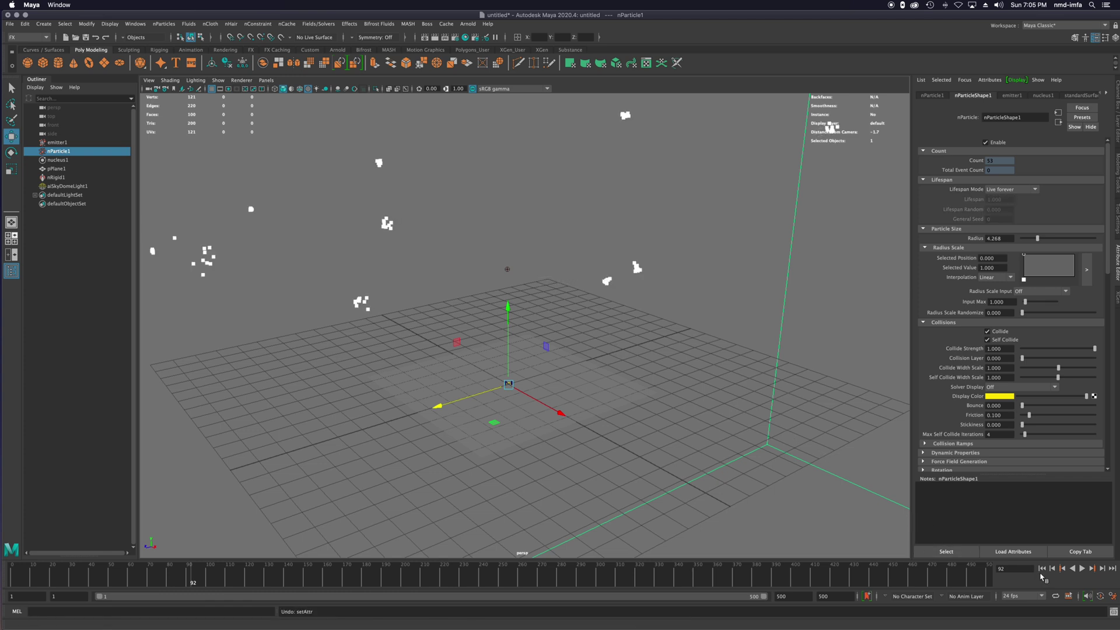
click(1042, 568)
click(1082, 568)
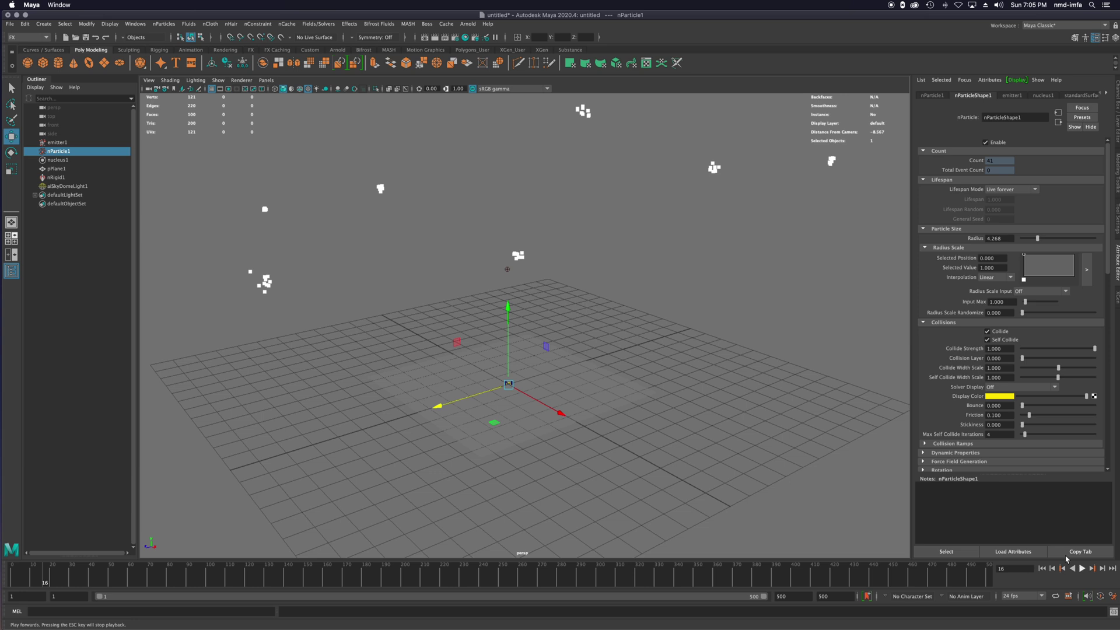
Delete the emitter, nParticle, nucleus and nRigid objects together, keeping the polygon plane.
click(57, 142)
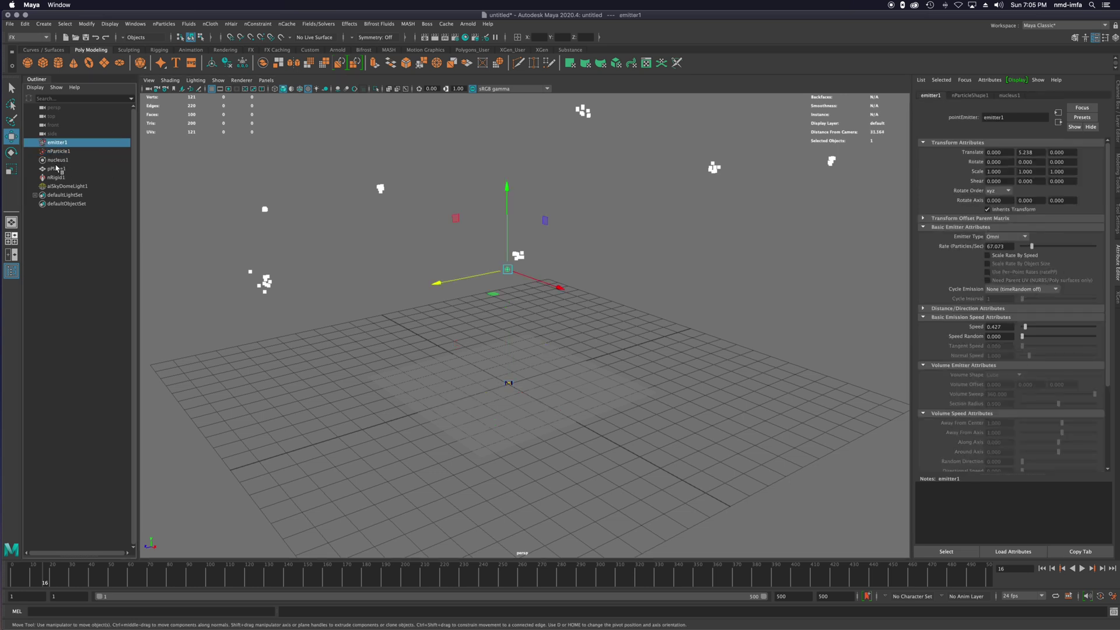
shift+click(56, 177)
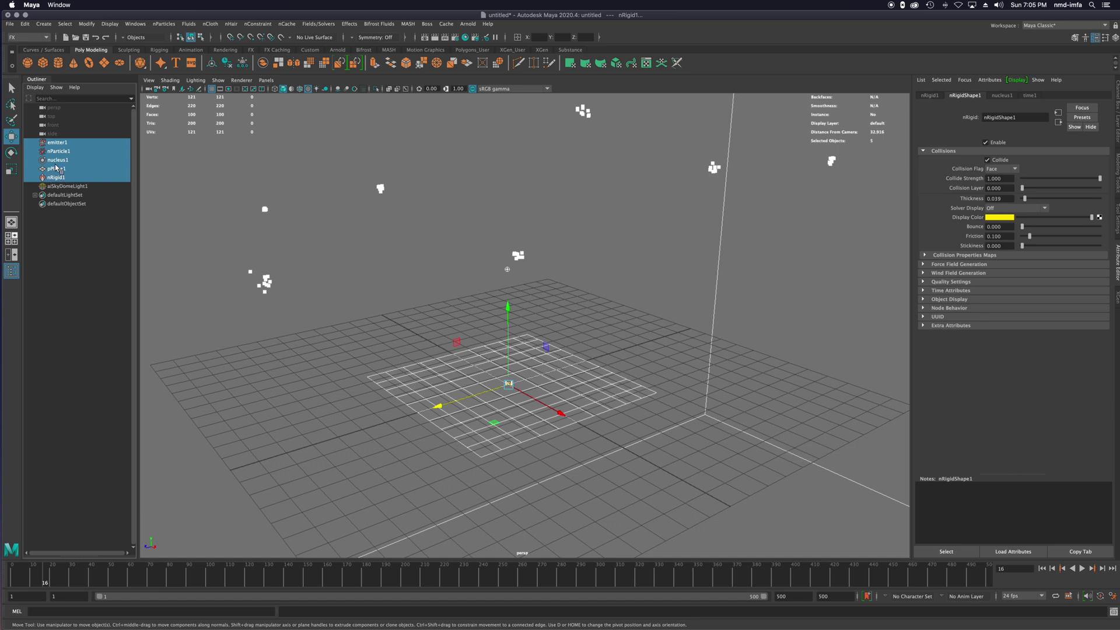
ctrl+click(55, 168)
key(Delete)
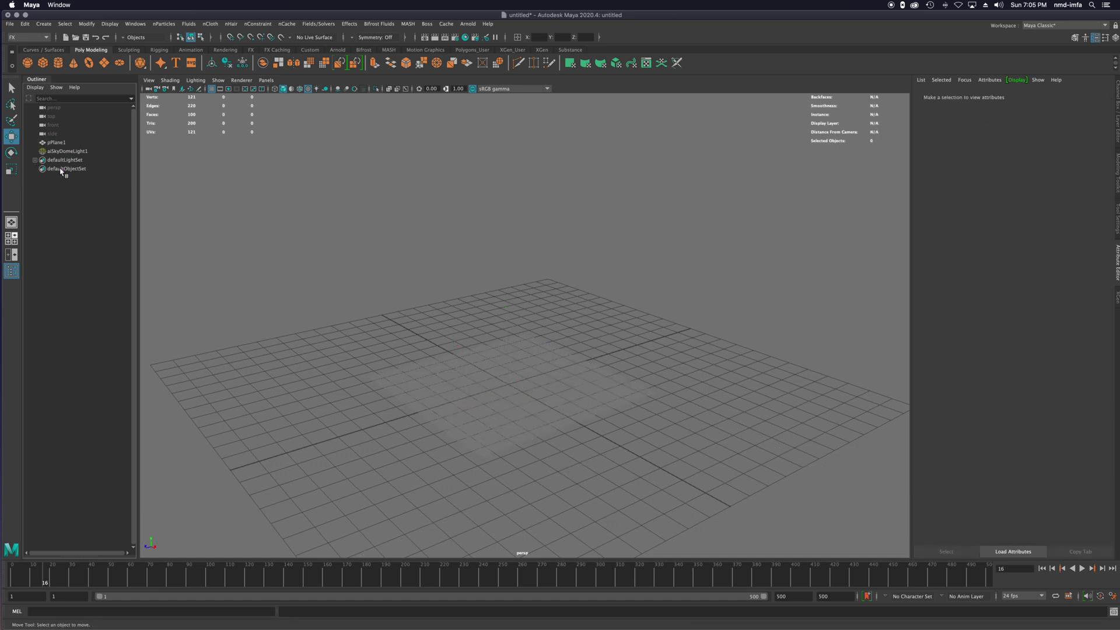
Create a new nParticle emitter with default settings and make the polygon plane a passive collider.
click(164, 24)
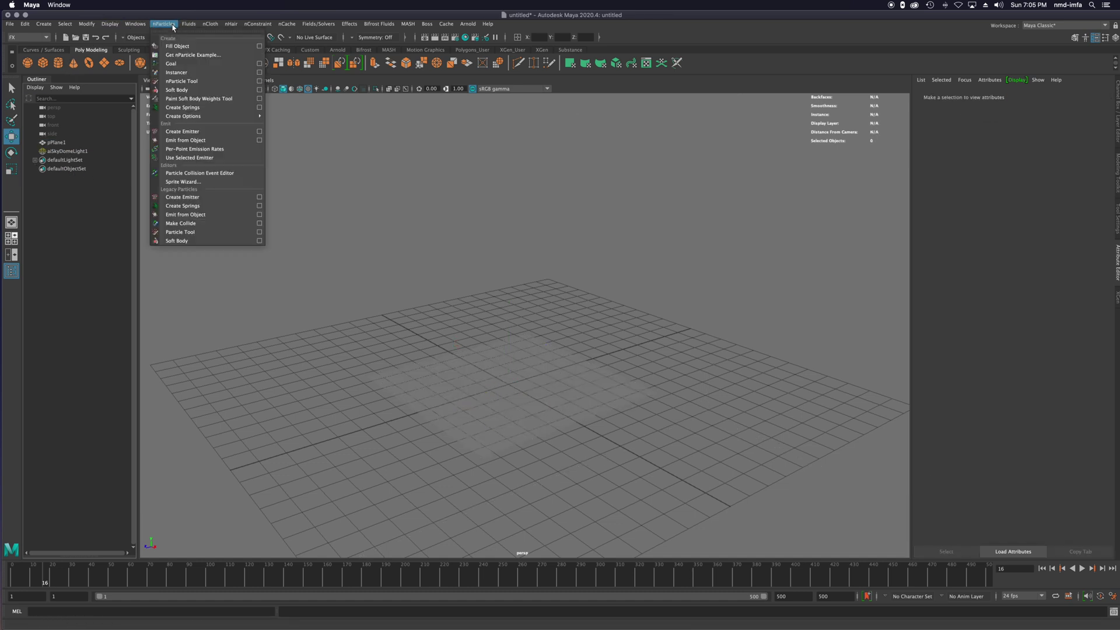
click(182, 132)
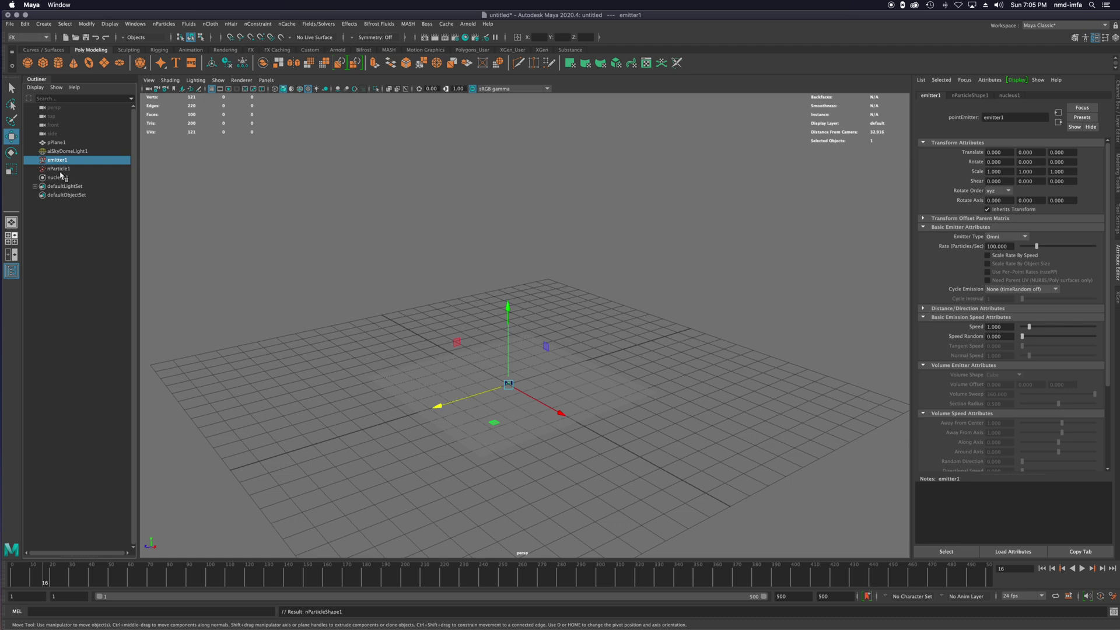
click(60, 151)
click(57, 143)
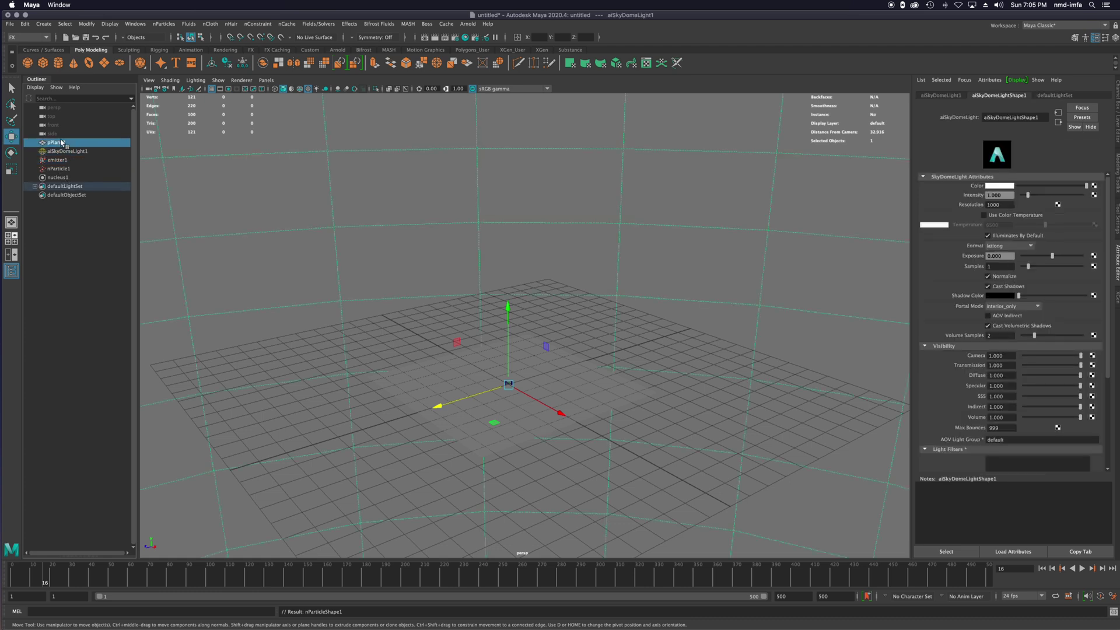
click(203, 25)
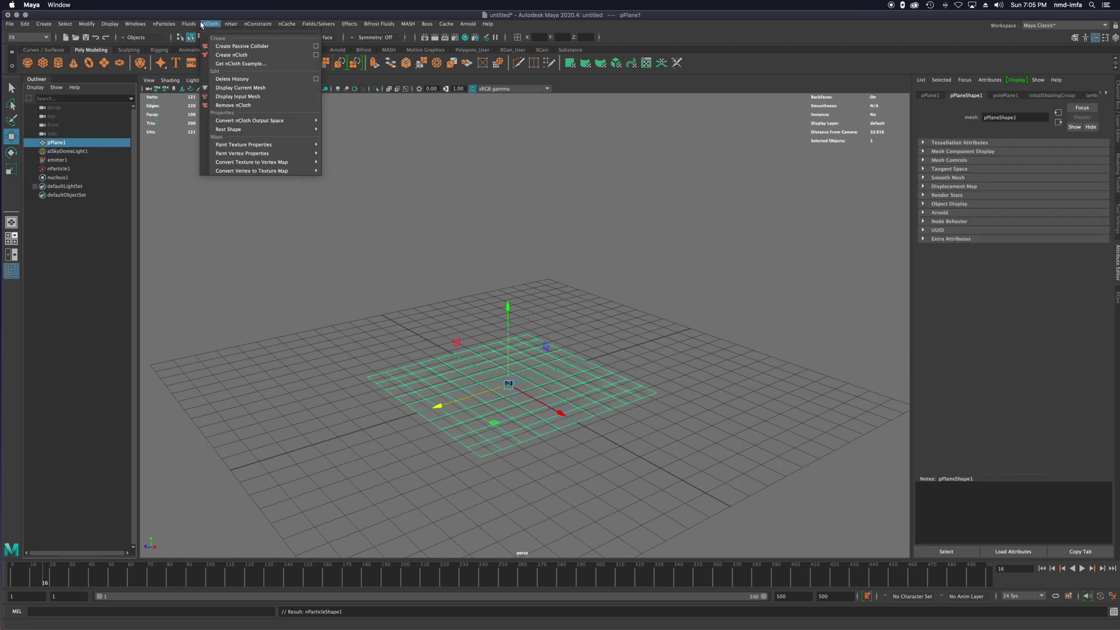
click(242, 46)
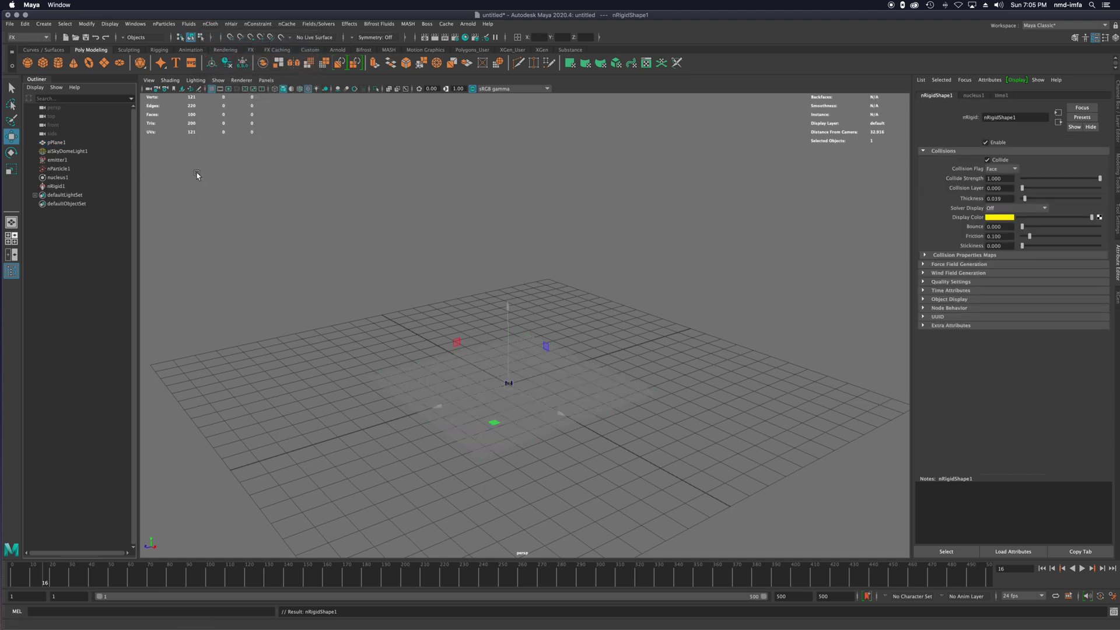
Raise the emitter to about 4.1 units in Y above the plane and play the simulation from the first frame.
click(57, 159)
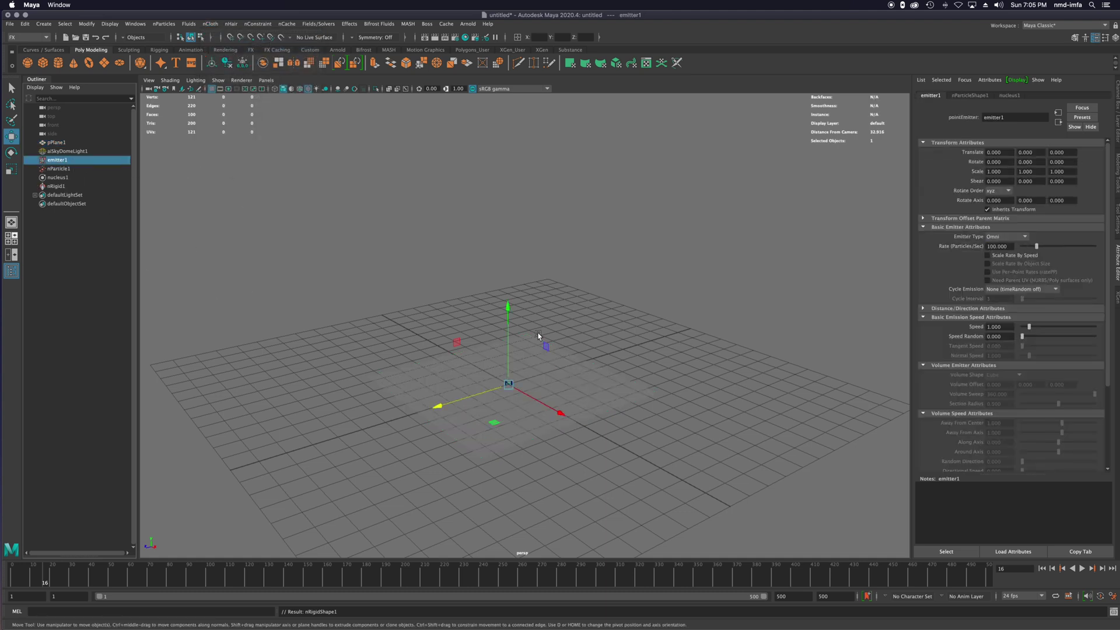
drag(506, 301, 506, 213)
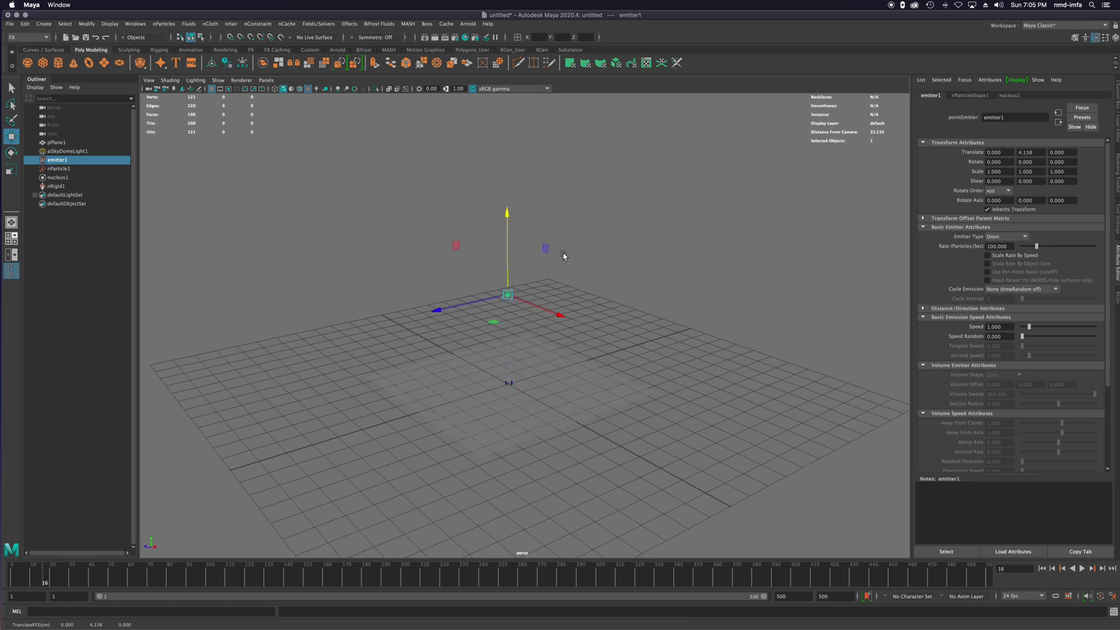
click(1042, 569)
click(1082, 568)
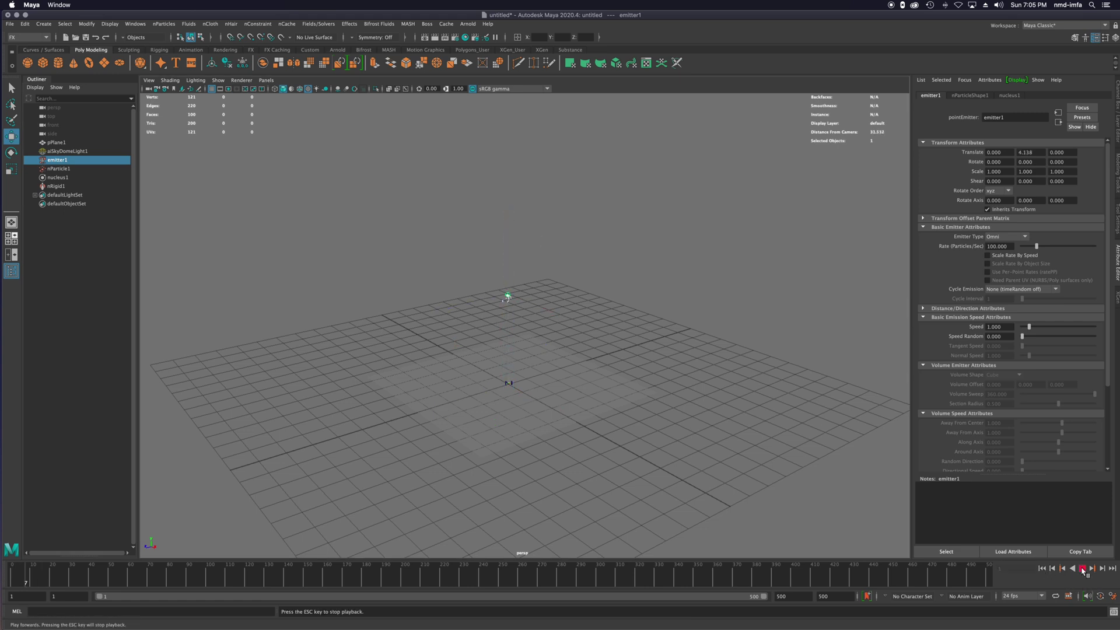
key(Escape)
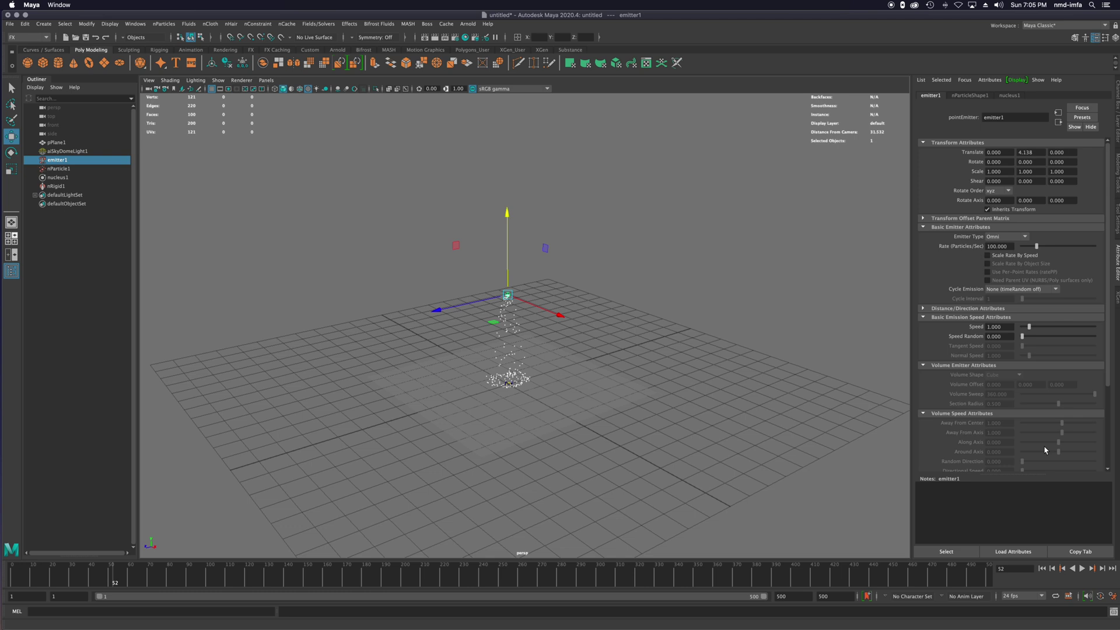
Compare the emitter's attributes with the nParticle object's transform and shape attributes.
click(962, 96)
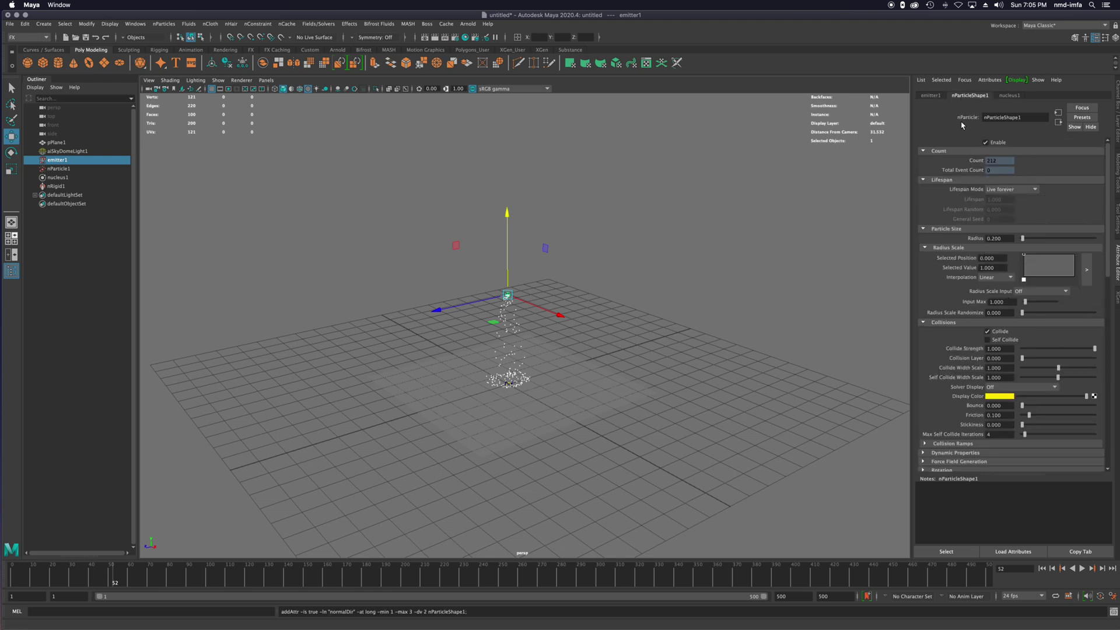
click(931, 95)
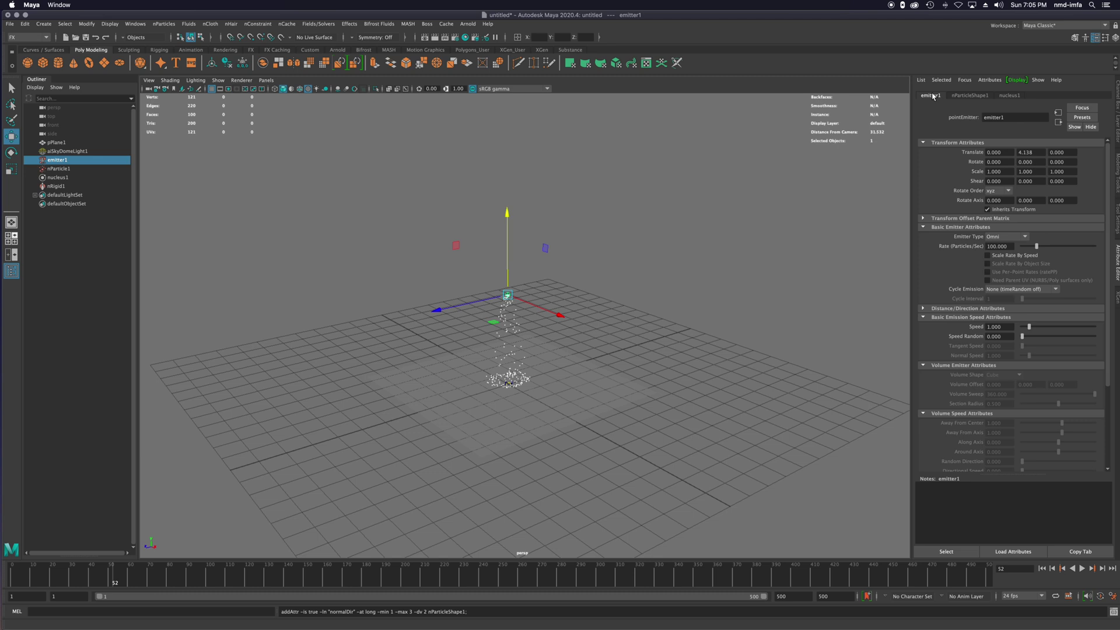
click(969, 96)
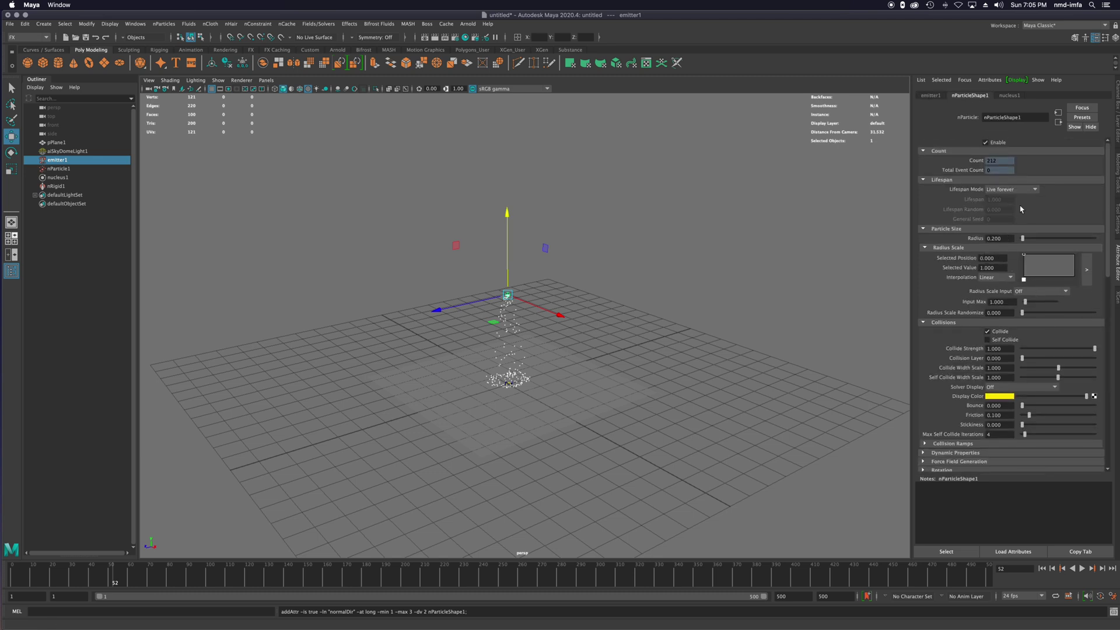
click(64, 169)
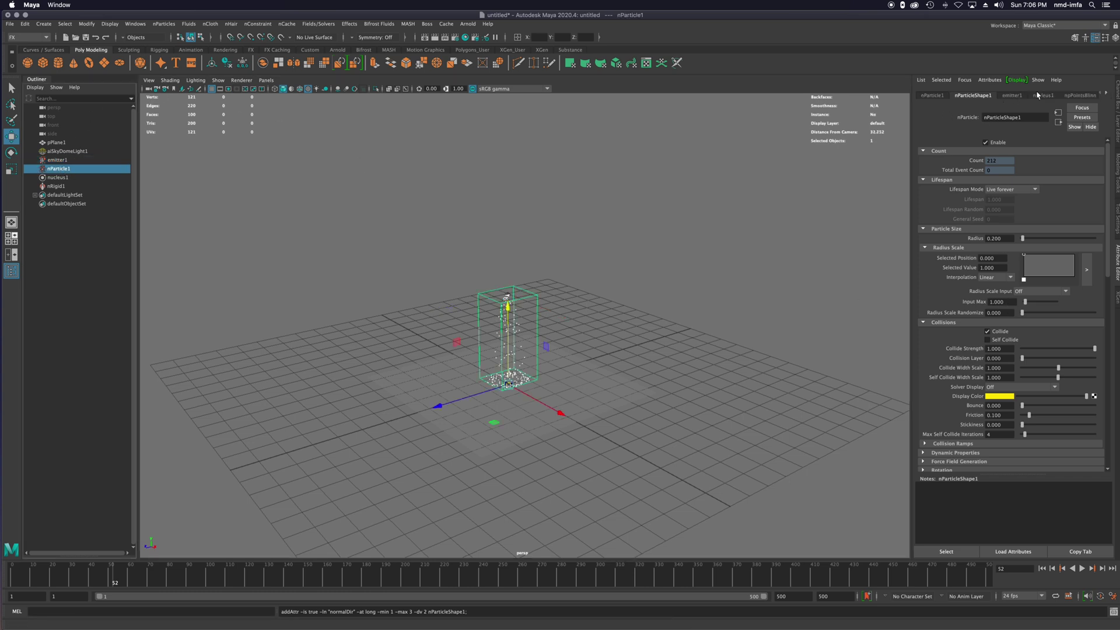
click(932, 96)
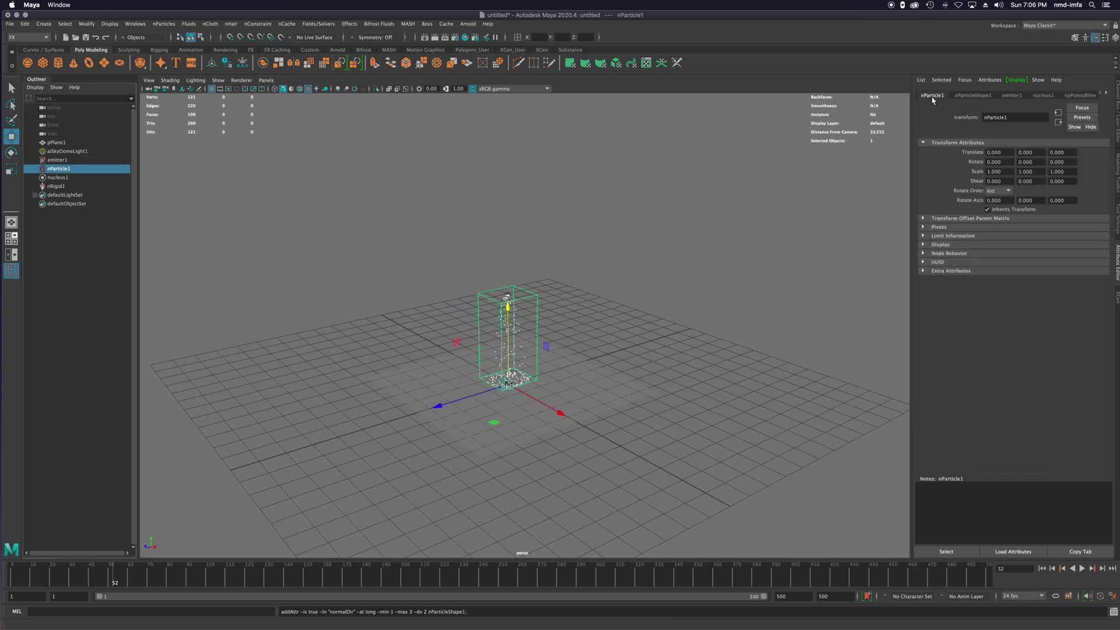
click(982, 96)
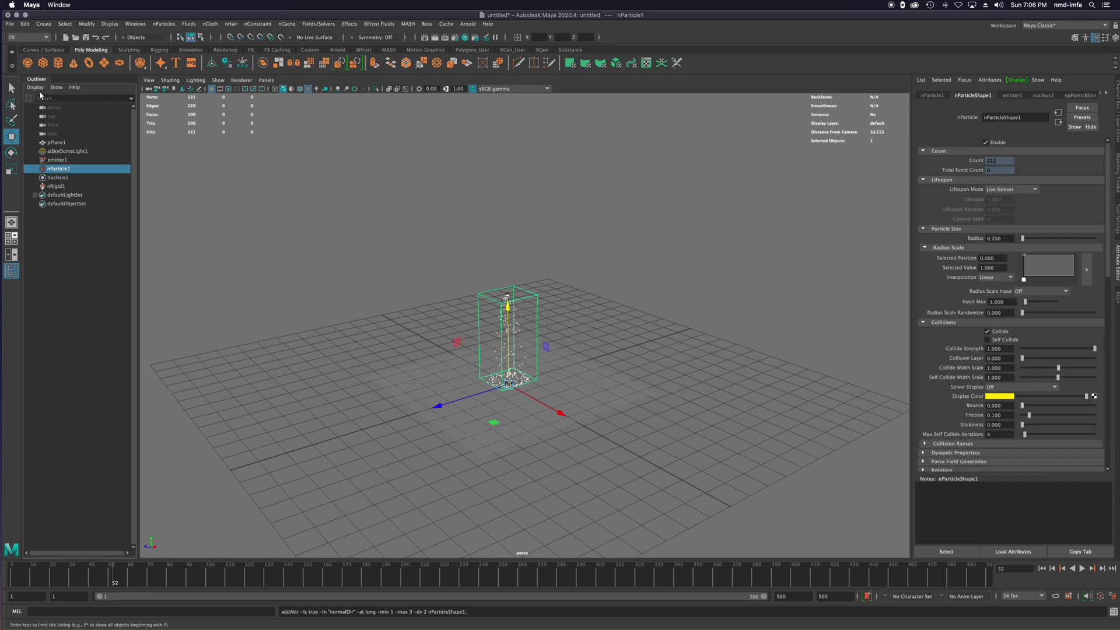
Create a polygon torus, scale it down uniformly and move it away from the particle column along Z.
click(88, 63)
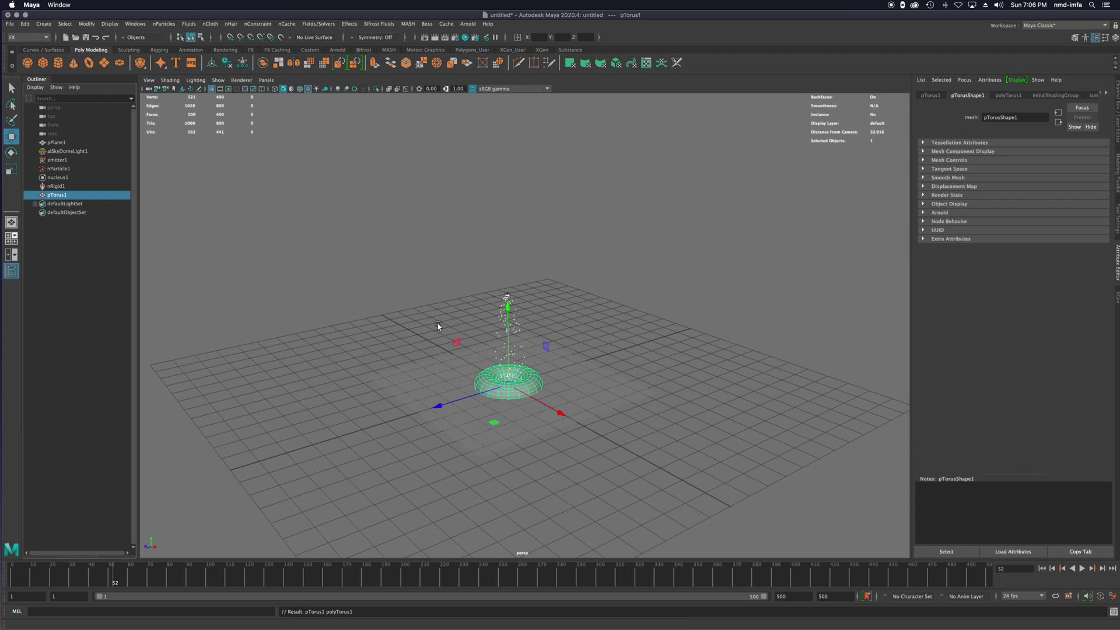
key(r)
drag(509, 384, 314, 439)
key(w)
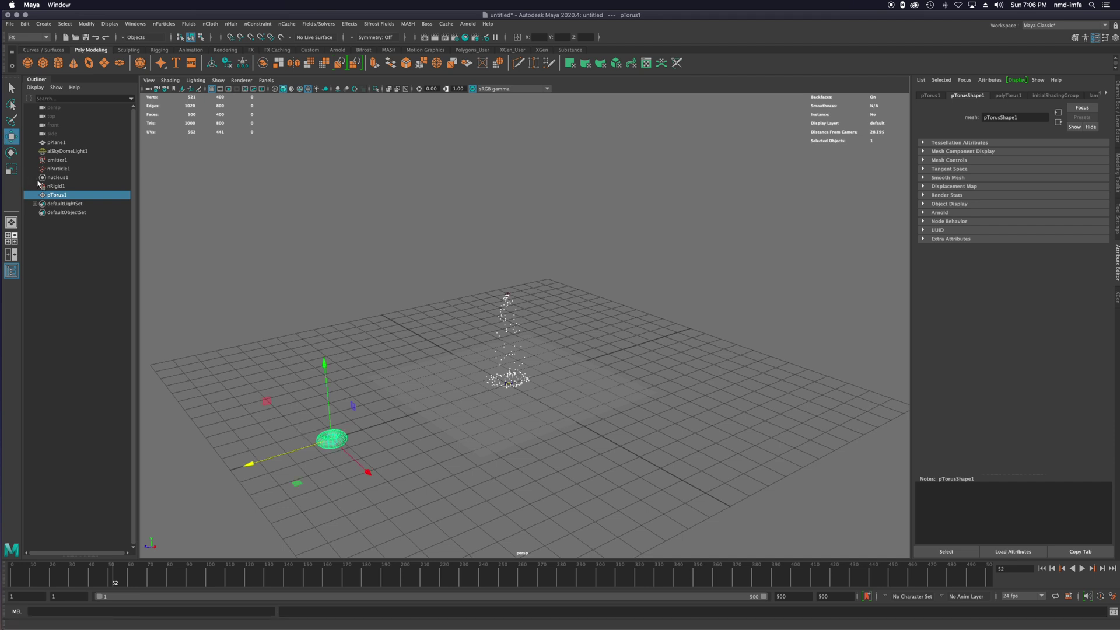
Instance the small torus onto the new nParticle object's particles with the nParticles Instancer.
ctrl+click(60, 161)
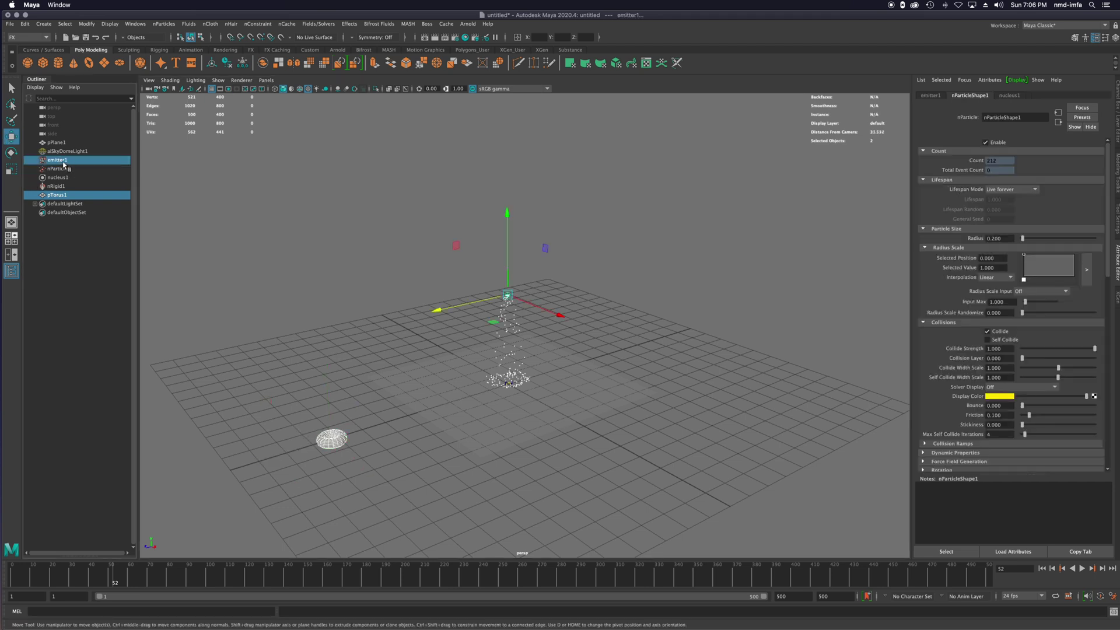
ctrl+click(63, 162)
ctrl+click(60, 169)
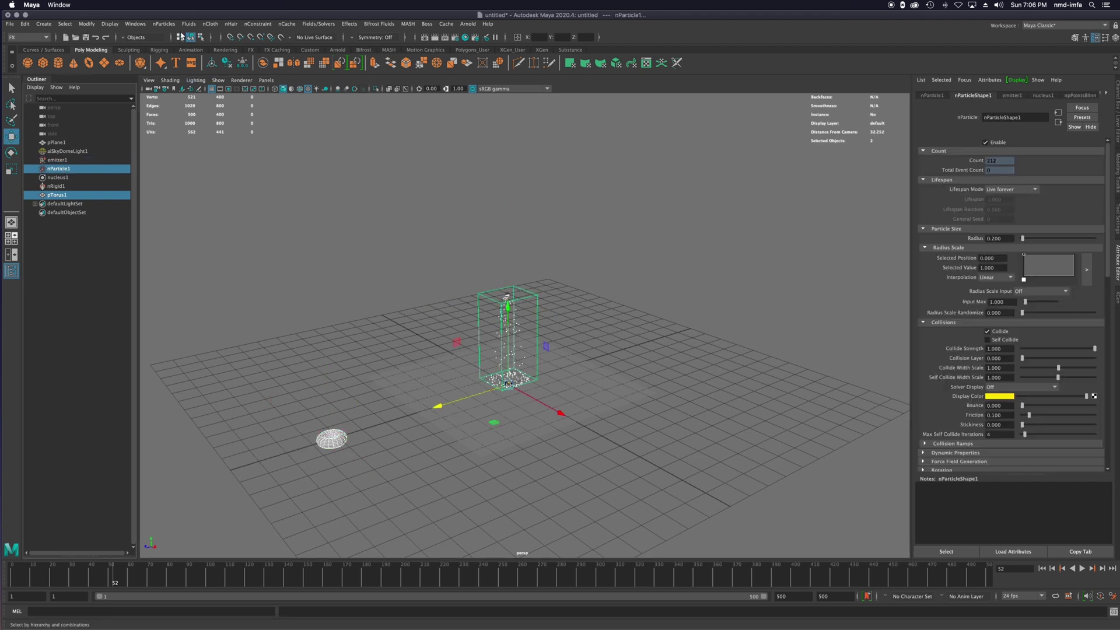
click(164, 24)
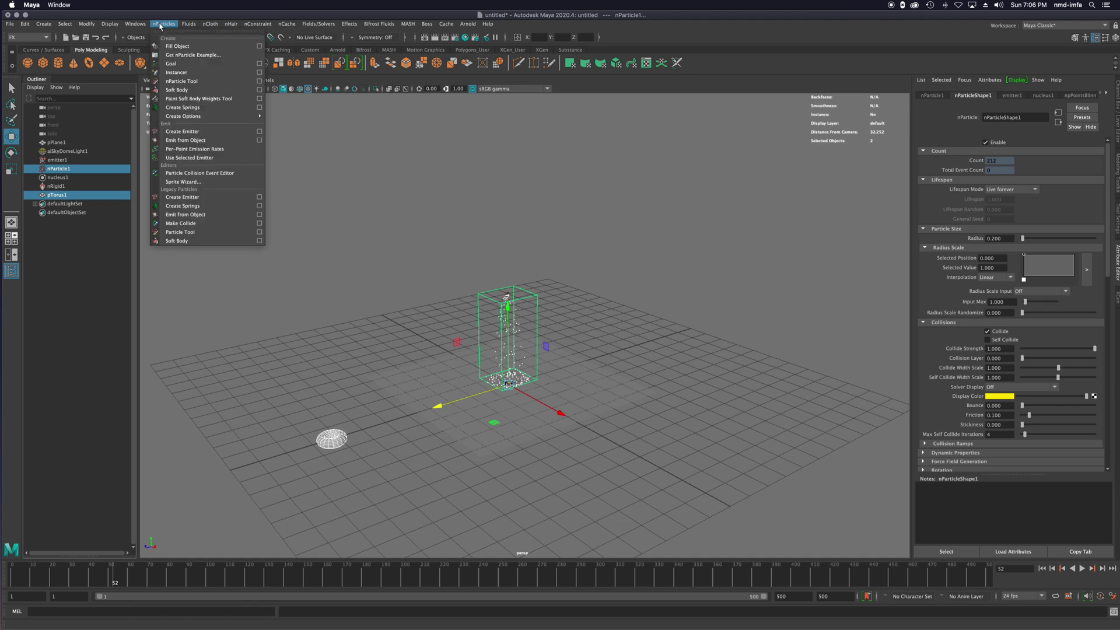
click(186, 72)
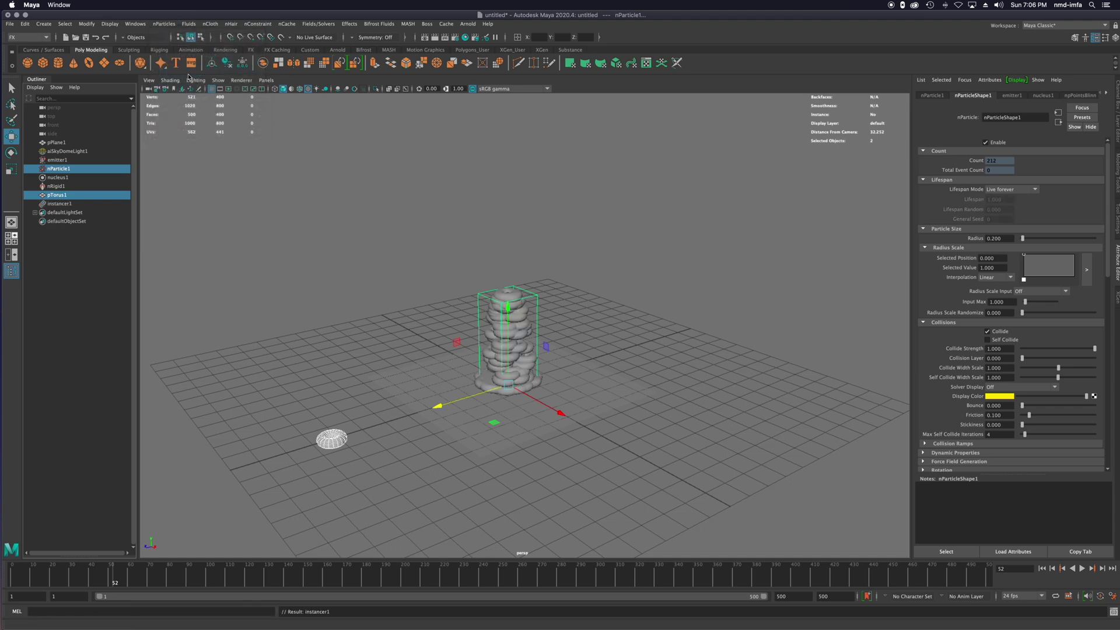
Play the simulation from the first frame to view the tori falling onto the plane, and stop it.
click(1041, 568)
click(1082, 569)
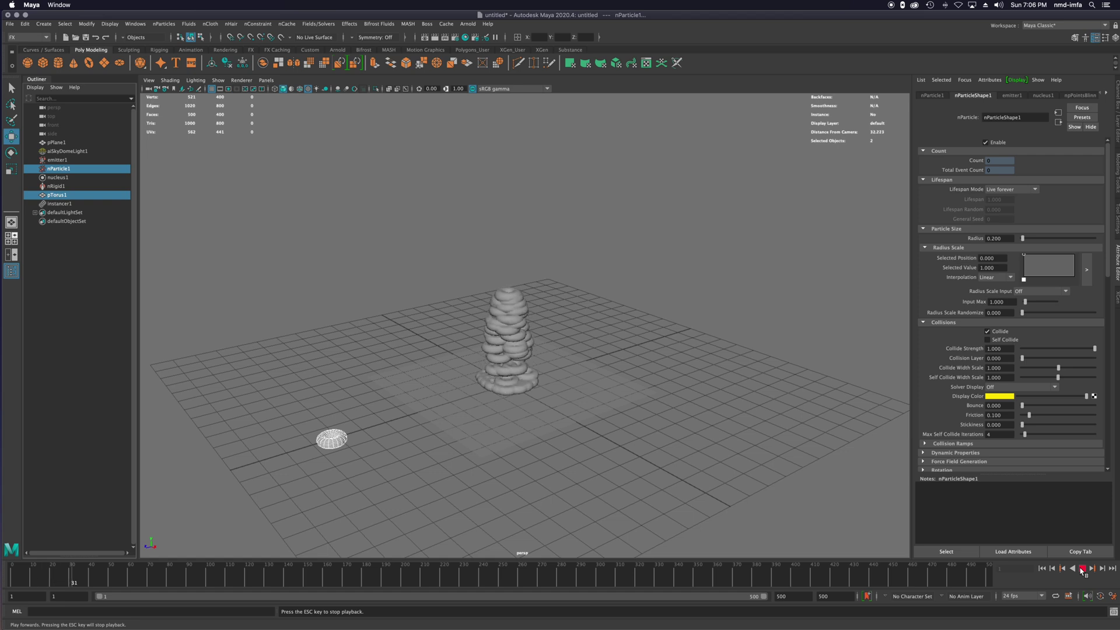
click(1081, 569)
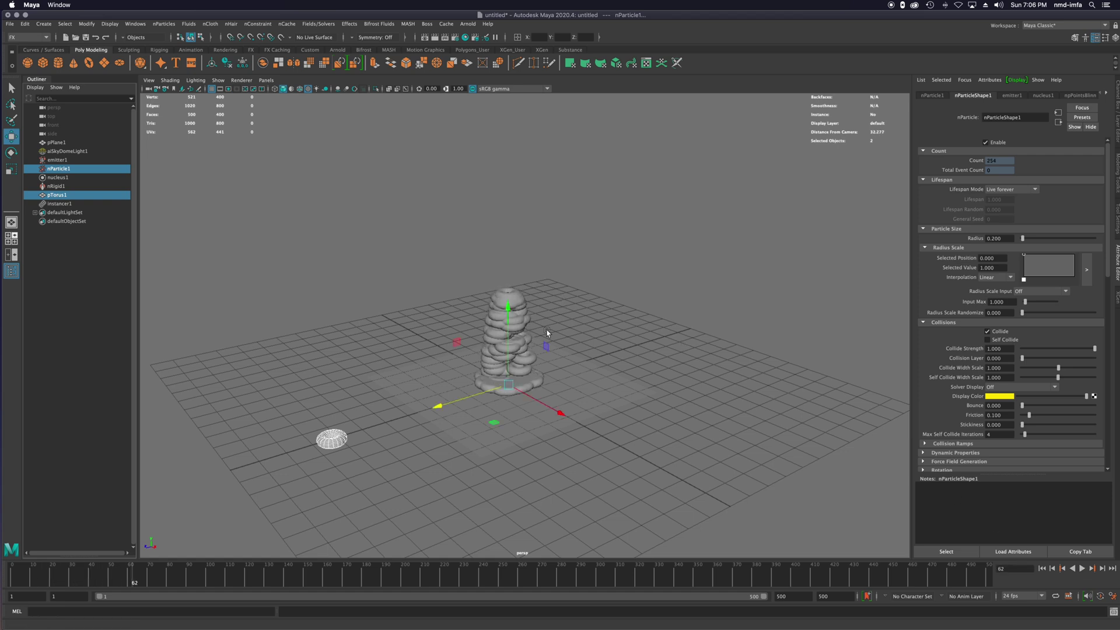
Hide the source torus, replay the instanced simulation from the first frame and stop it.
click(52, 235)
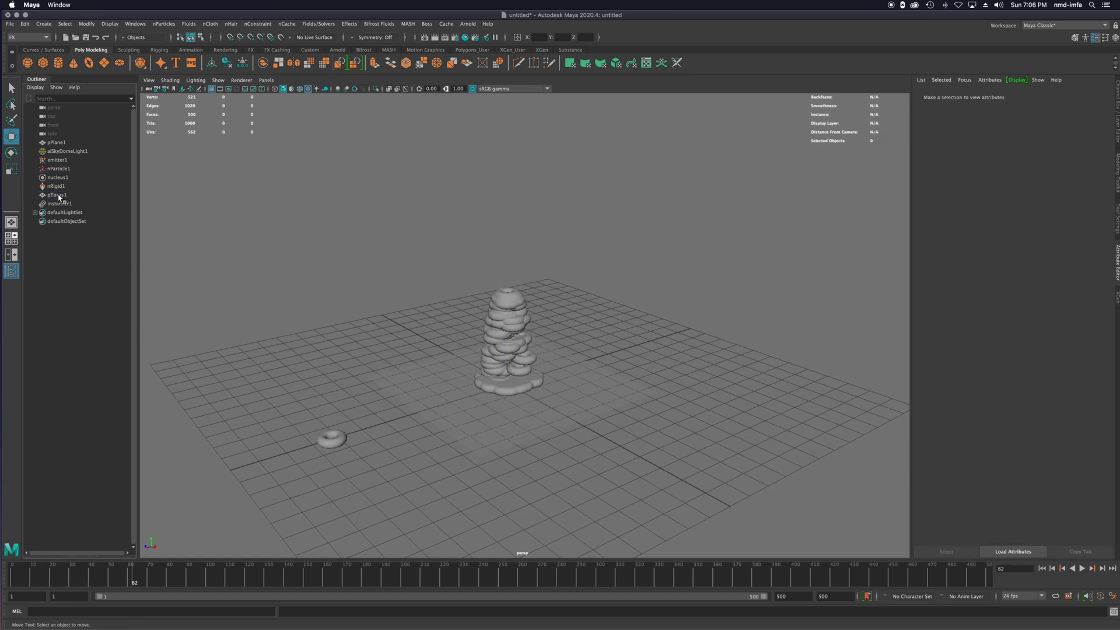
click(59, 196)
key(ctrl+h)
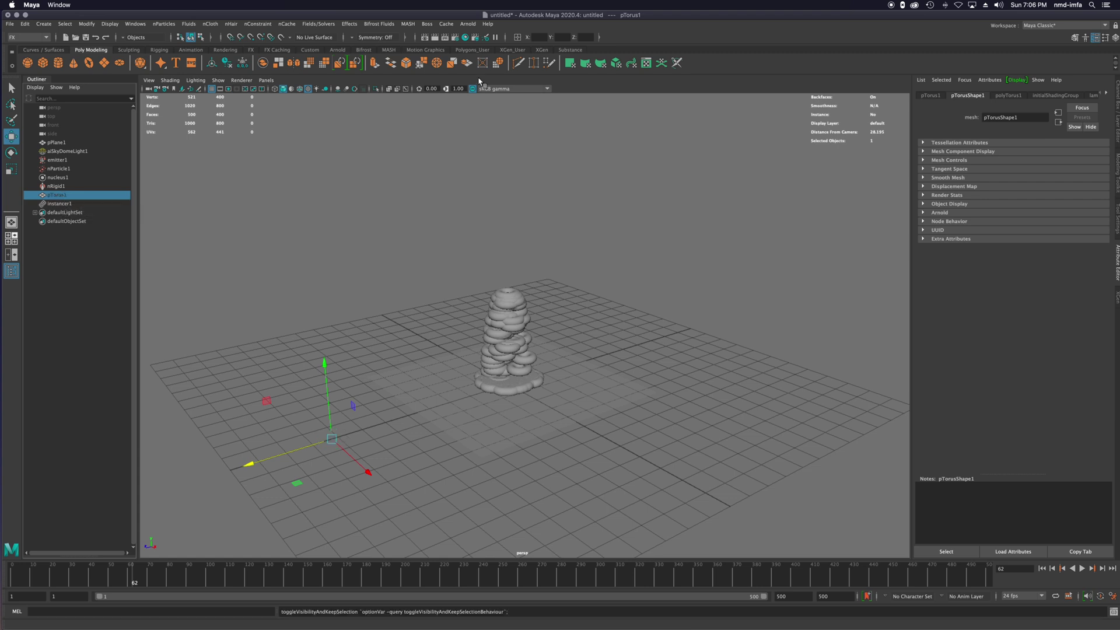
click(1042, 569)
click(1082, 569)
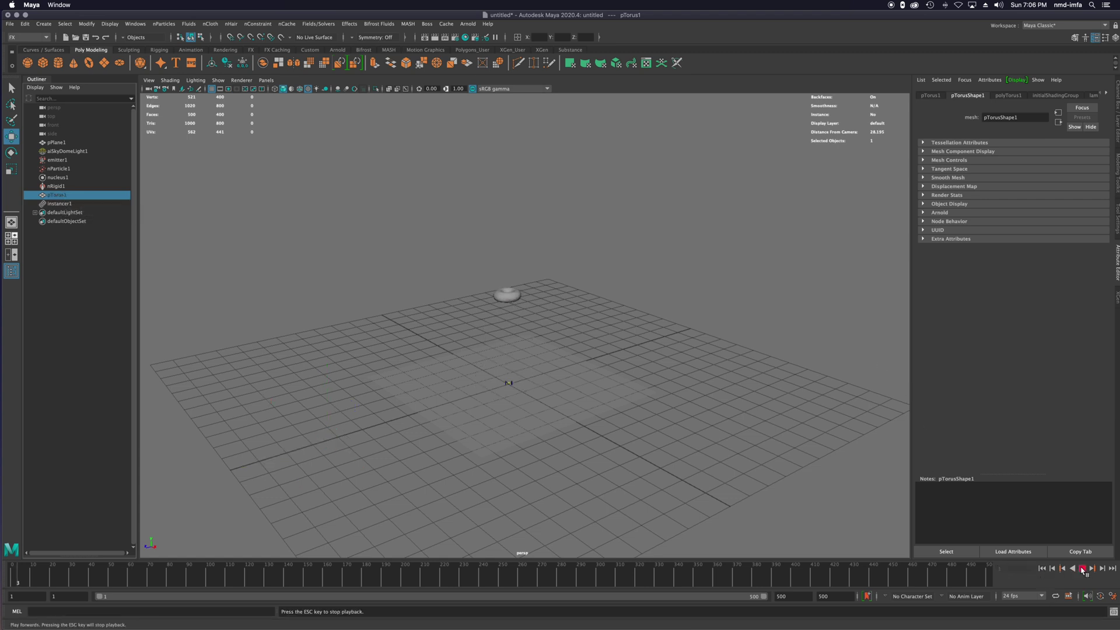
click(1082, 569)
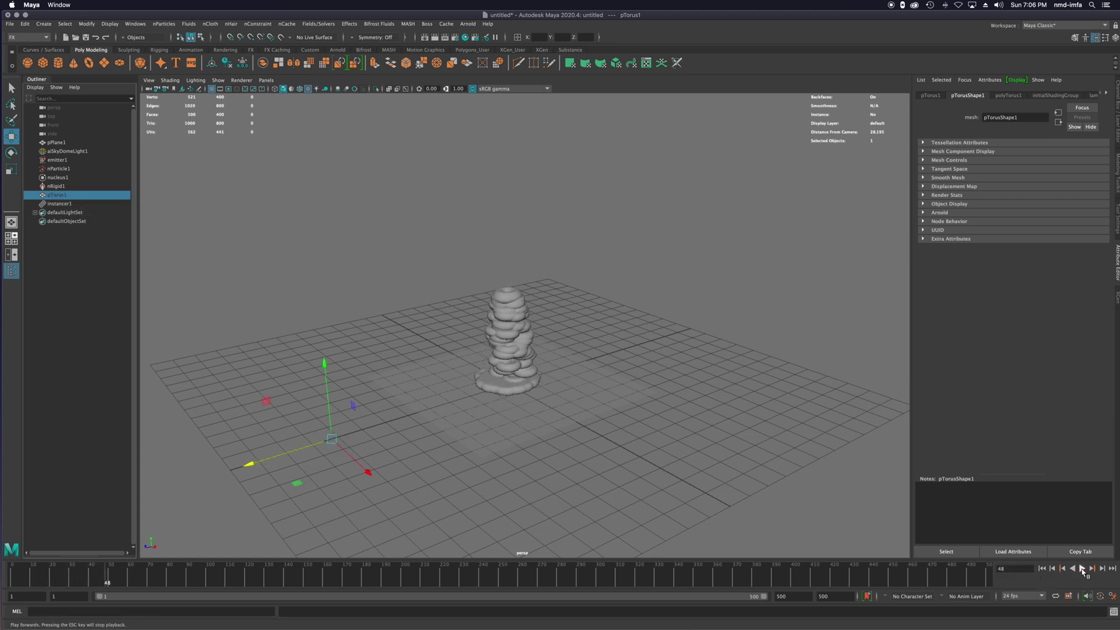
Turn on Self Collide in the collision attributes of the nParticle shape.
click(1012, 95)
click(968, 96)
click(65, 161)
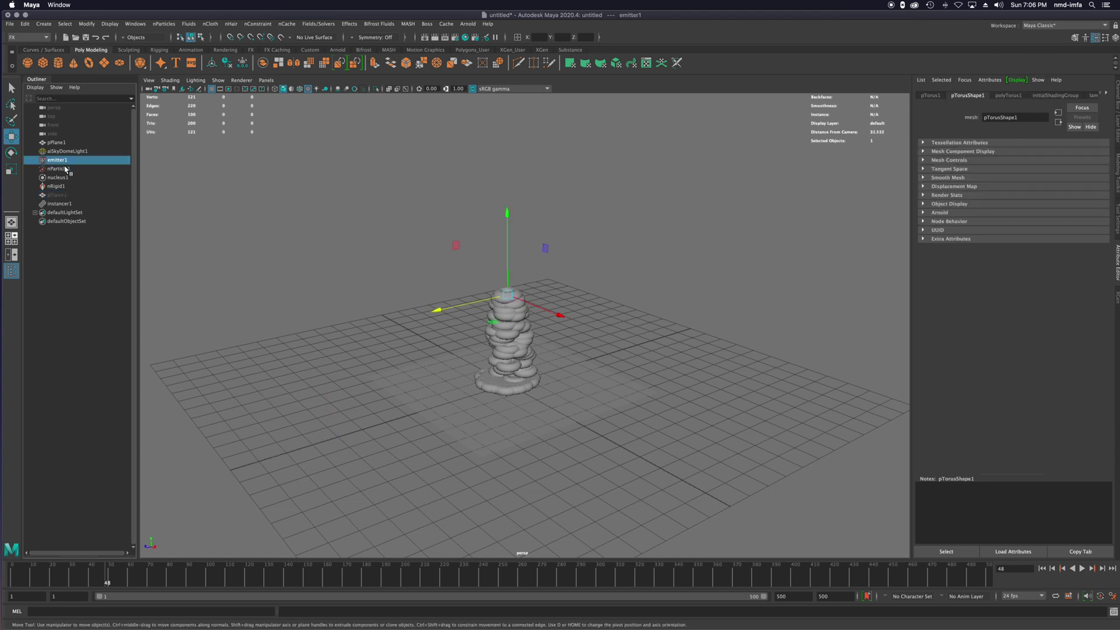
click(59, 169)
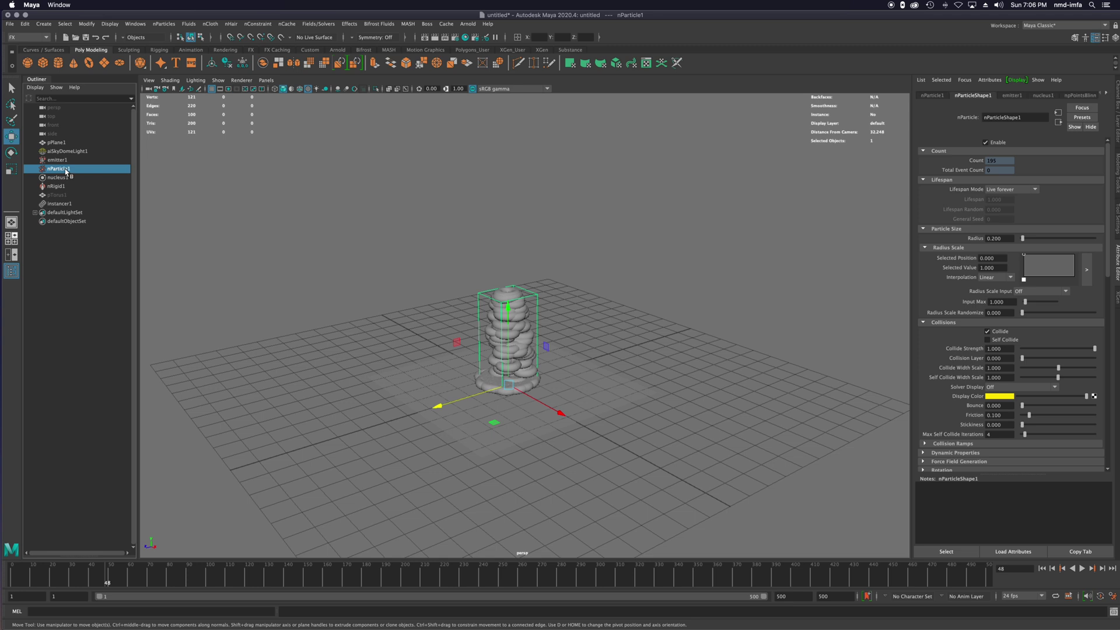
click(1012, 96)
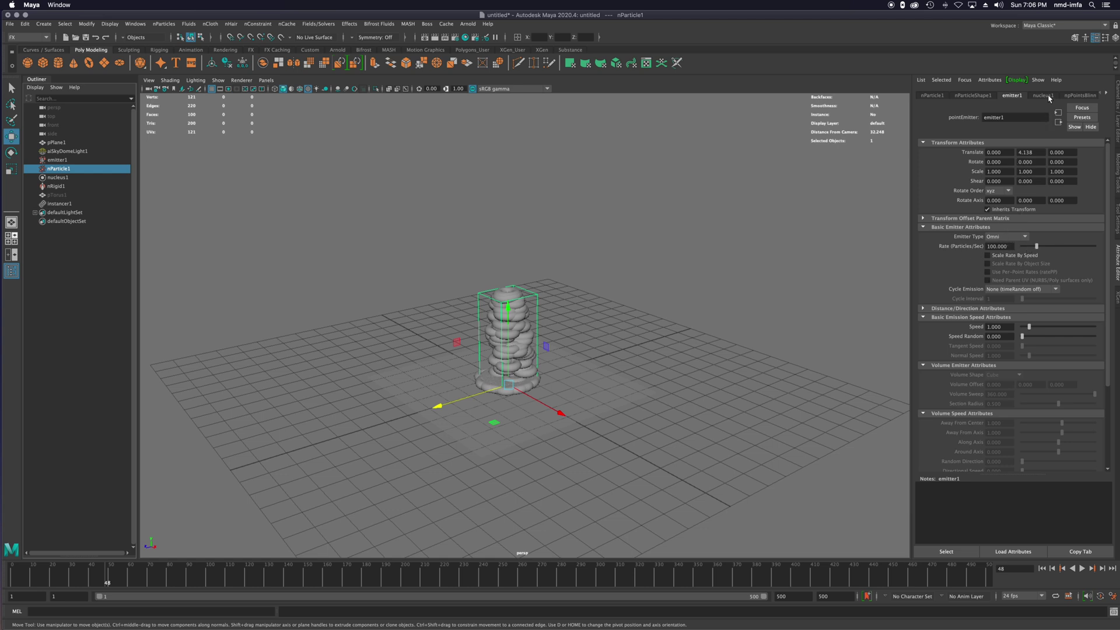
click(933, 95)
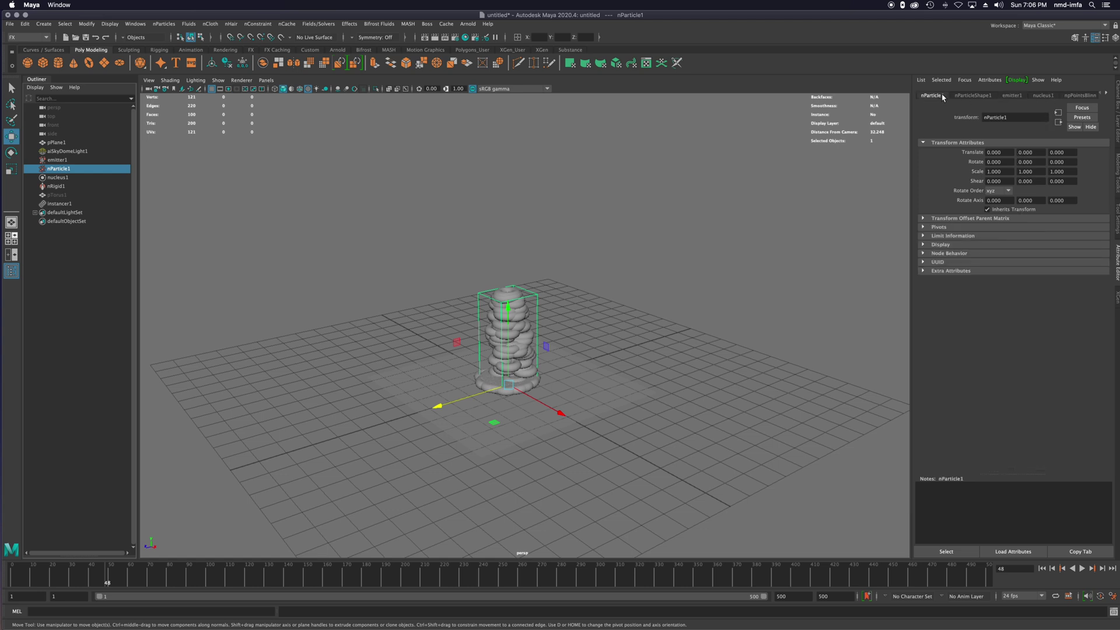
click(968, 96)
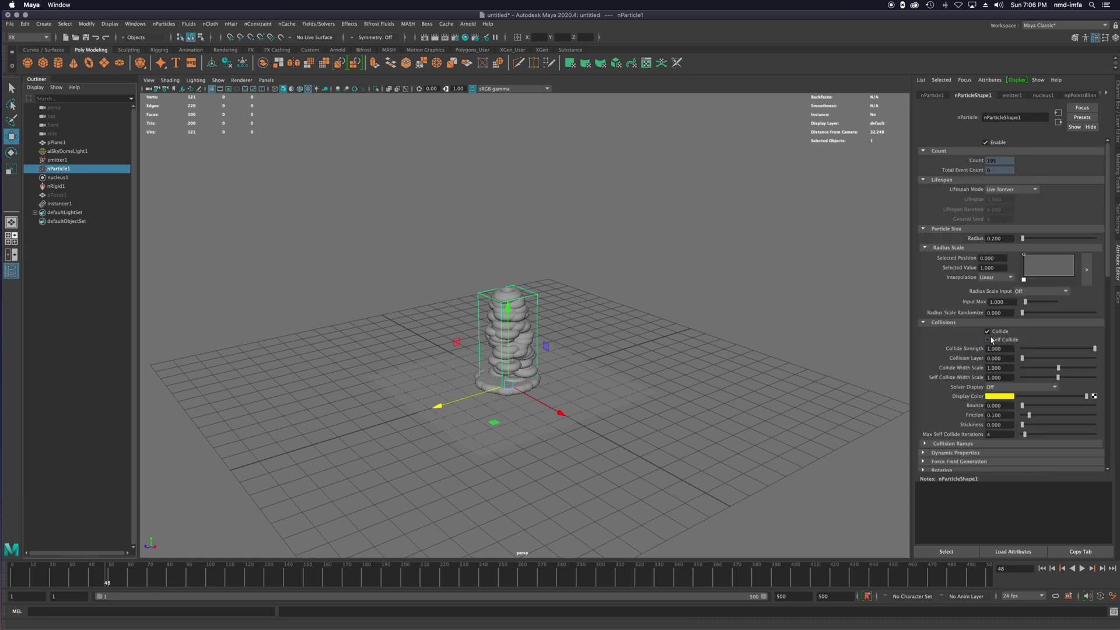
Play the simulation from the first frame to view the self-colliding tori, stop it and inspect the pile closely.
click(1042, 569)
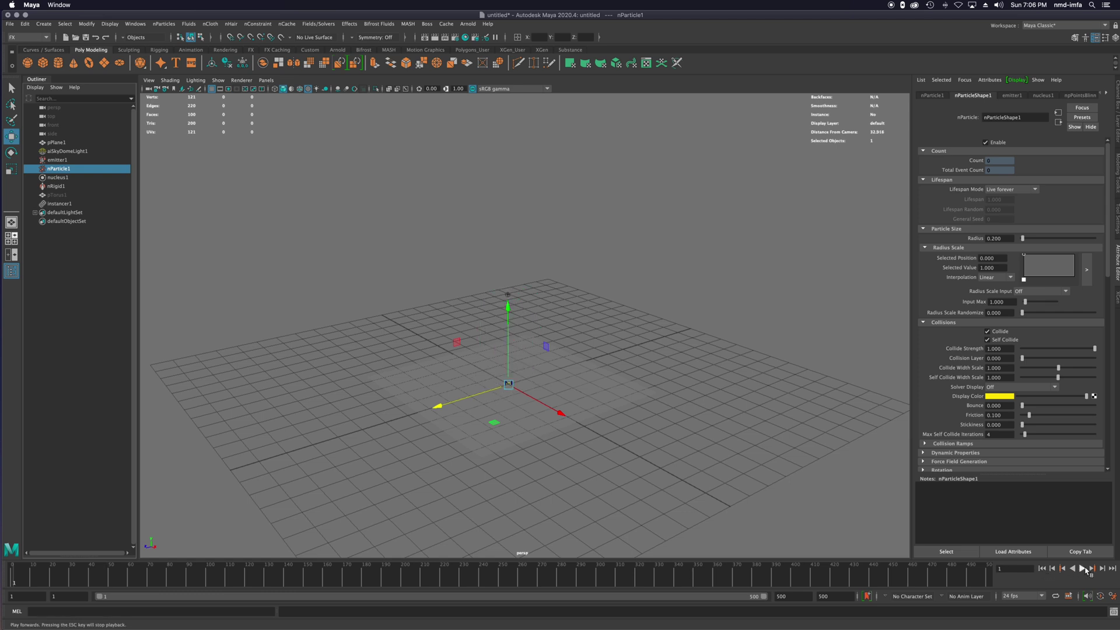
click(1082, 569)
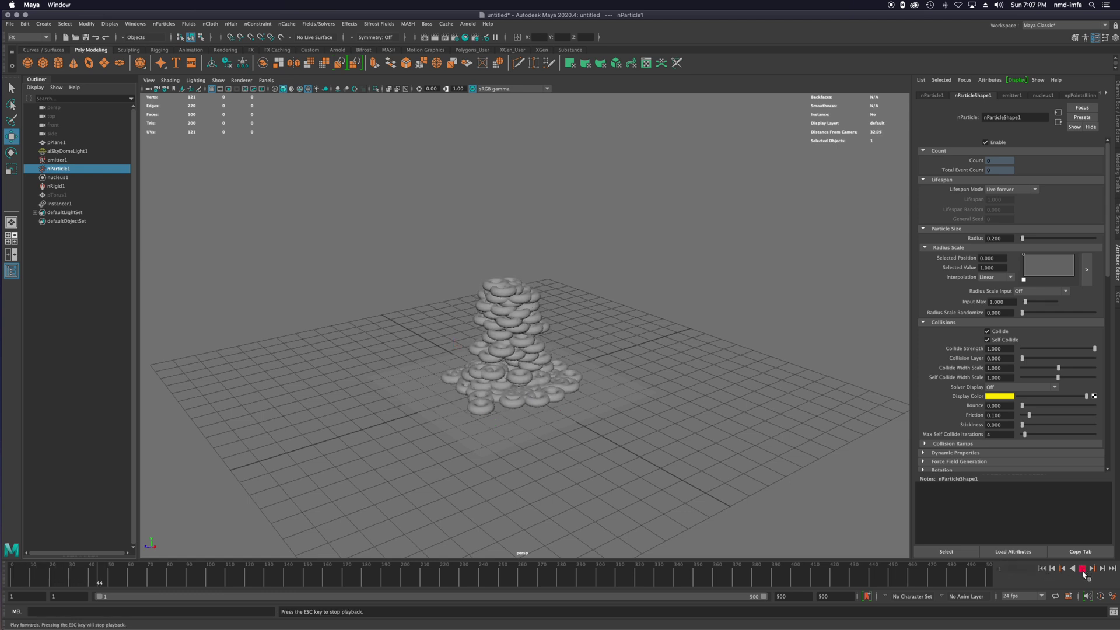
click(1083, 569)
scroll(618, 434, up, 6)
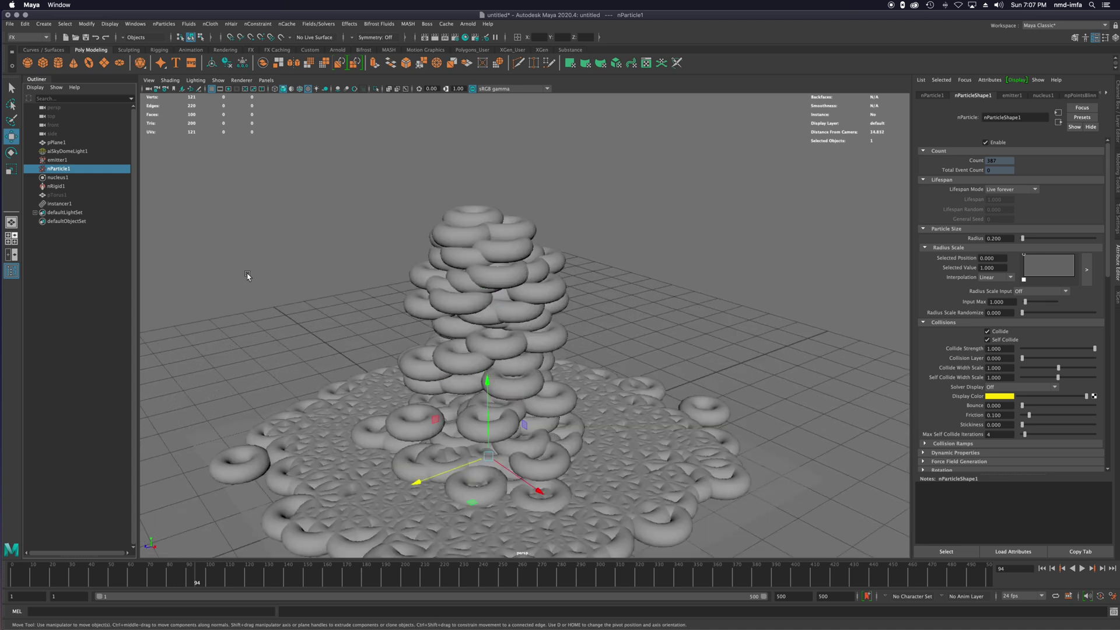
Unhide the source torus and assign the teal standardSurface2 material to it.
click(50, 194)
key(h)
scroll(206, 436, down, 2)
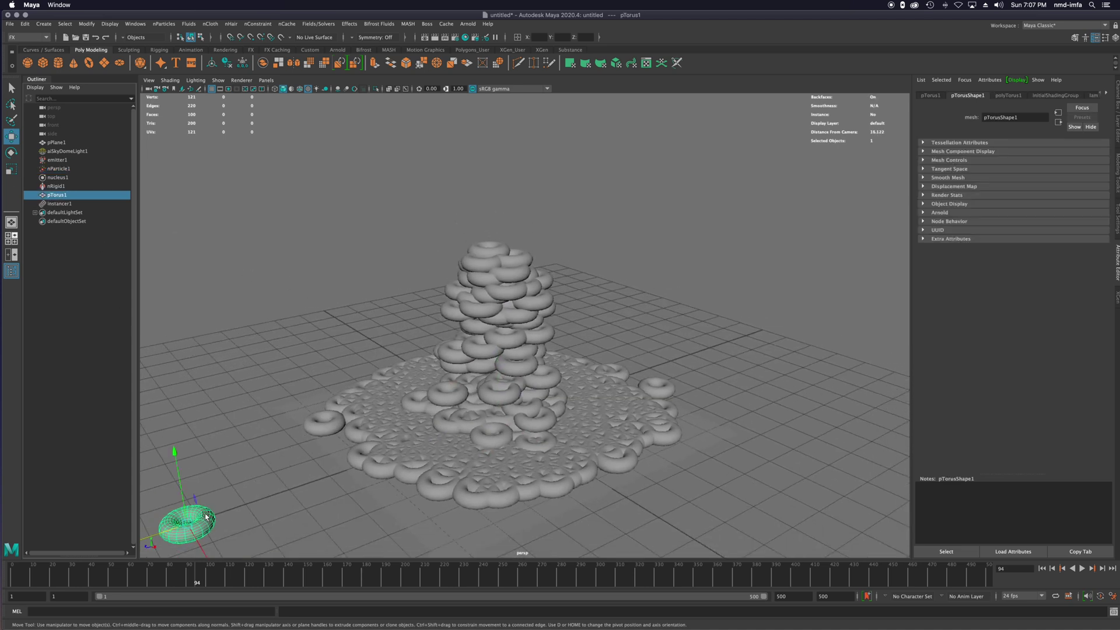
right_drag(201, 510, 285, 602)
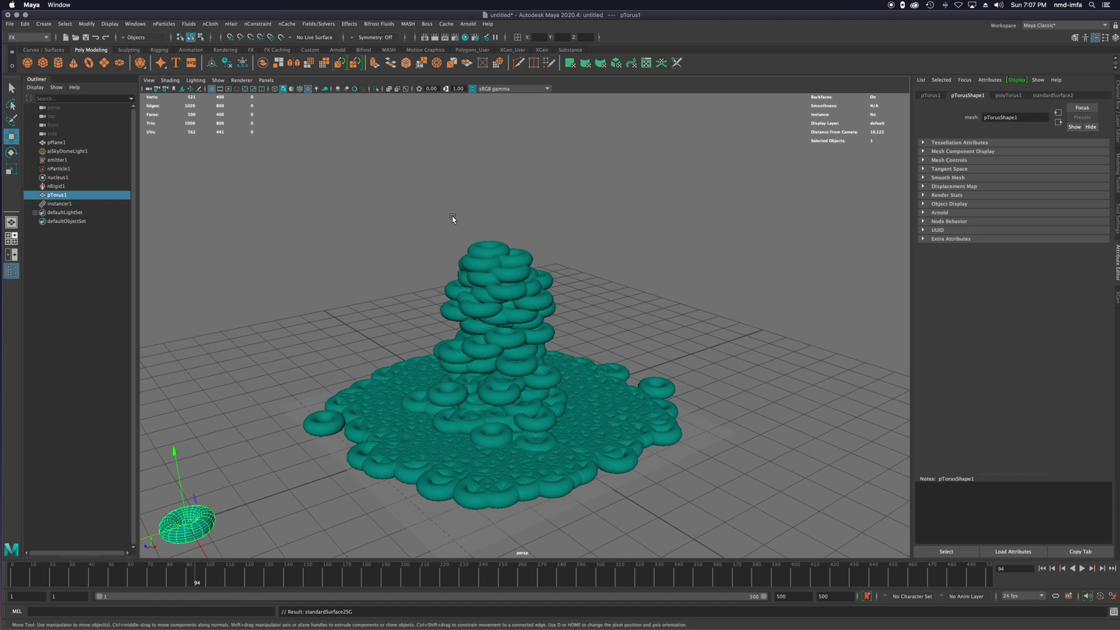
Save the scene to the Desktop as a Maya Binary file named particle-tutorial.
key(super+shift+s)
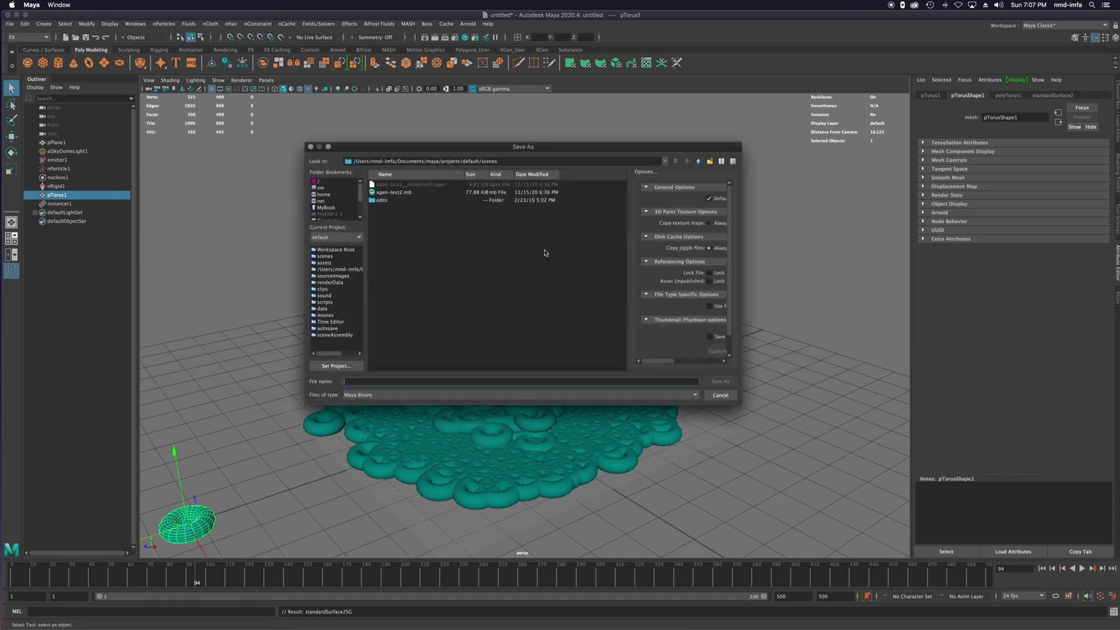
text(particle-tutorial)
scroll(332, 201, down, 3)
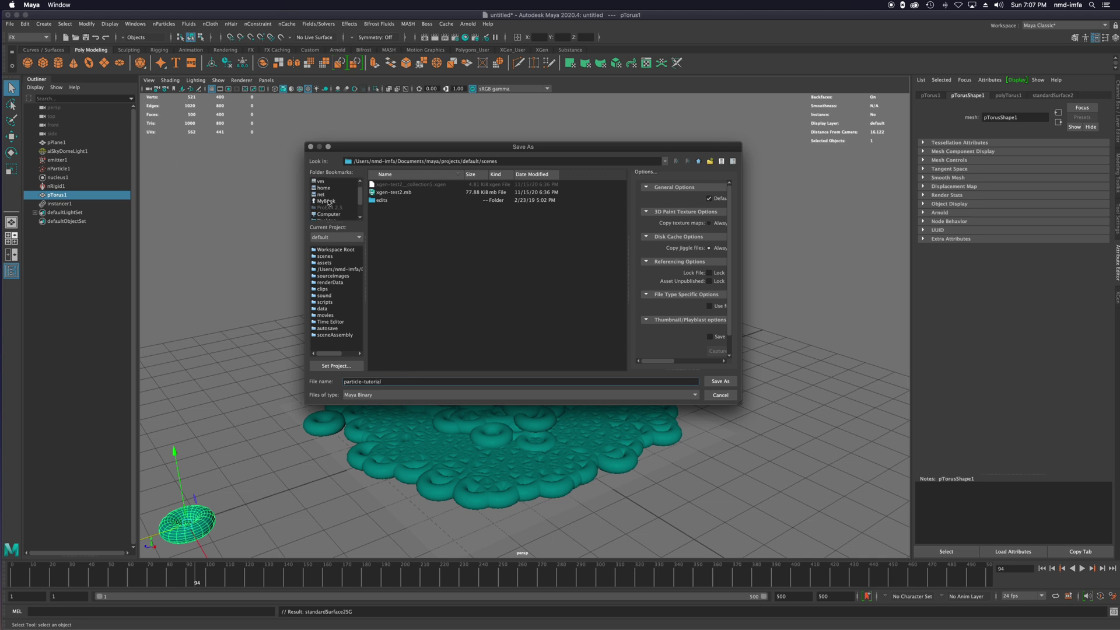
click(326, 201)
click(721, 381)
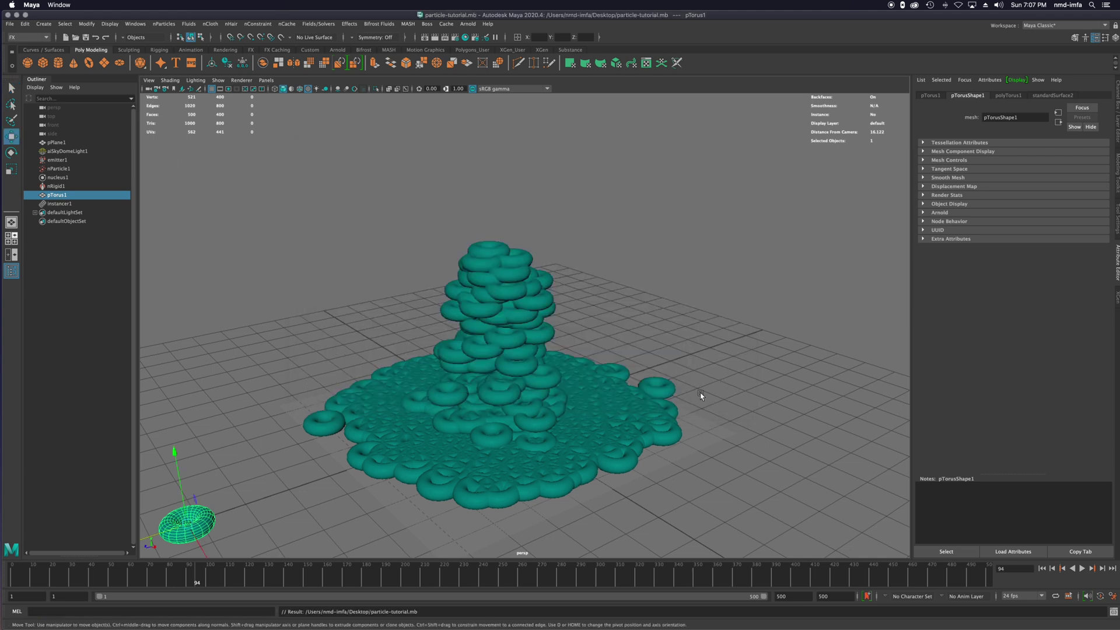
Play the simulation from the first frame to view the teal tori piling up, and stop it.
click(1042, 569)
click(1082, 569)
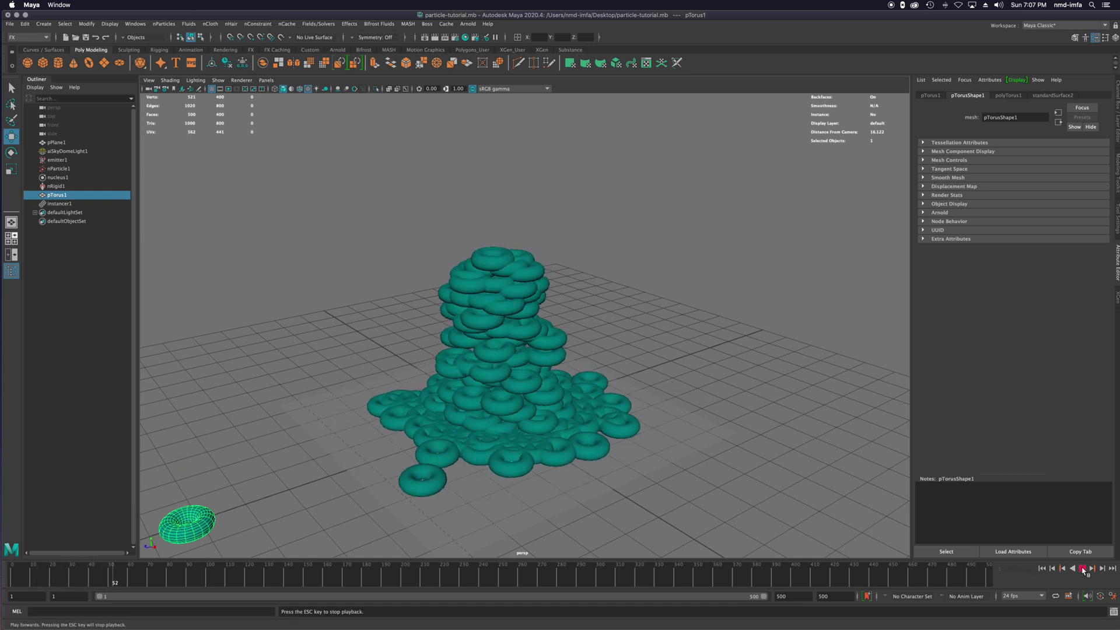
click(1081, 569)
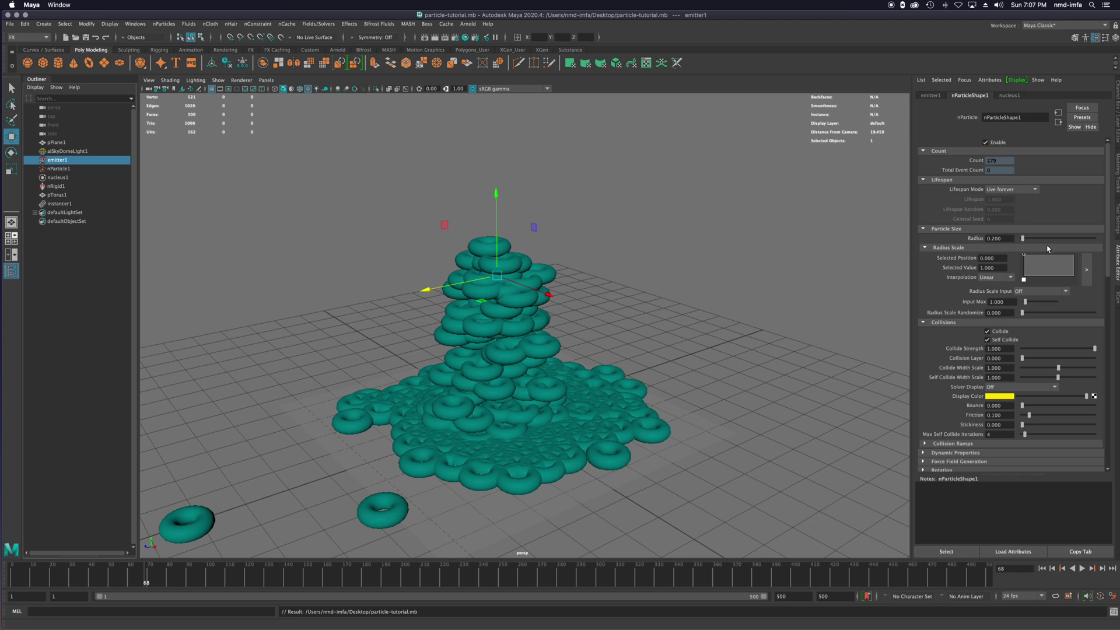
Set the emitter's rate to 10 particles per second.
scroll(1000, 358, down, 10)
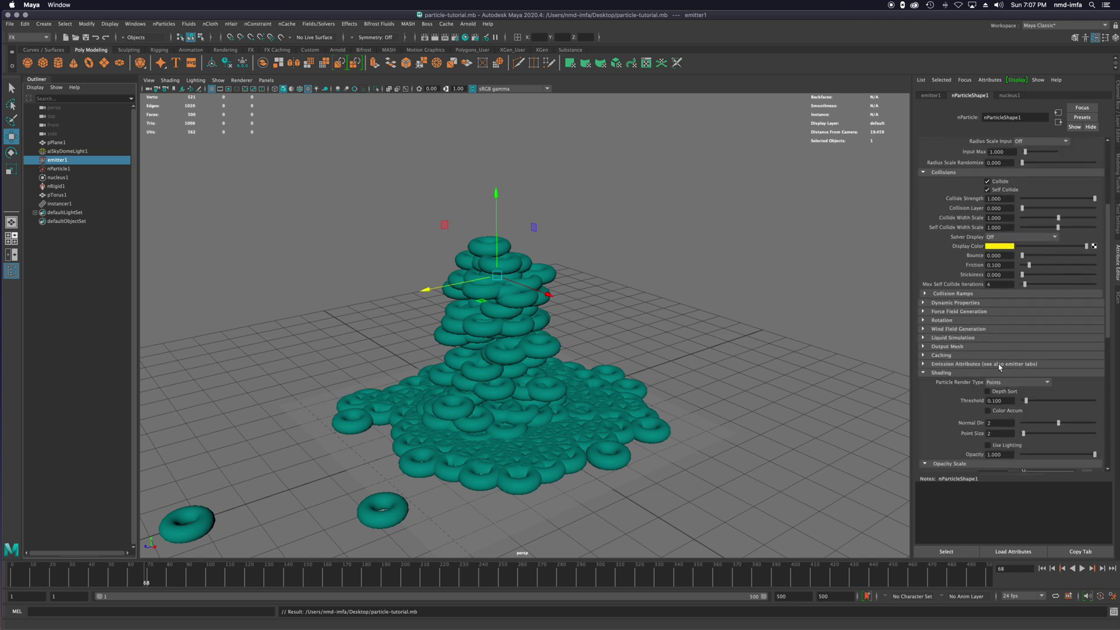
scroll(1000, 366, down, 3)
scroll(1000, 367, up, 7)
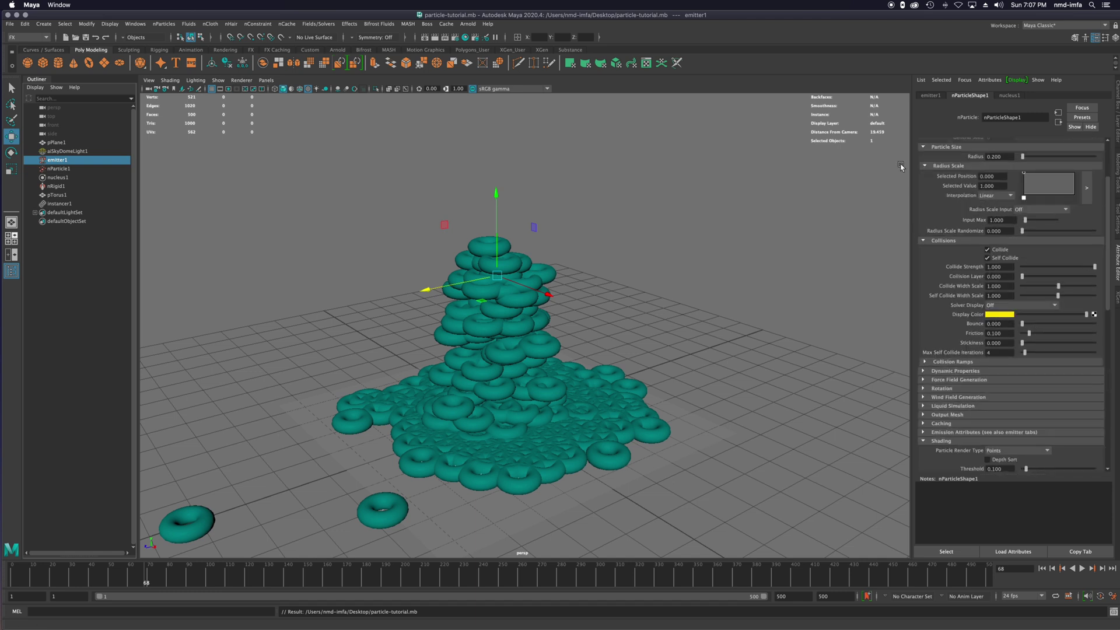
click(935, 95)
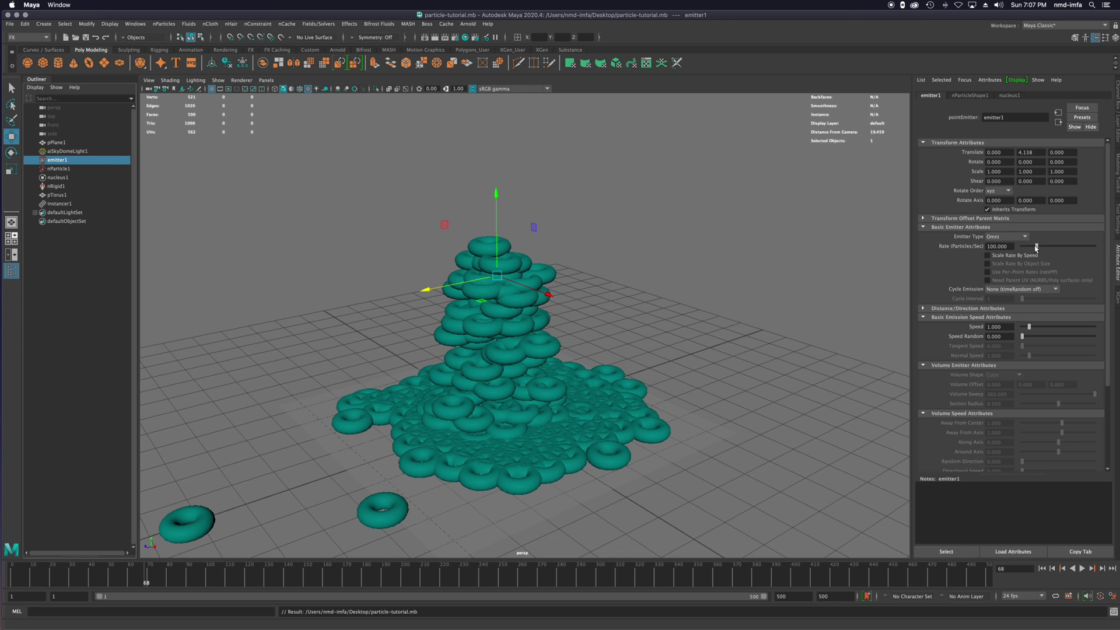
drag(1028, 250, 1024, 248)
double_click(1005, 247)
text(10)
key(Return)
Replay the simulation from the first frame to check the reduced emission rate.
click(1041, 567)
click(1082, 568)
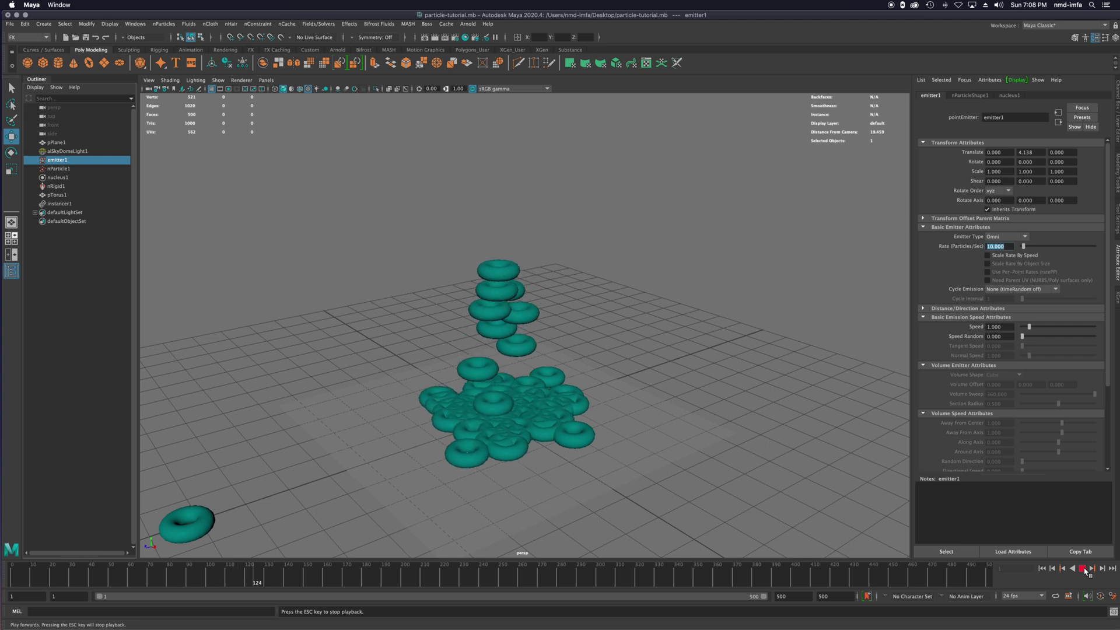
click(1083, 568)
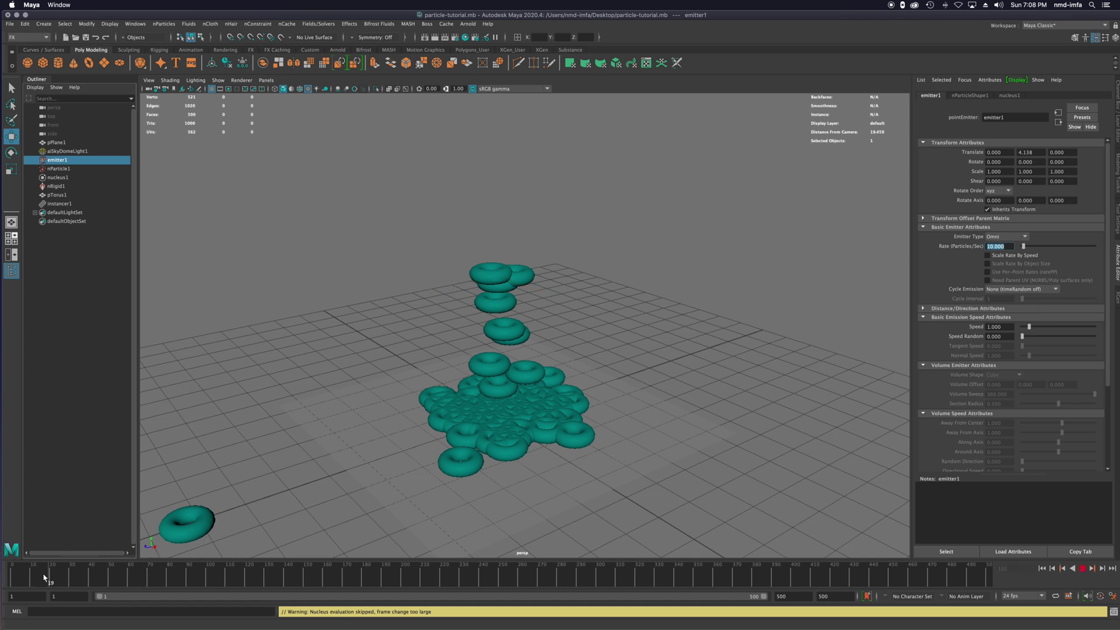
Set a key on the emitter's Rate of 10 at frame 1.
click(13, 576)
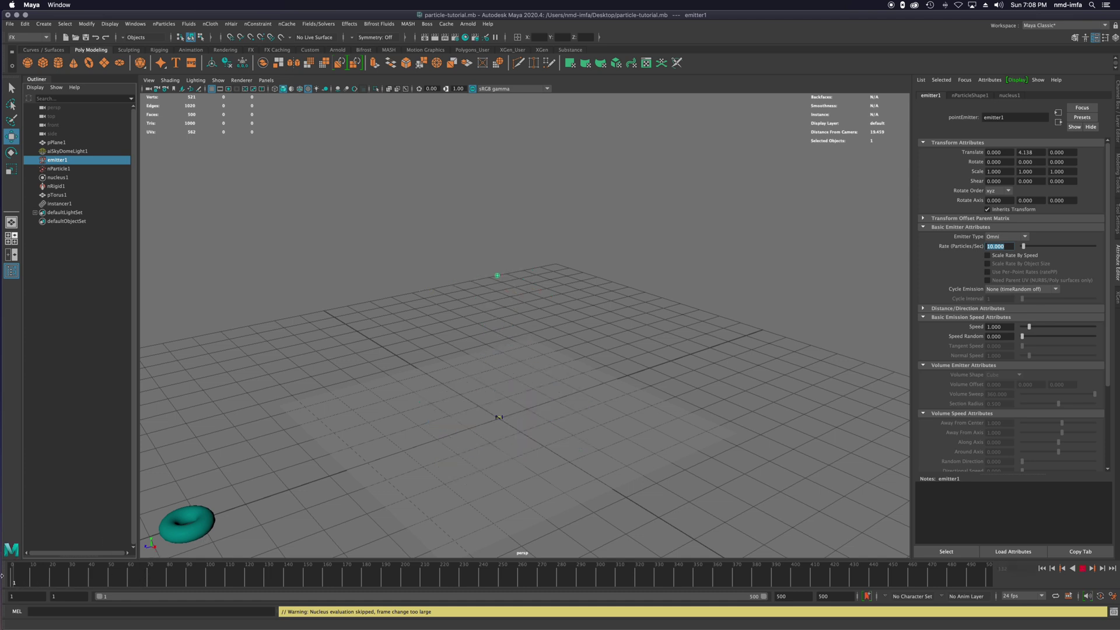
right_click(953, 246)
click(978, 261)
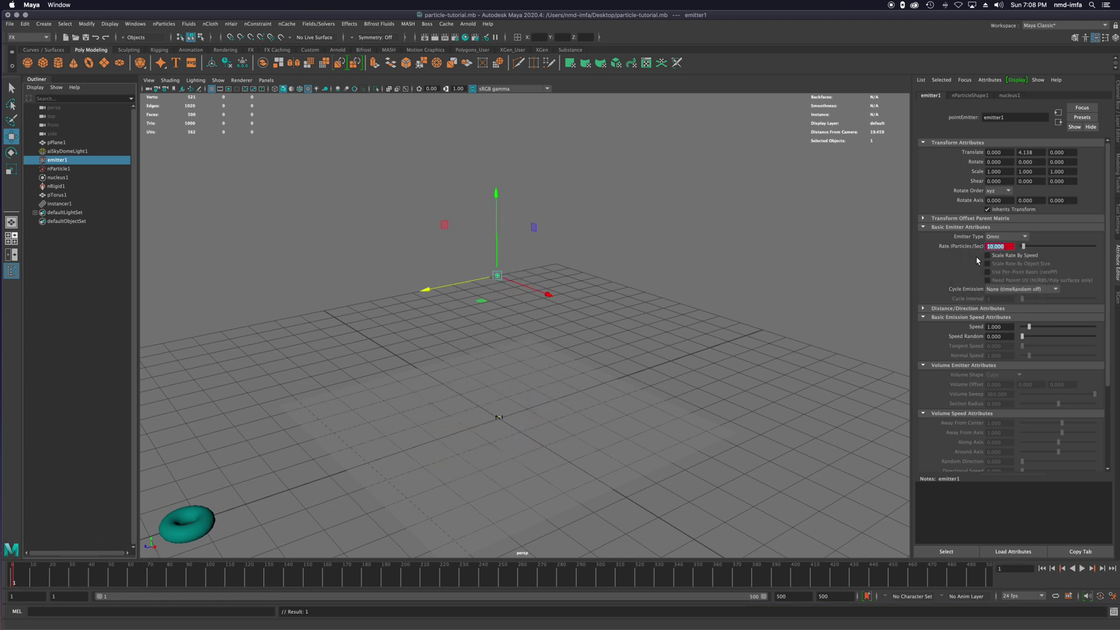
Set the emitter's Rate to 50 at frame 100 and key it.
click(209, 579)
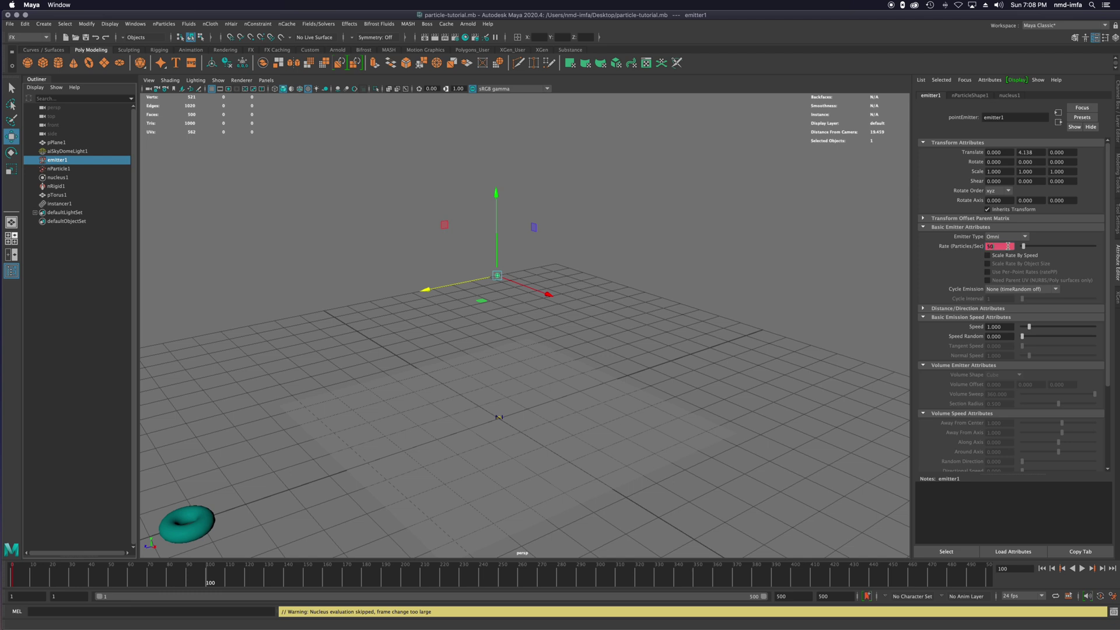
right_click(976, 247)
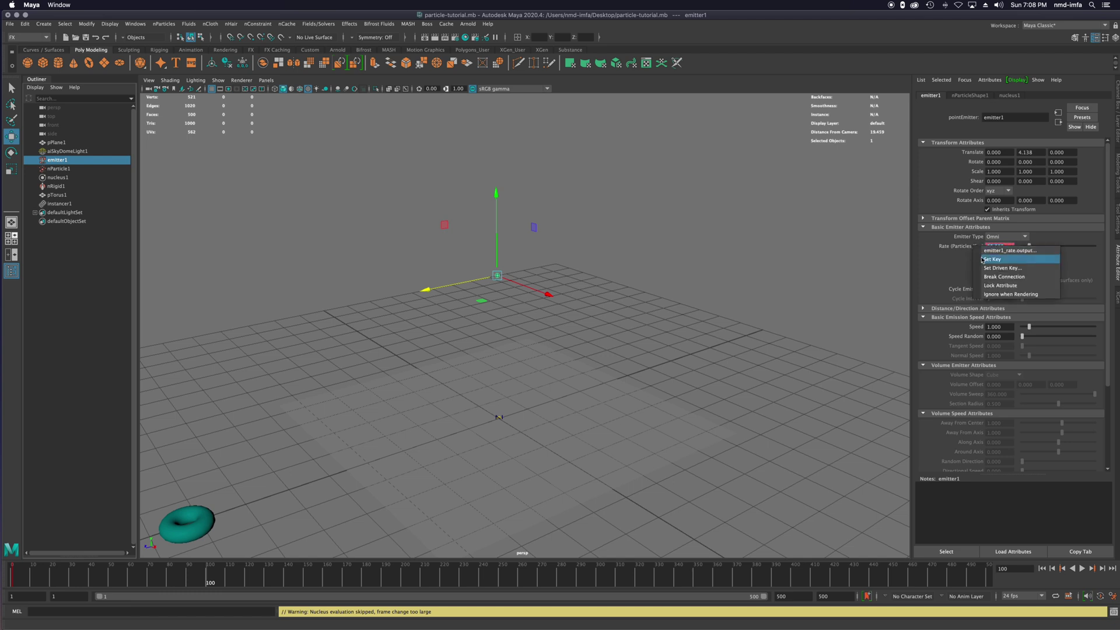
click(994, 257)
Play the simulation from the first frame to view the keyed emission rate, and stop it.
click(1041, 568)
click(1082, 568)
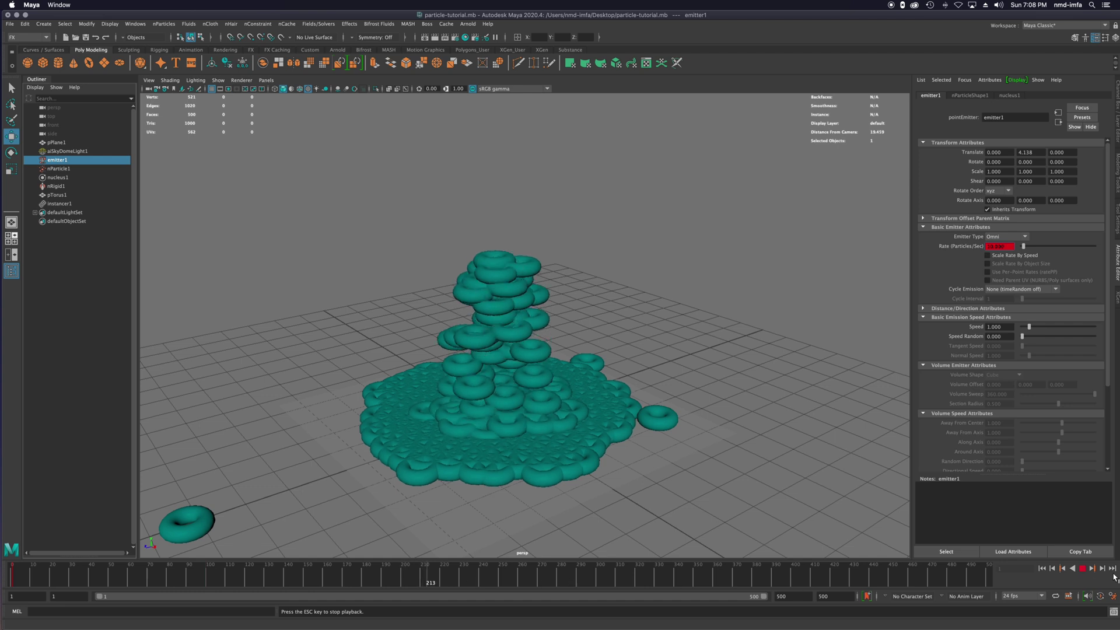
click(467, 576)
Set the emitter's Rate to 5 at frame 200 and key it.
drag(424, 581, 402, 582)
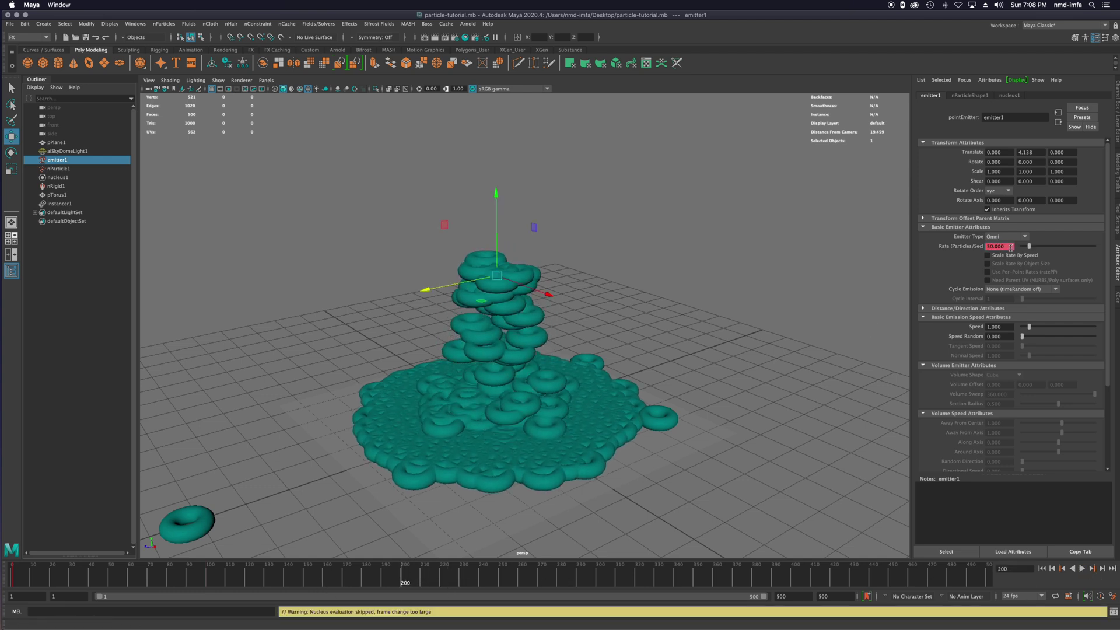
drag(1011, 247, 982, 246)
right_click(982, 249)
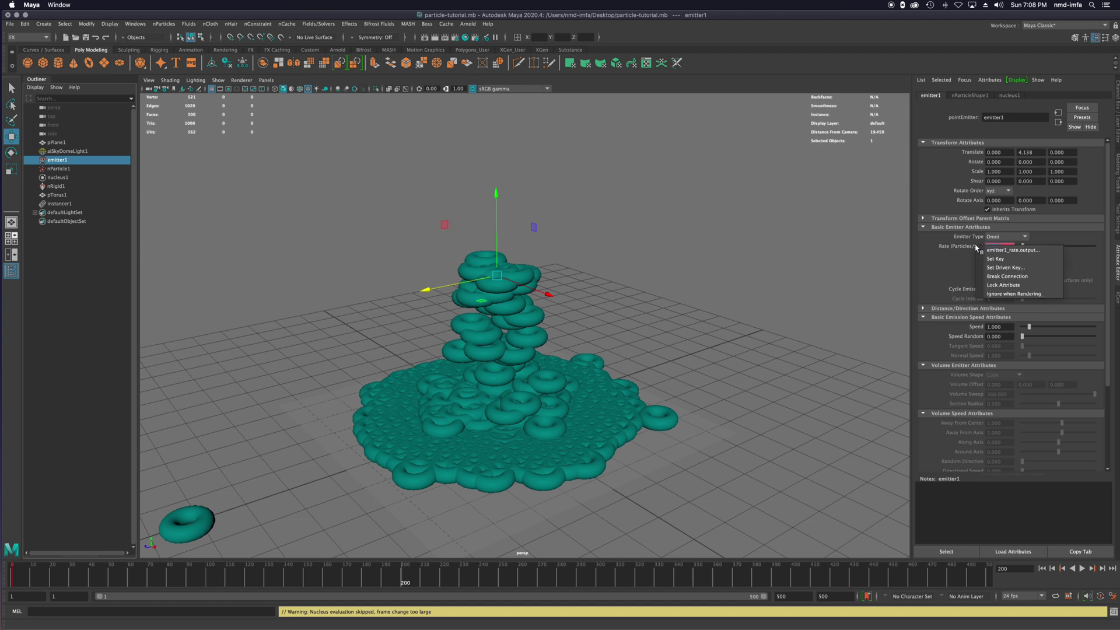
click(985, 260)
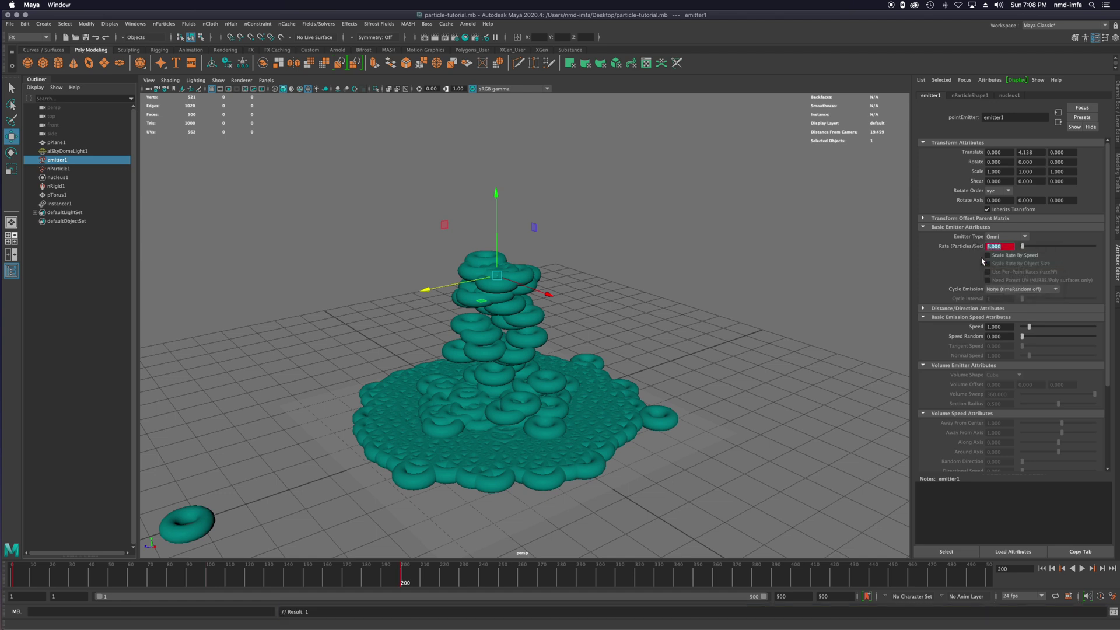
Switch to the Animation workspace to view the emitter's Rate curve in the Graph Editor, and return to frame 1.
click(1043, 27)
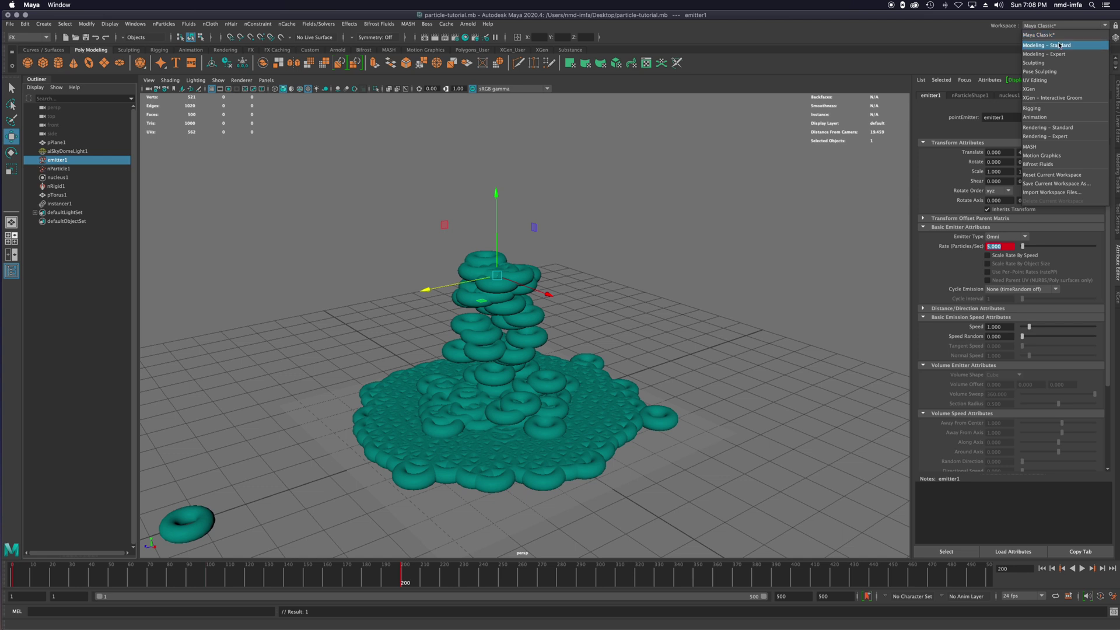
click(1060, 117)
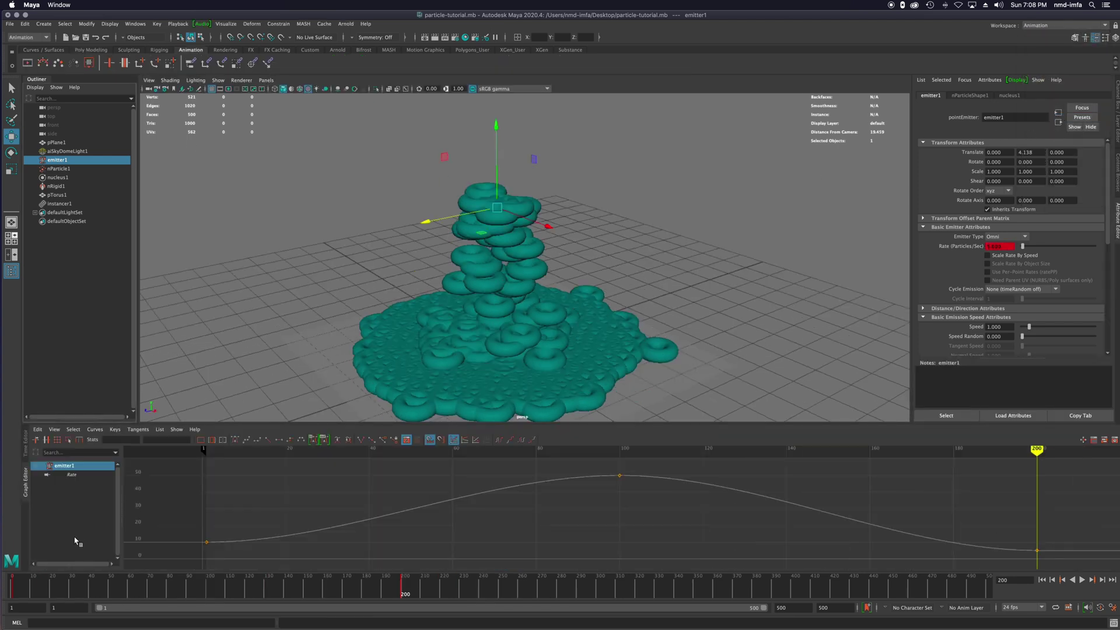
mouse_move(218, 453)
mouse_down()
mouse_move(255, 454)
mouse_move(155, 457)
mouse_move(215, 463)
mouse_up()
click(1041, 580)
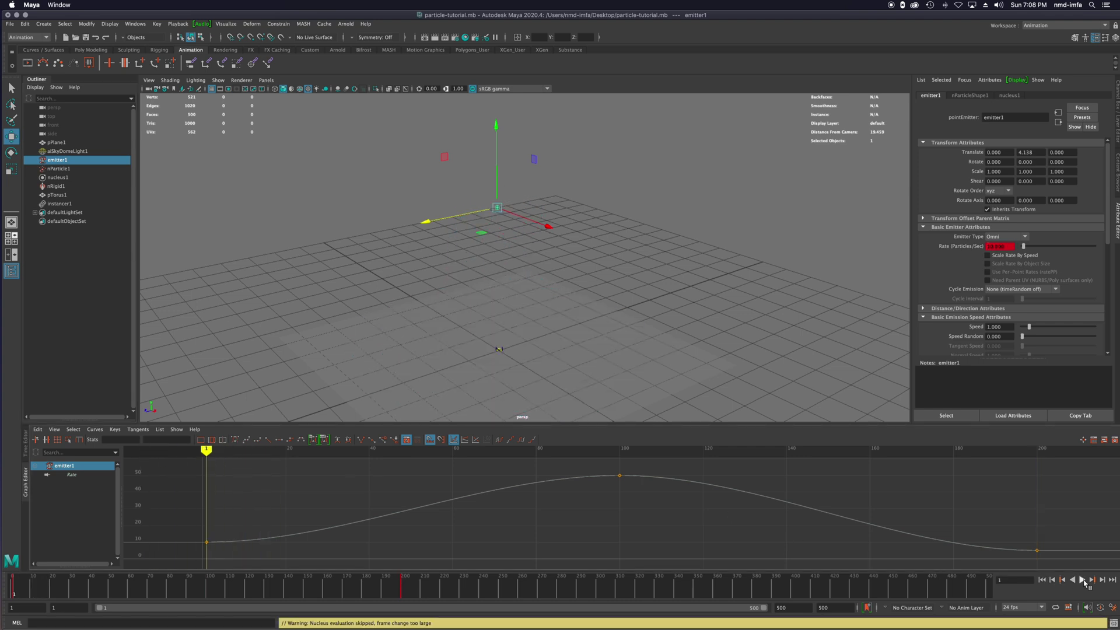
Play the simulation with the keyed emission rate, stop it, and save the scene.
click(1082, 581)
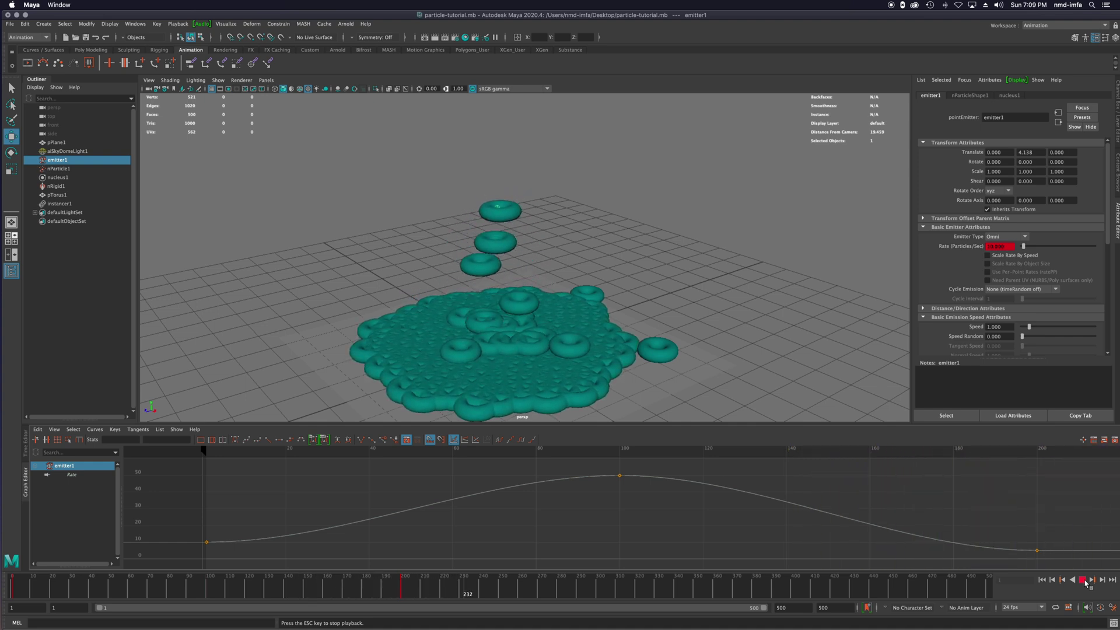
click(1083, 580)
key(super+s)
Select nParticle1 and replay the simulation from the first frame, stopping it once the tori have piled up.
click(62, 153)
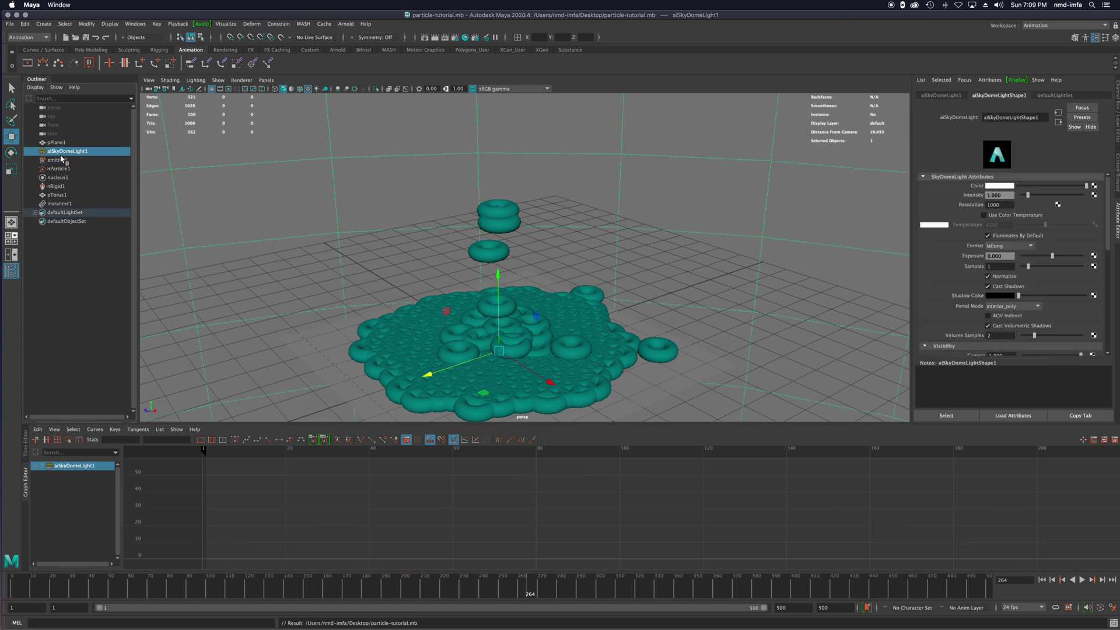
click(61, 169)
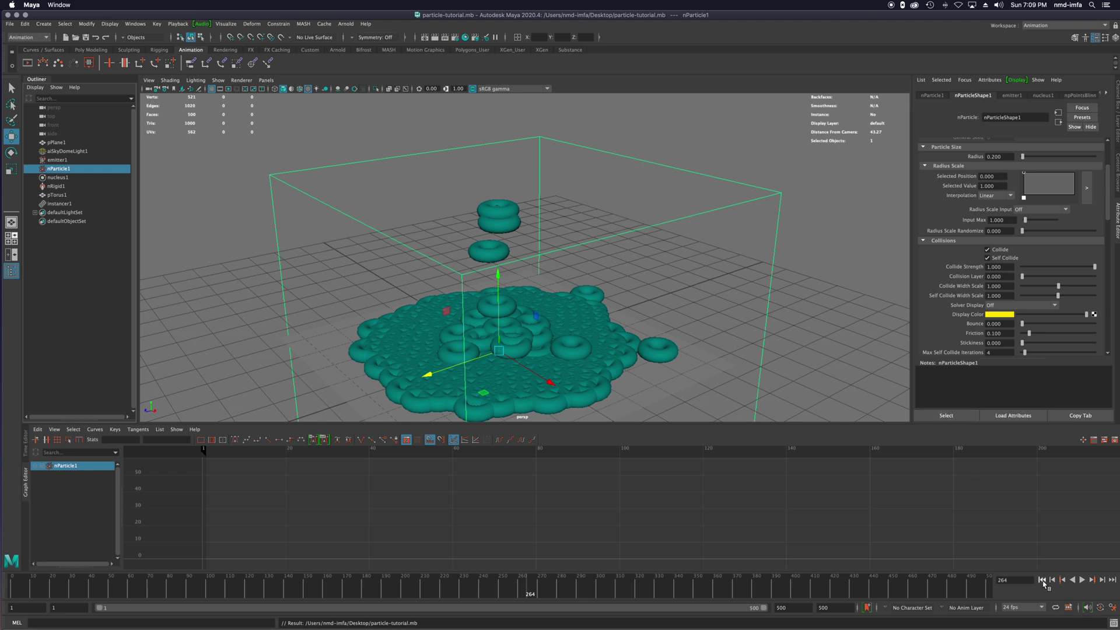
click(1041, 580)
click(1082, 580)
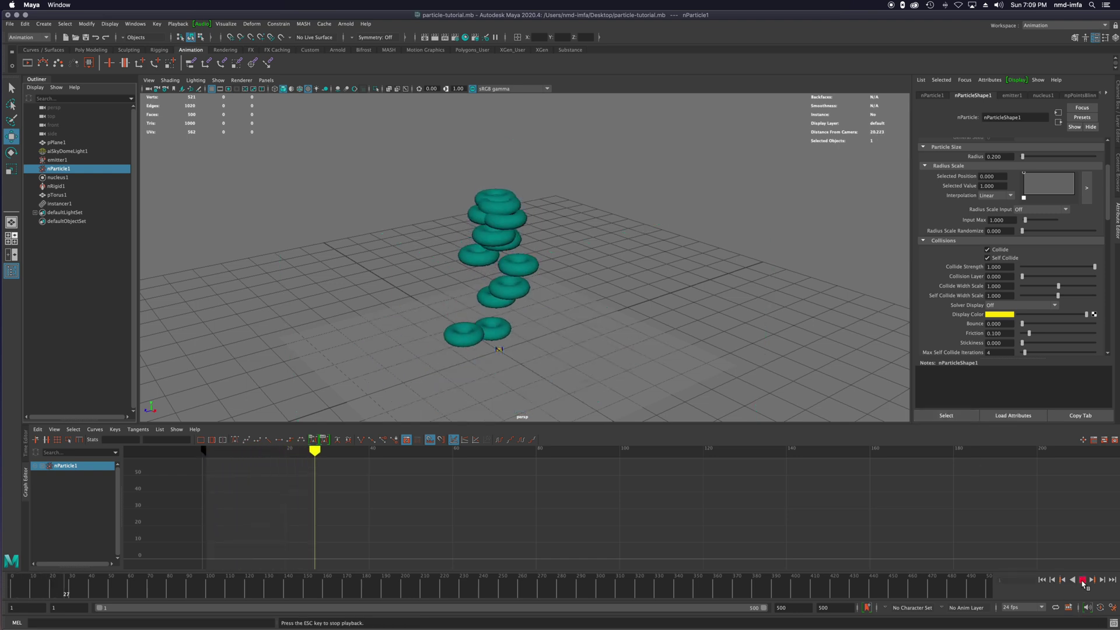
click(1082, 580)
click(1082, 580)
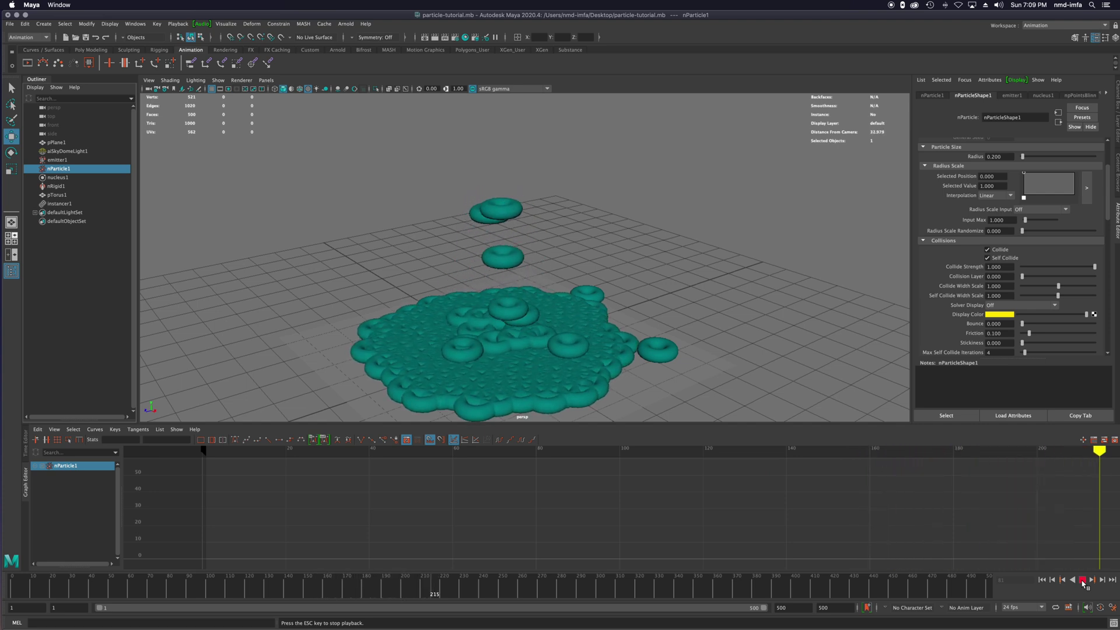
click(1081, 579)
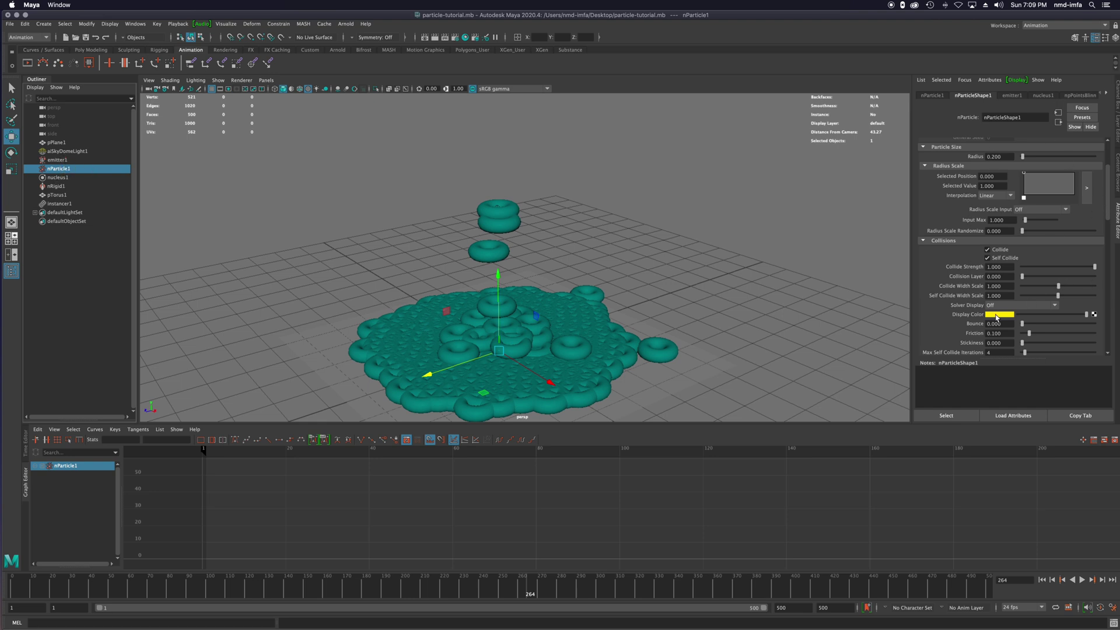
Key the nParticle shape's Bounce at 0 on frame 1.
scroll(1007, 306, down, 5)
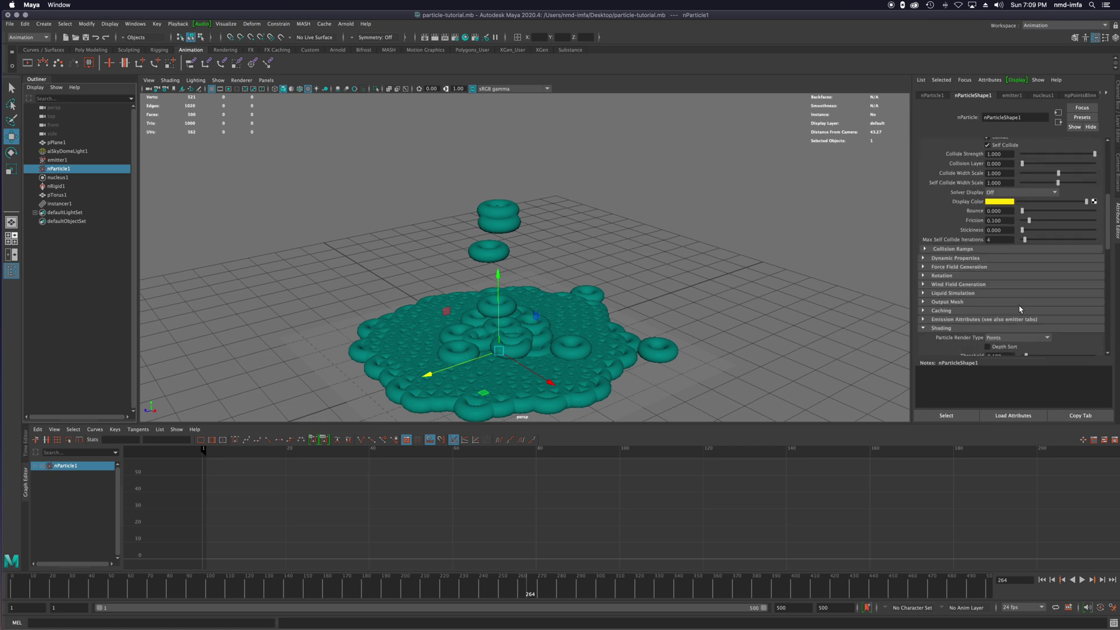
scroll(1019, 307, up, 2)
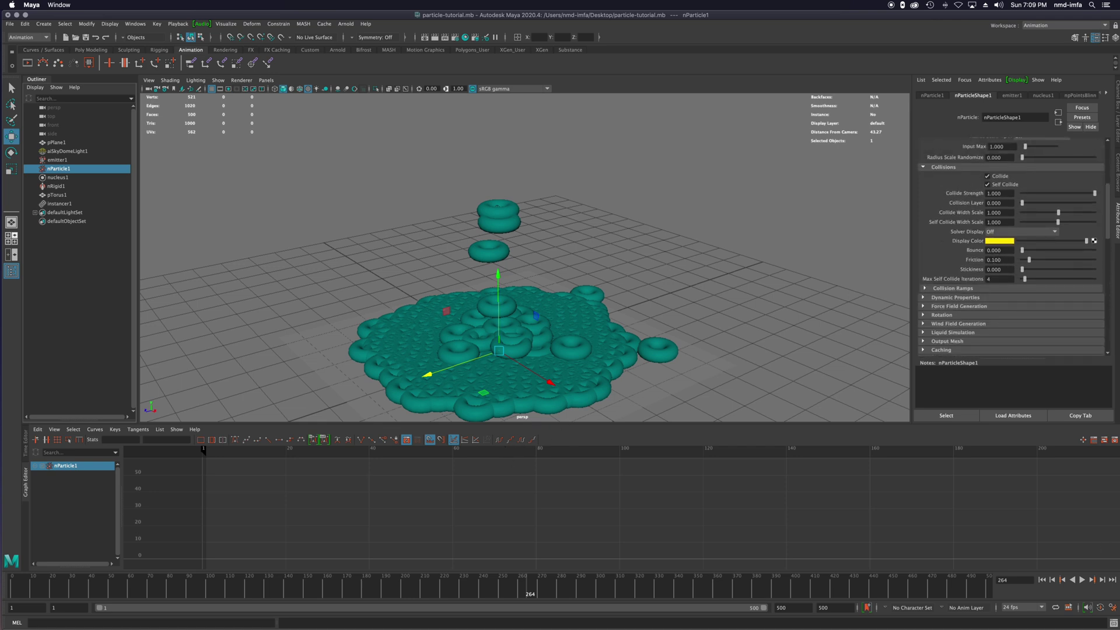
click(1041, 580)
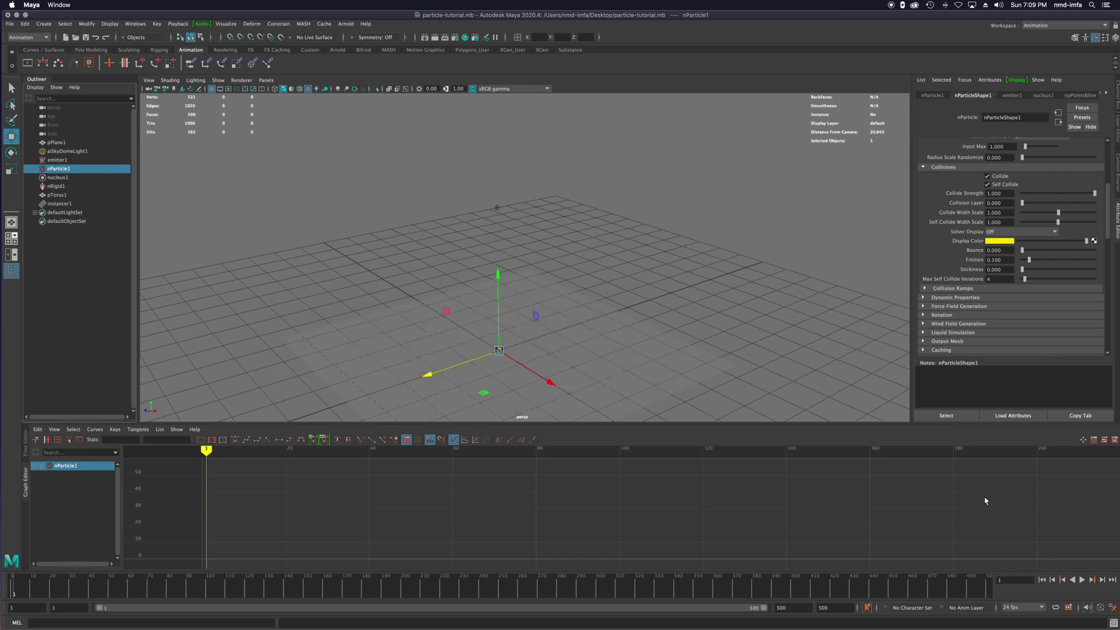
right_click(966, 252)
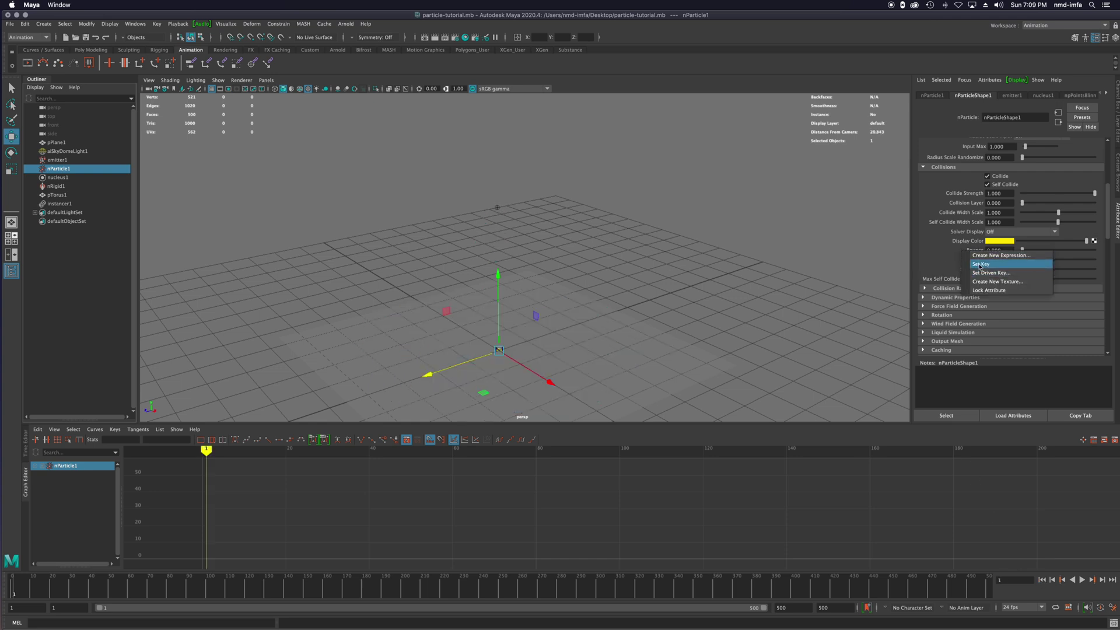
click(978, 264)
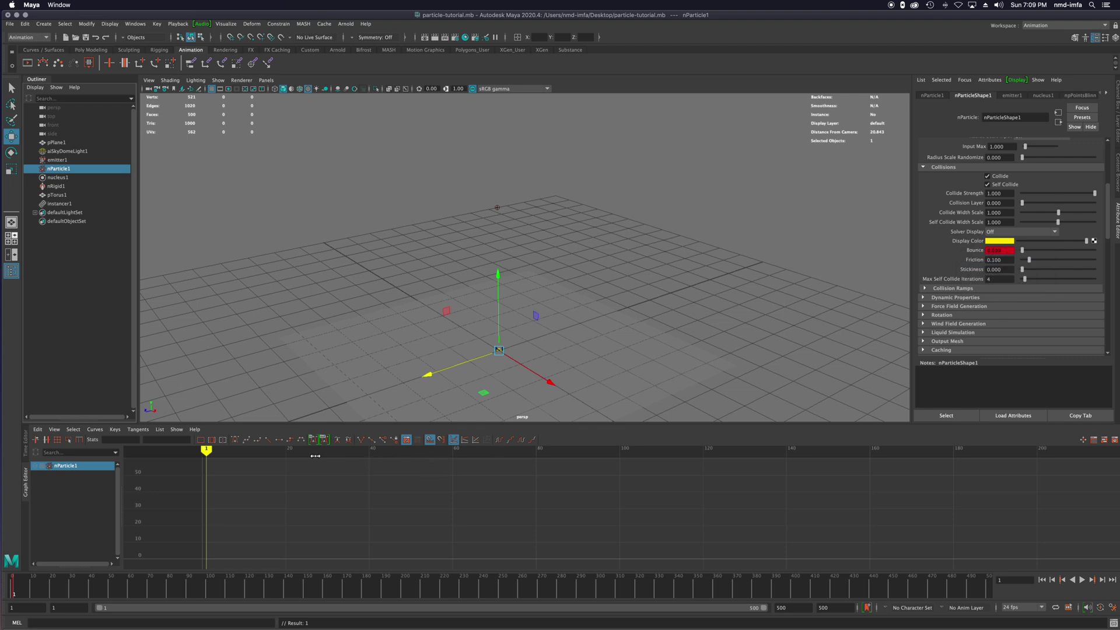
Set the nParticle shape's Bounce to 0.5 at frame 100 and key it.
drag(208, 451, 618, 461)
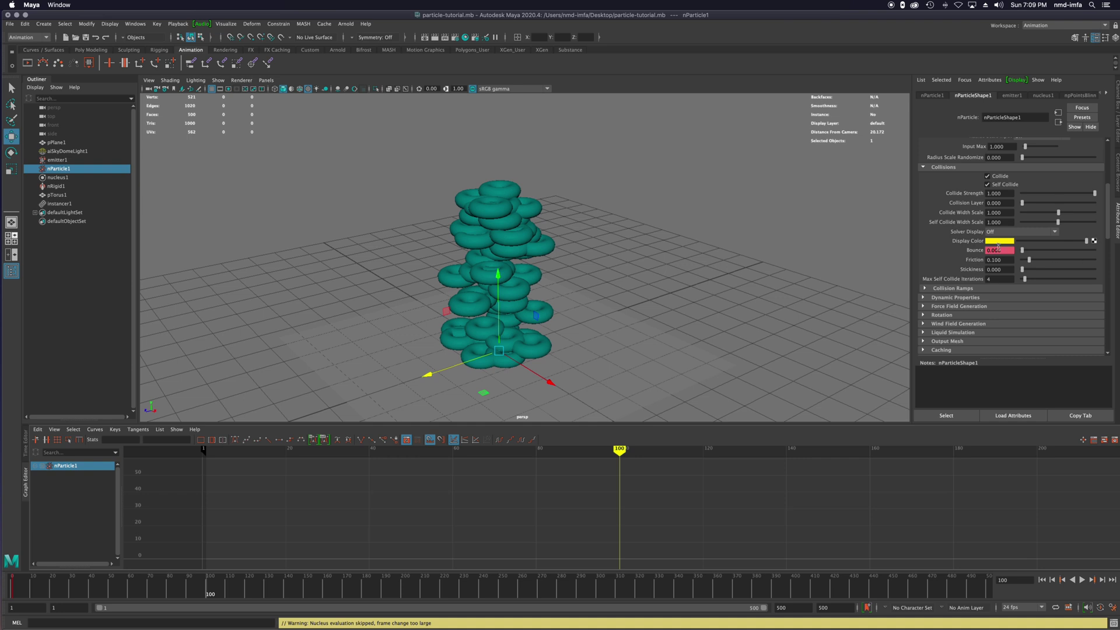
drag(1021, 250, 1036, 250)
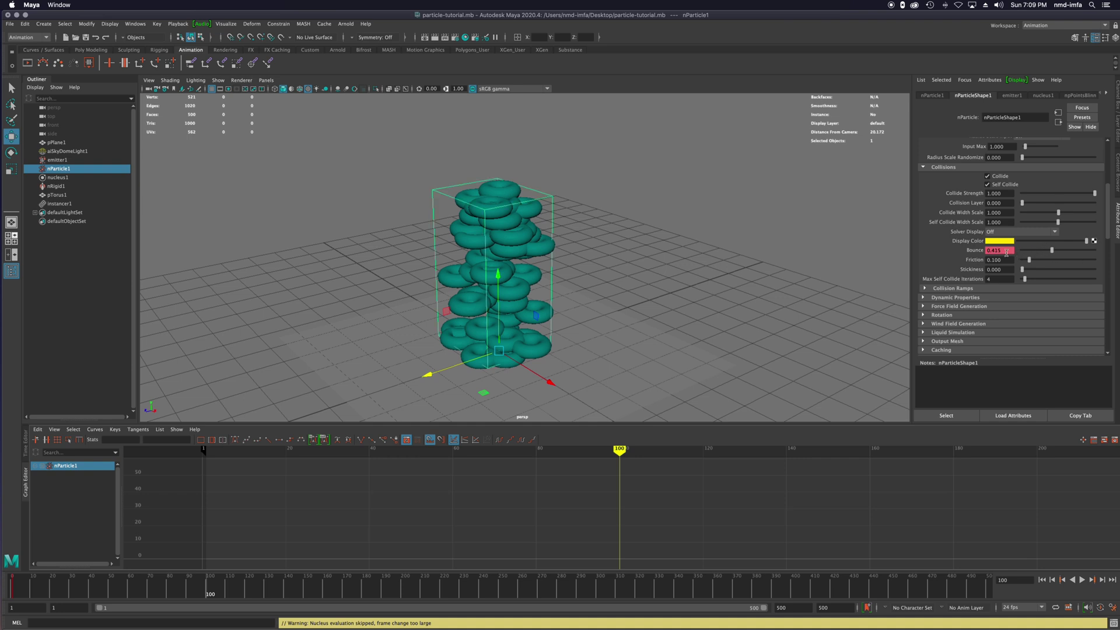
text(.5)
right_click(975, 254)
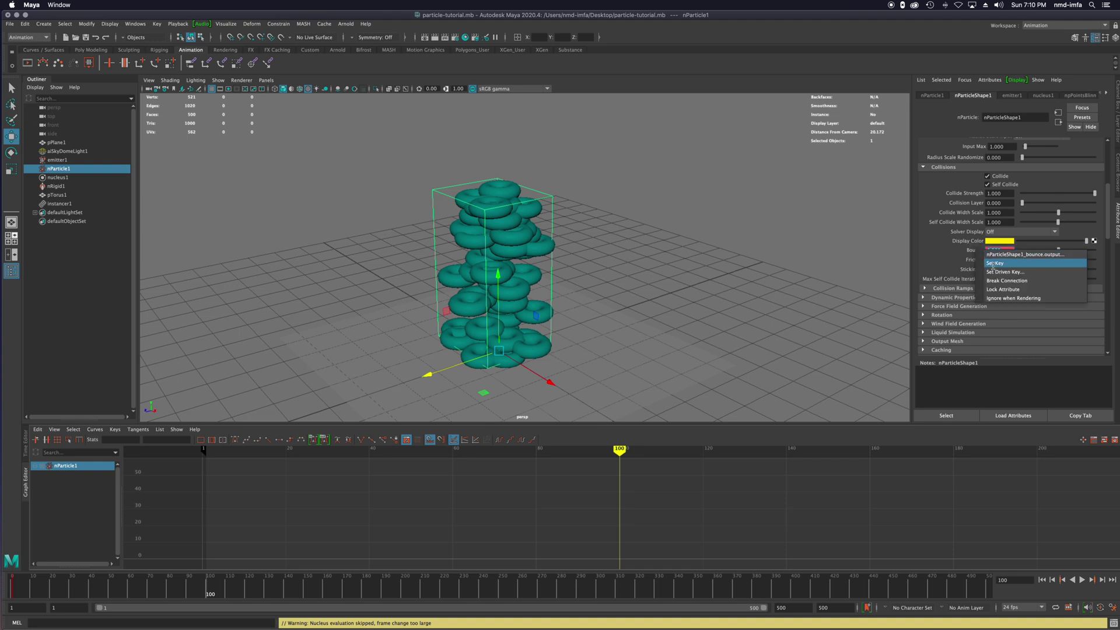
click(998, 261)
Play the simulation from the first frame to view the keyed Bounce, and stop it.
click(1042, 580)
click(1082, 580)
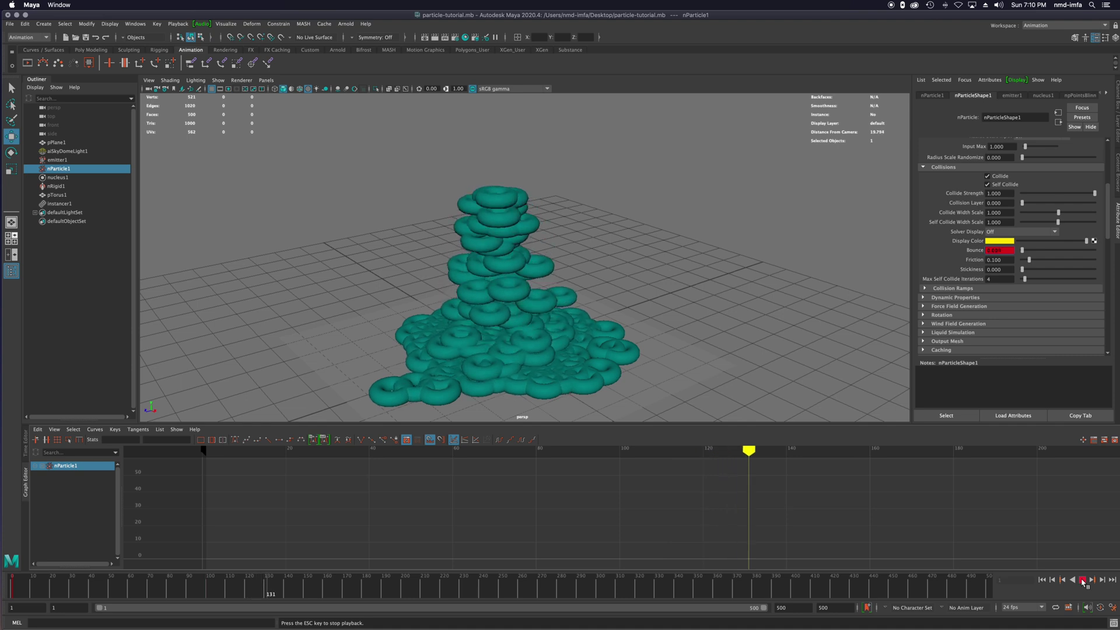
click(1082, 580)
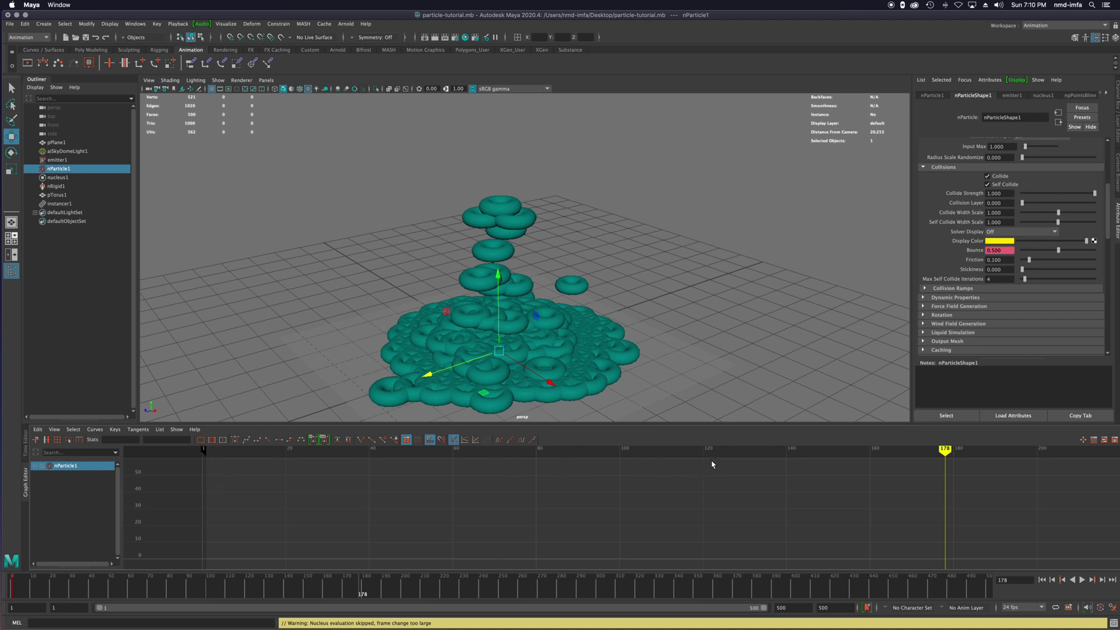
Set the nParticle shape's Bounce to 10 at frame 101 and key it.
drag(656, 450, 622, 450)
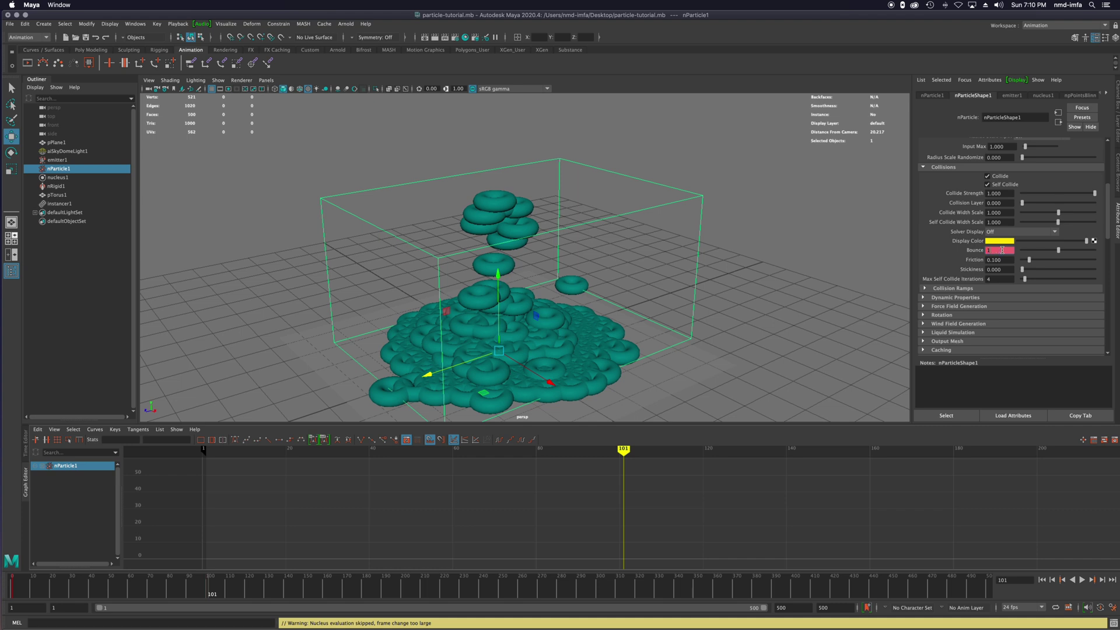
right_click(972, 250)
click(982, 262)
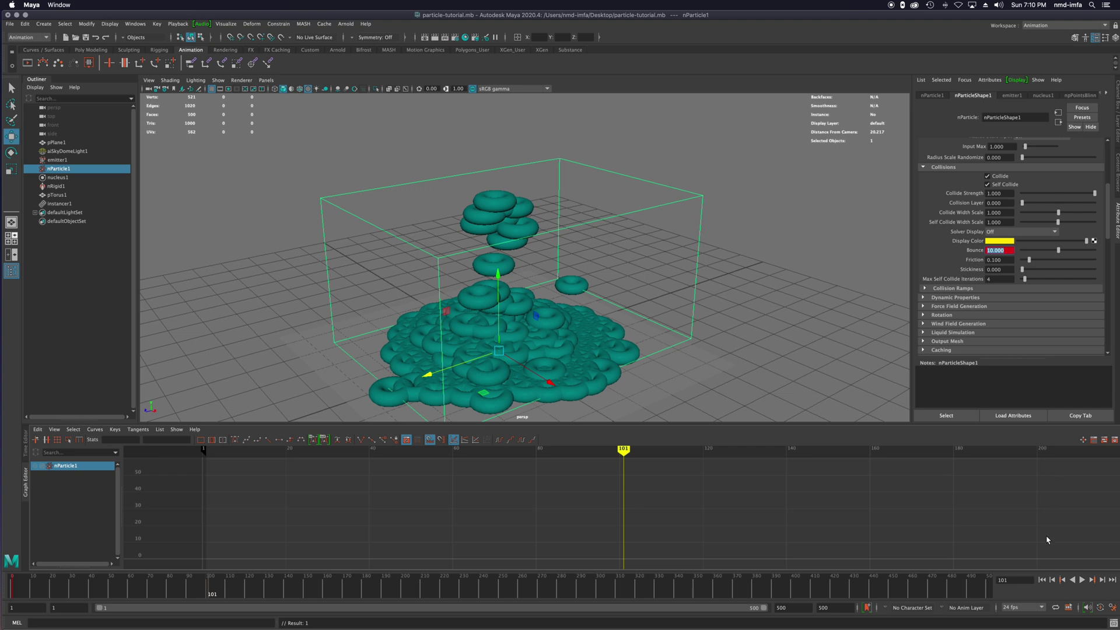
Replay the simulation from the first frame to view the effect of the Bounce of 10.
click(1040, 580)
click(1082, 581)
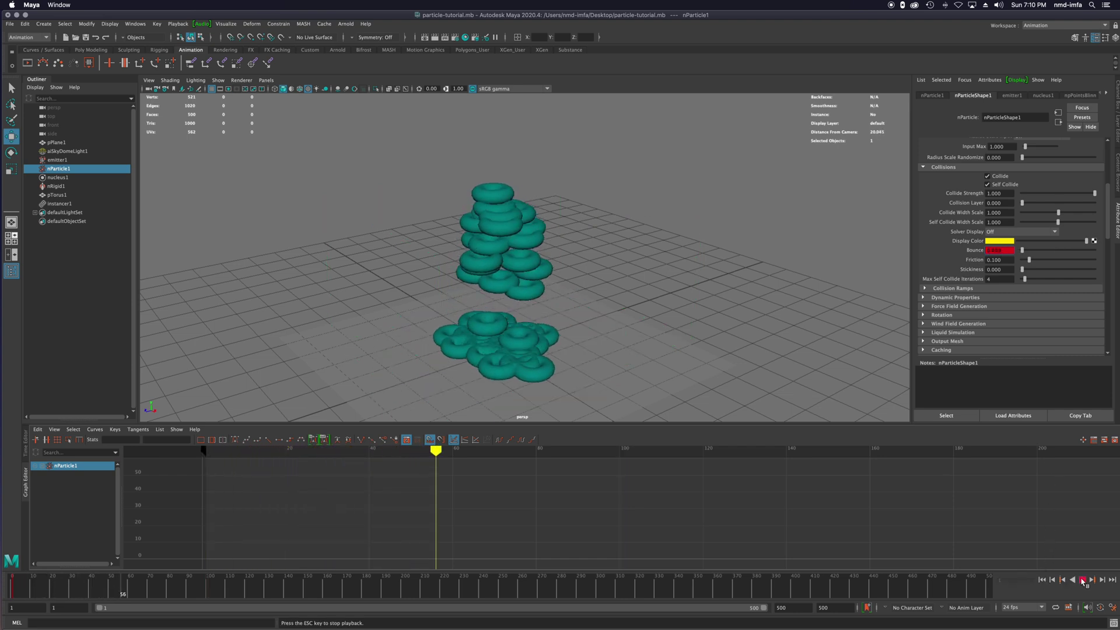
right_click(1082, 582)
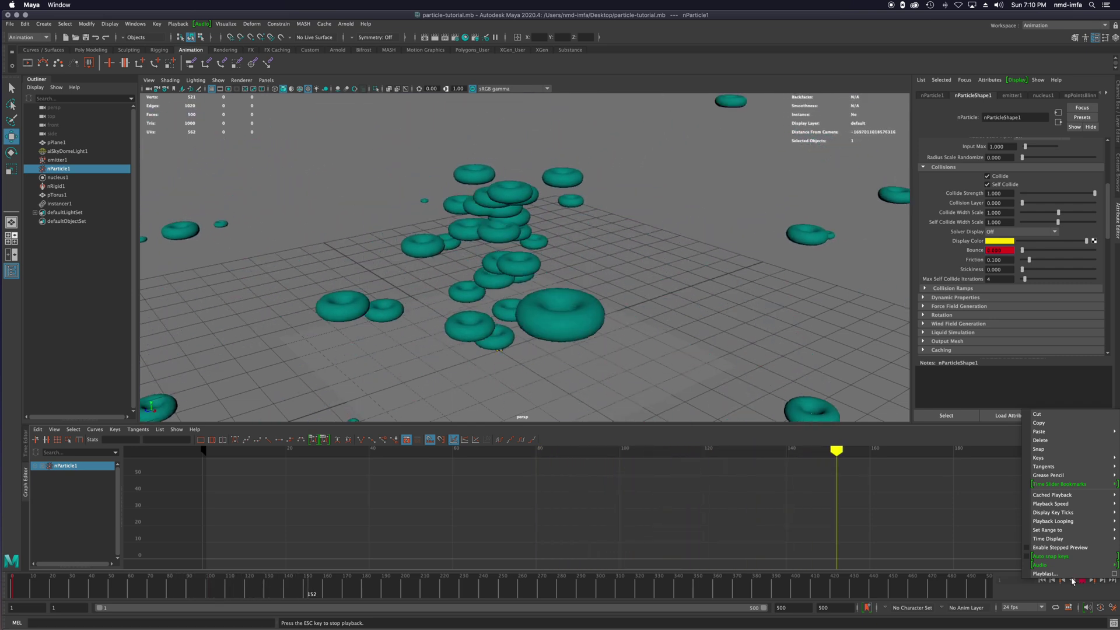
click(1068, 423)
Set the nParticle shape's Bounce to 1.5 at frame 100 and key it.
drag(175, 586, 210, 592)
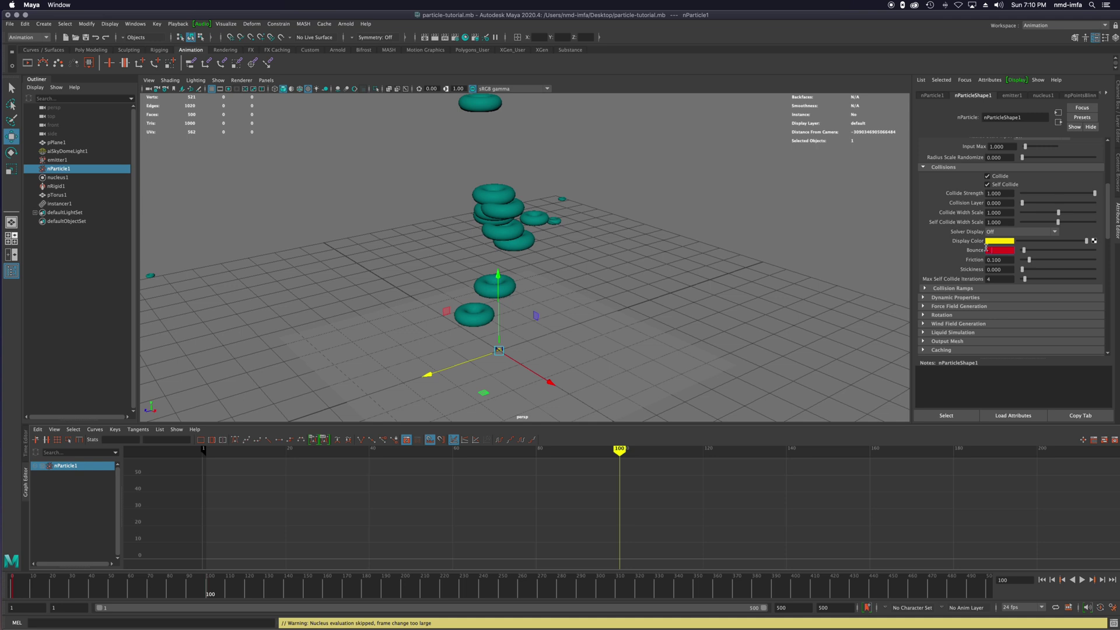
text(1.5)
key(Return)
right_click(985, 251)
click(991, 263)
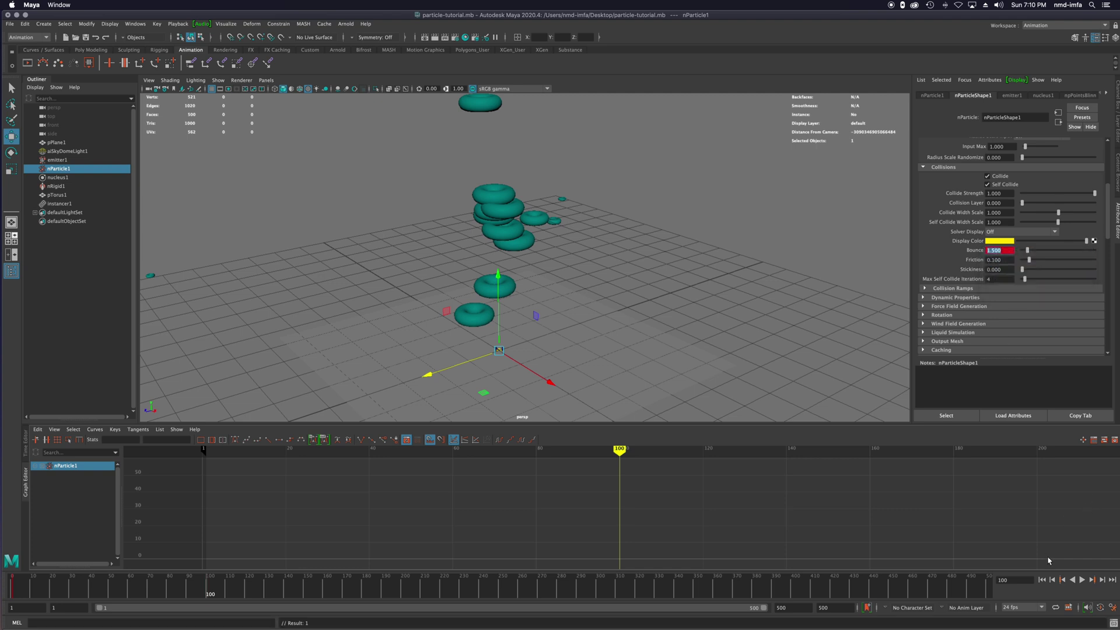
Play the simulation from the first frame with the revised Bounce key, stop it, and return to frame 1.
click(1044, 580)
click(1082, 580)
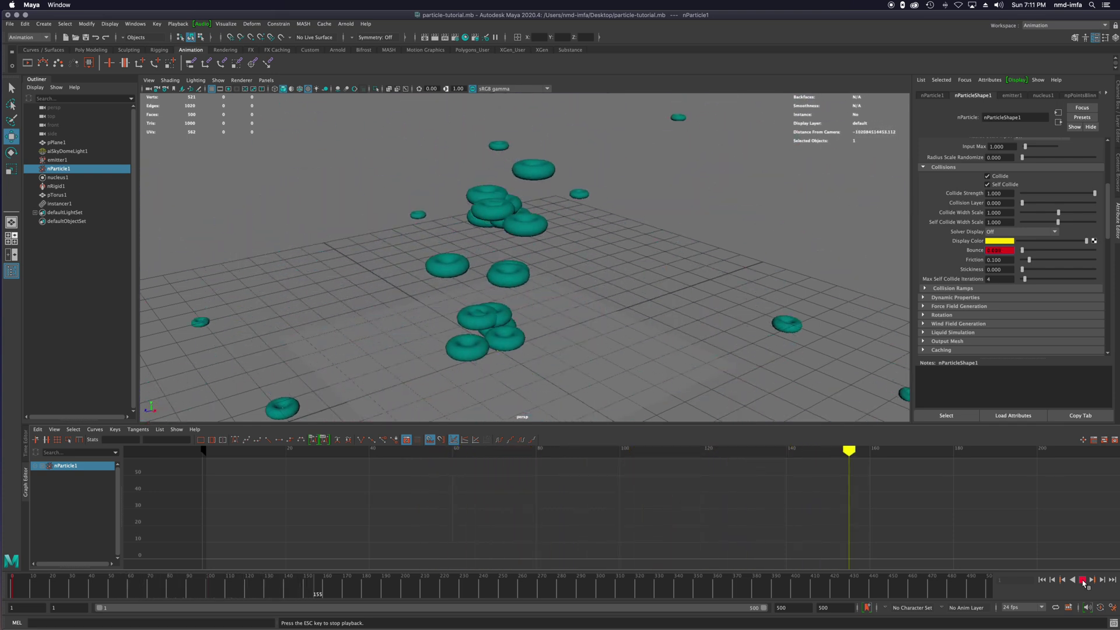
click(1082, 580)
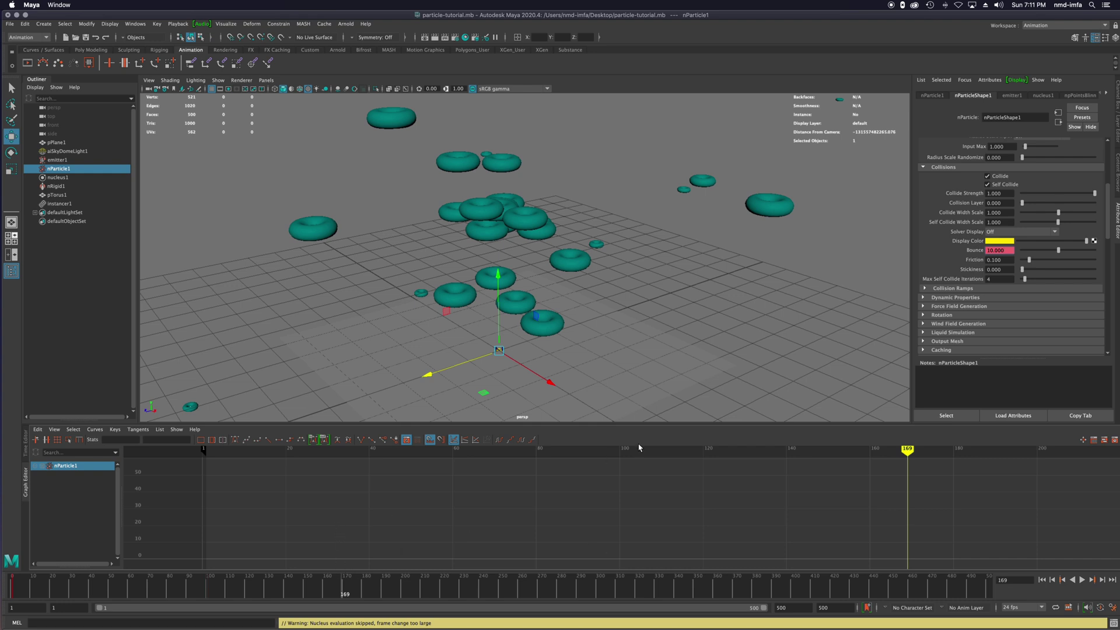
click(1042, 580)
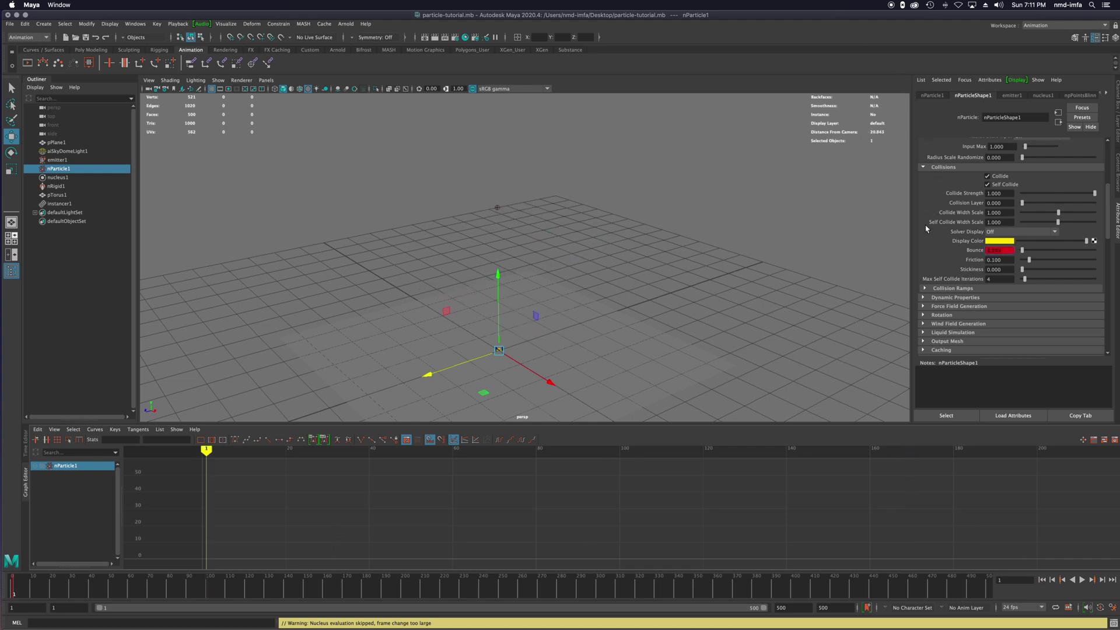
Look through the nParticle shape's shading attributes and show its Bounce curve in the Graph Editor.
scroll(949, 341, down, 5)
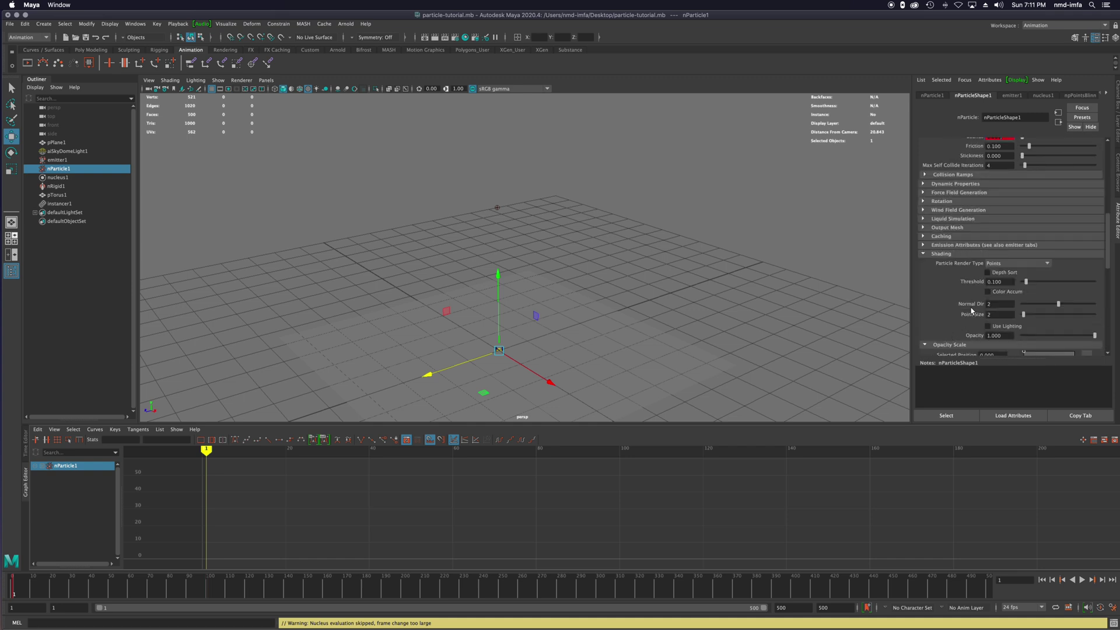
scroll(974, 307, down, 8)
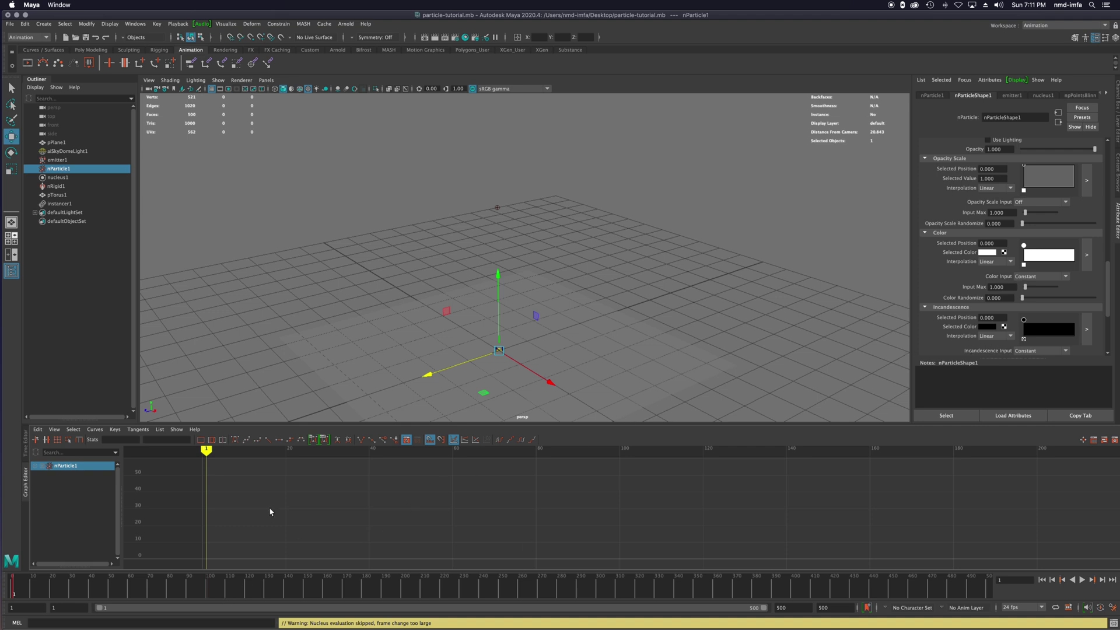
click(42, 466)
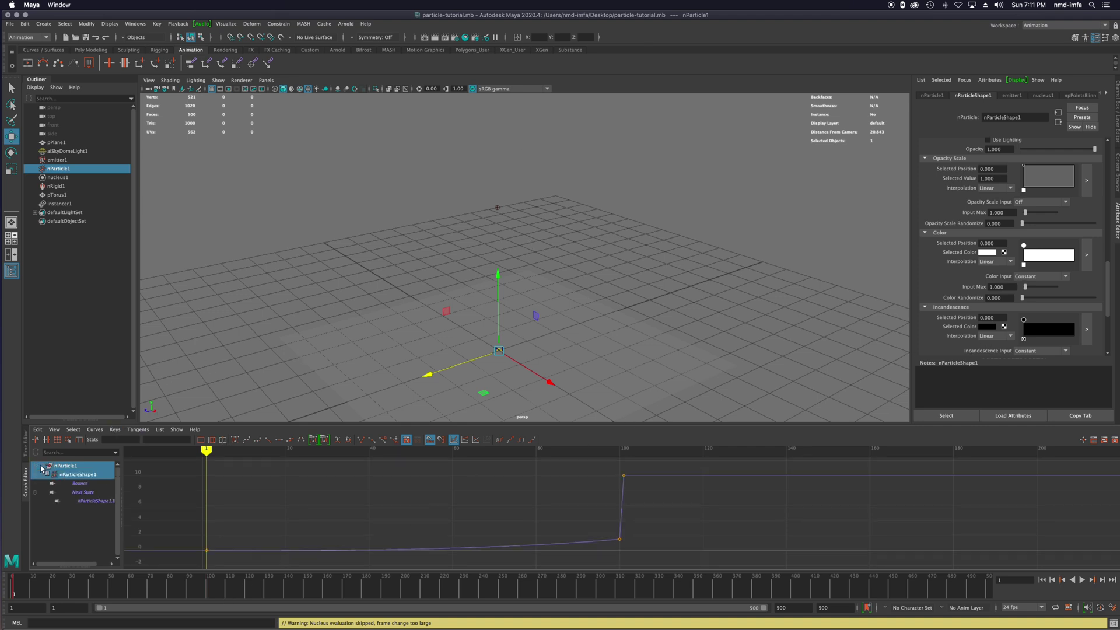
click(80, 483)
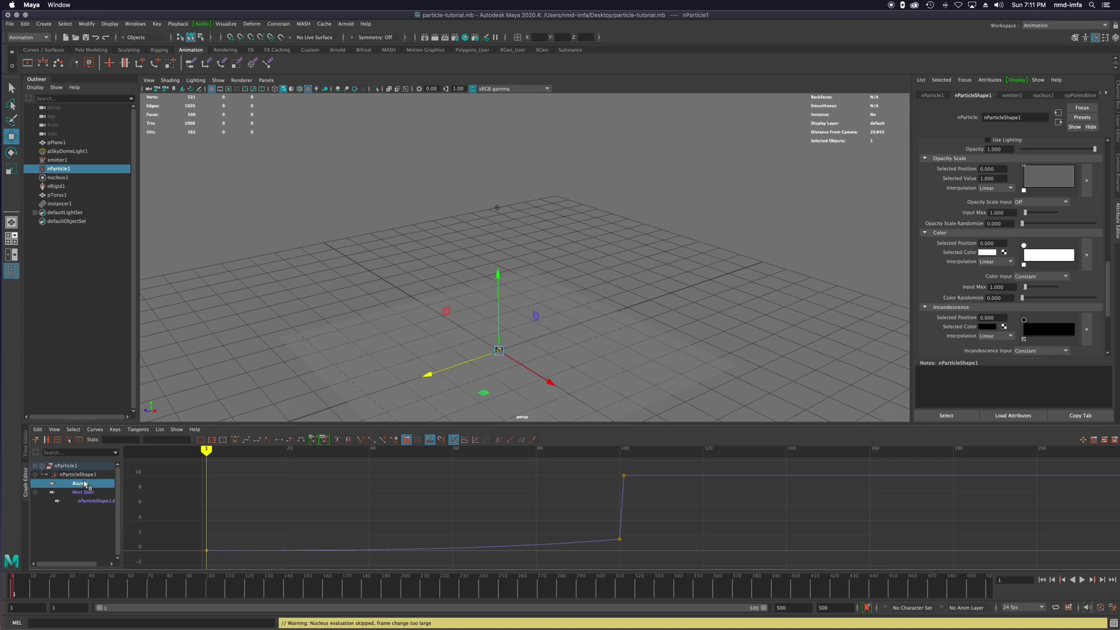
Reshape the Bounce curve by moving the frame 101 key to about frame 135 and the frame 100 key to frame 52 at 2.492.
click(619, 540)
drag(635, 474, 769, 474)
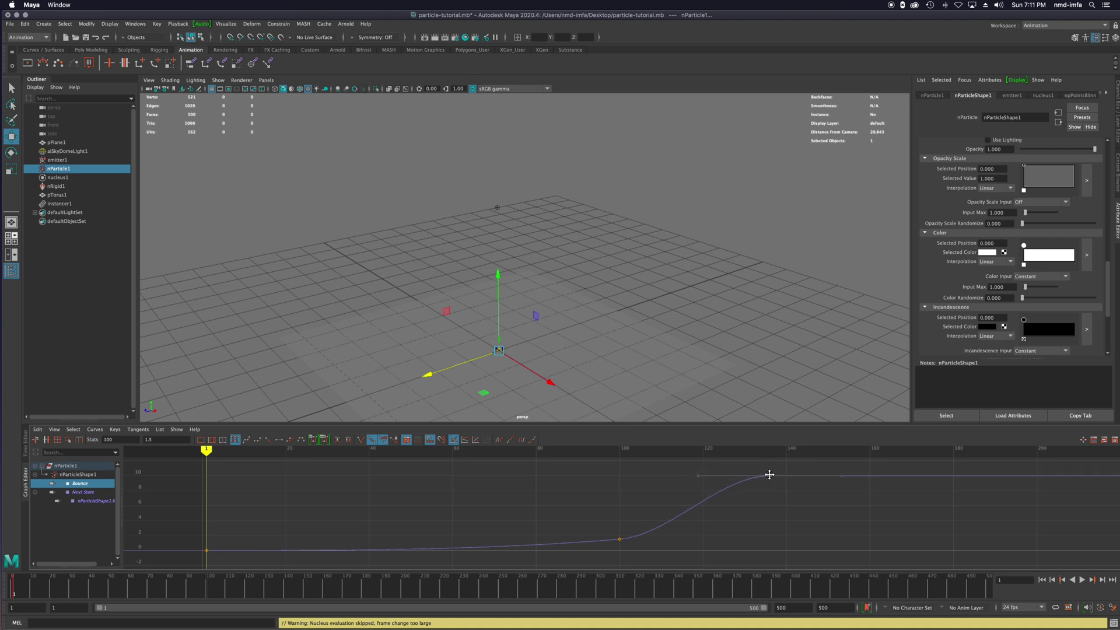
drag(611, 538, 419, 531)
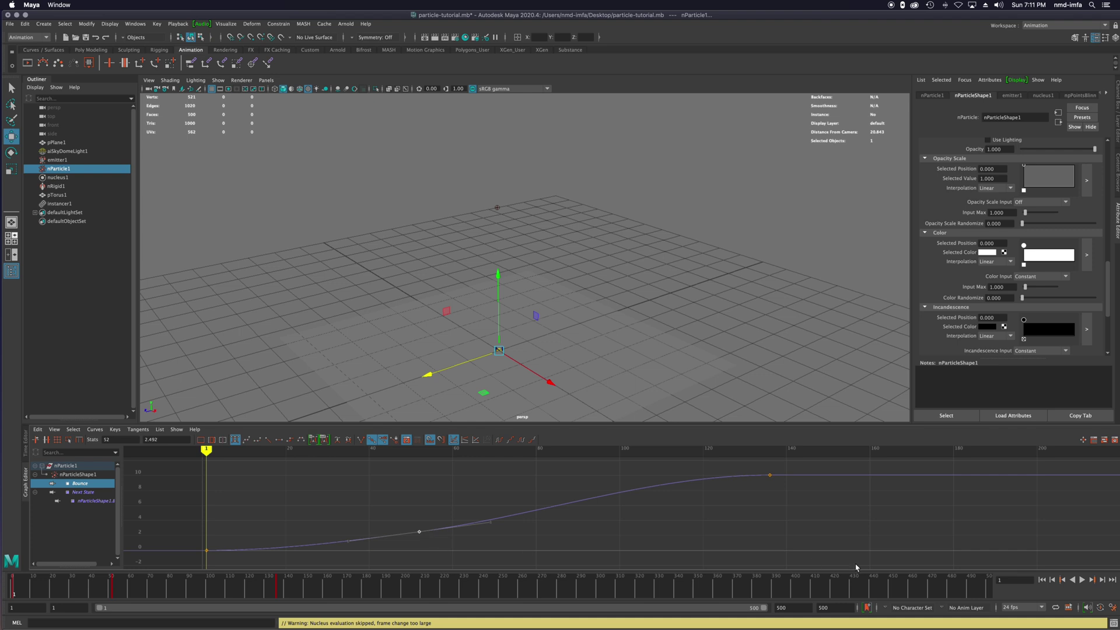
Play the simulation to view the reshaped Bounce animation, stop it, and view the Next State entries in the Graph Editor.
click(1081, 580)
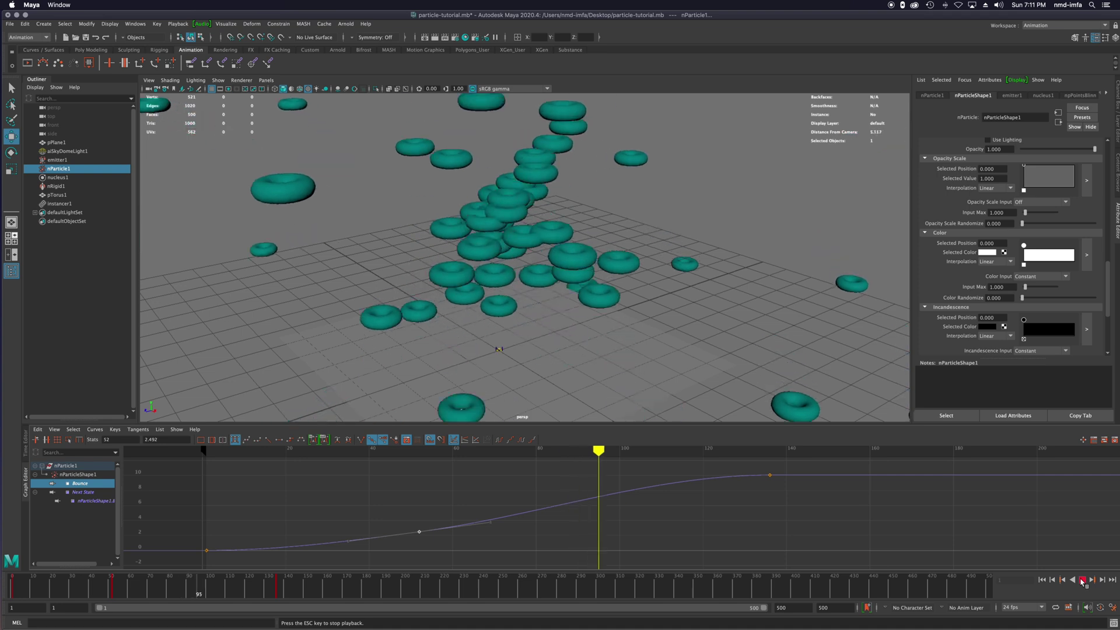
click(1079, 580)
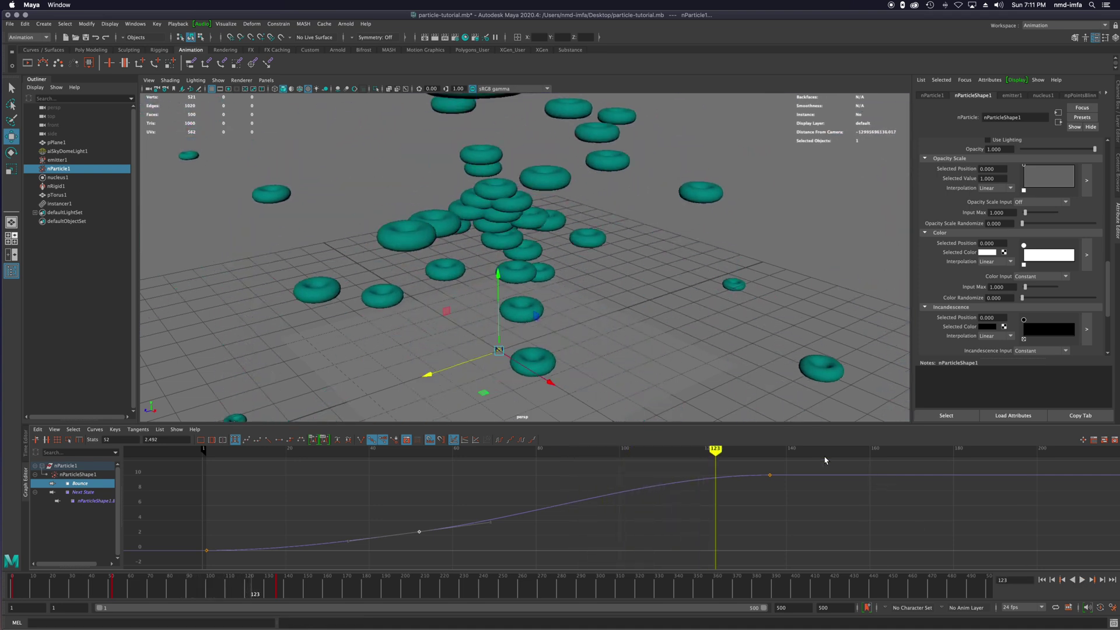
click(80, 493)
click(89, 501)
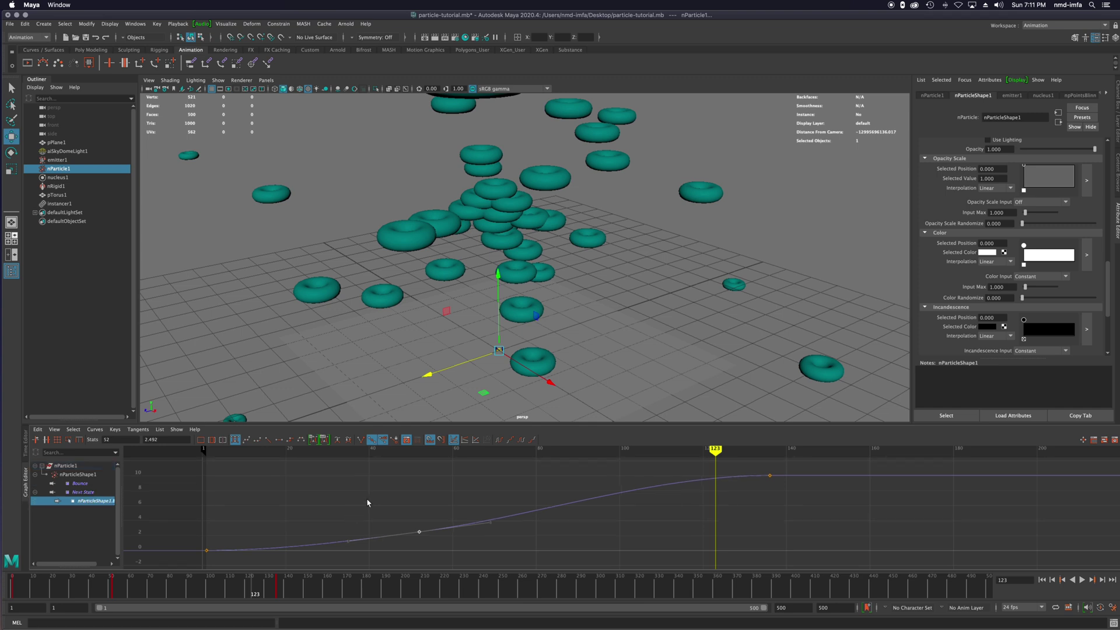
Save the scene and return to frame 1.
key(super+s)
drag(349, 449, 205, 450)
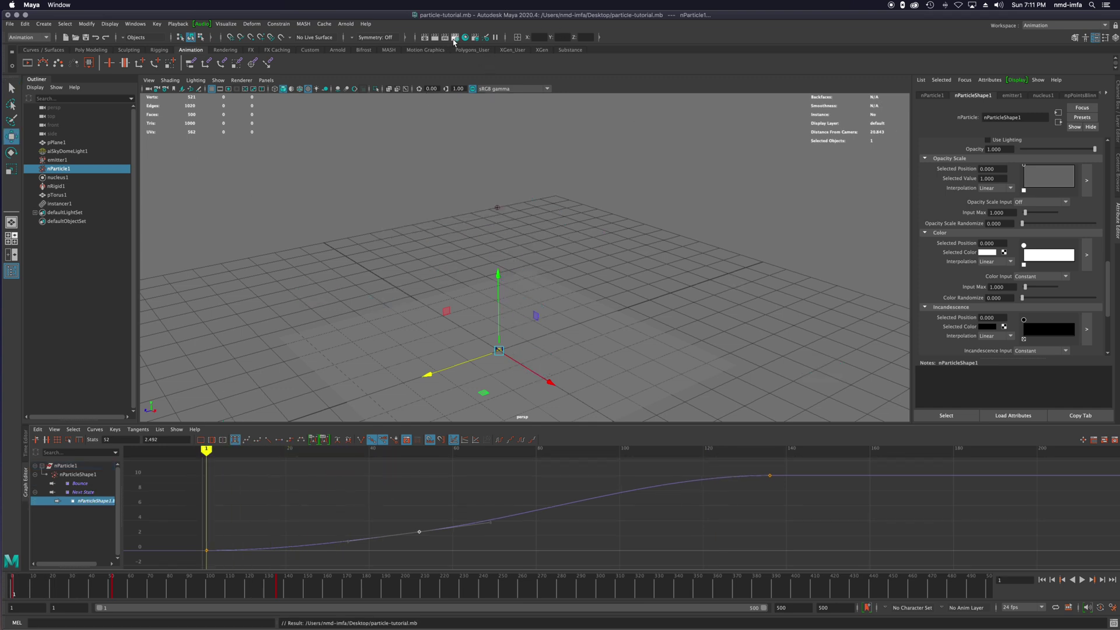
Configure the render output as a jpeg image sequence using the name.#.ext naming format with end frame 100.
click(455, 38)
click(455, 178)
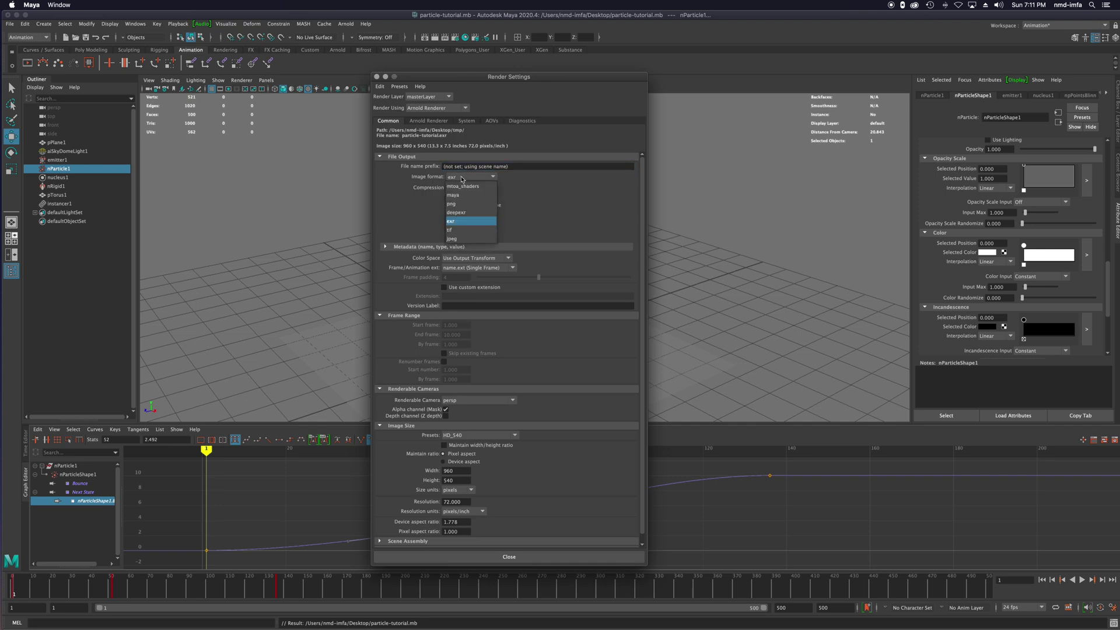
click(453, 238)
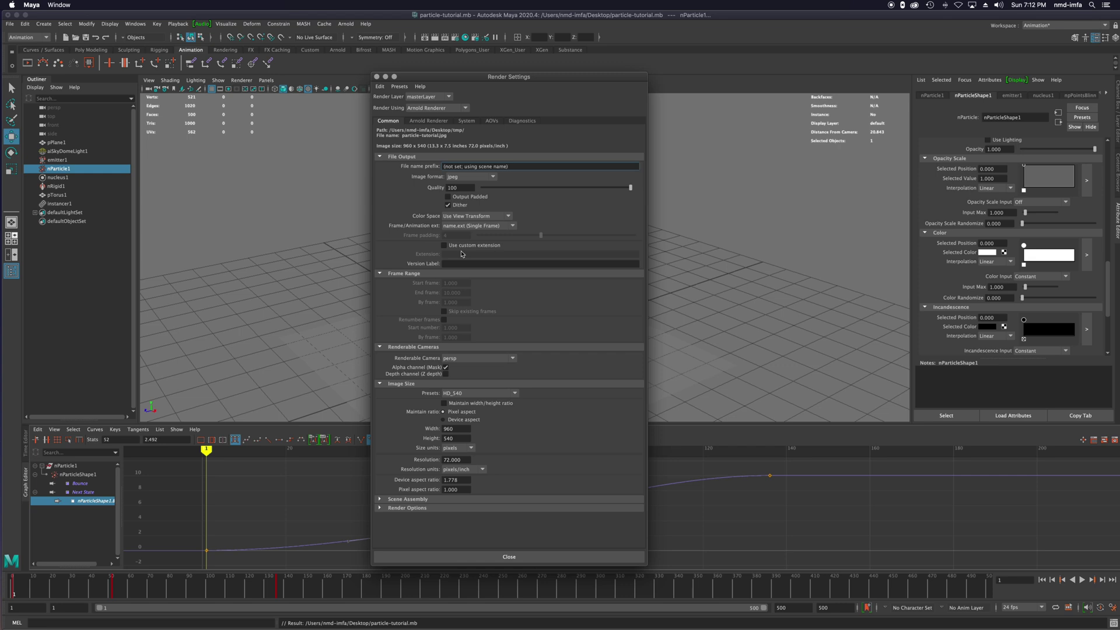
click(476, 228)
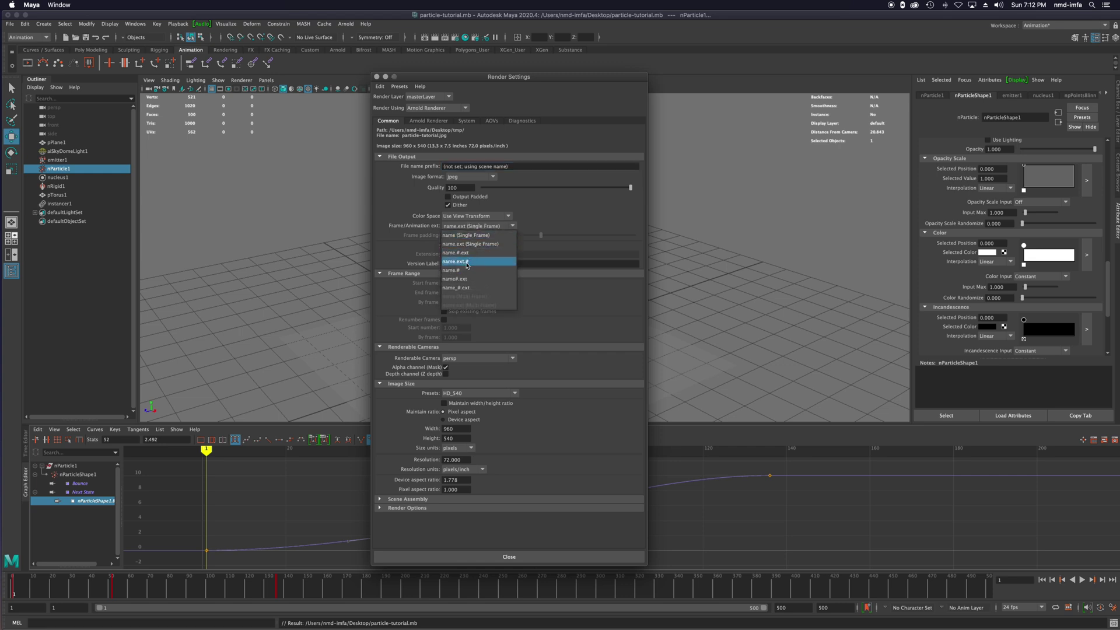
click(467, 253)
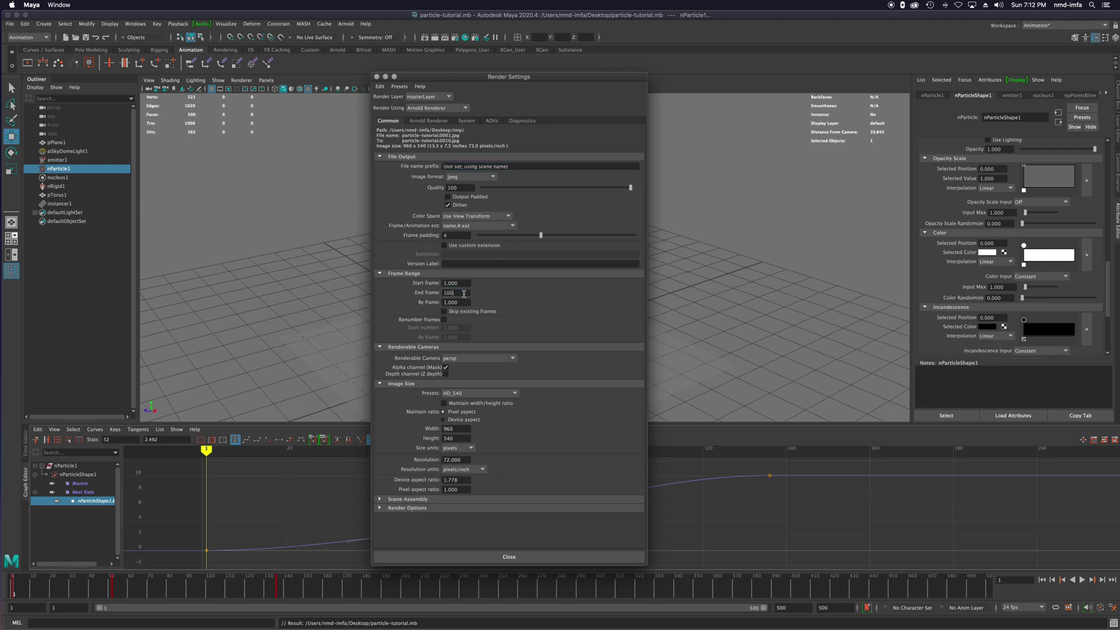
Set the render image size to the HD_1080 preset and close the render settings.
click(478, 393)
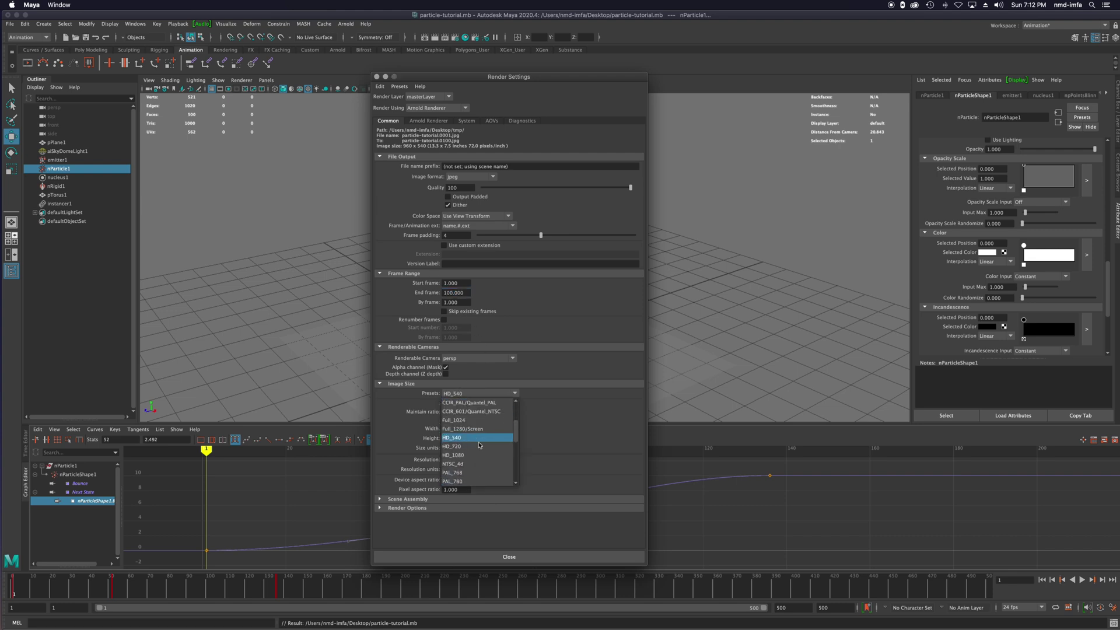
scroll(481, 443, down, 1)
scroll(482, 443, down, 4)
scroll(499, 471, up, 4)
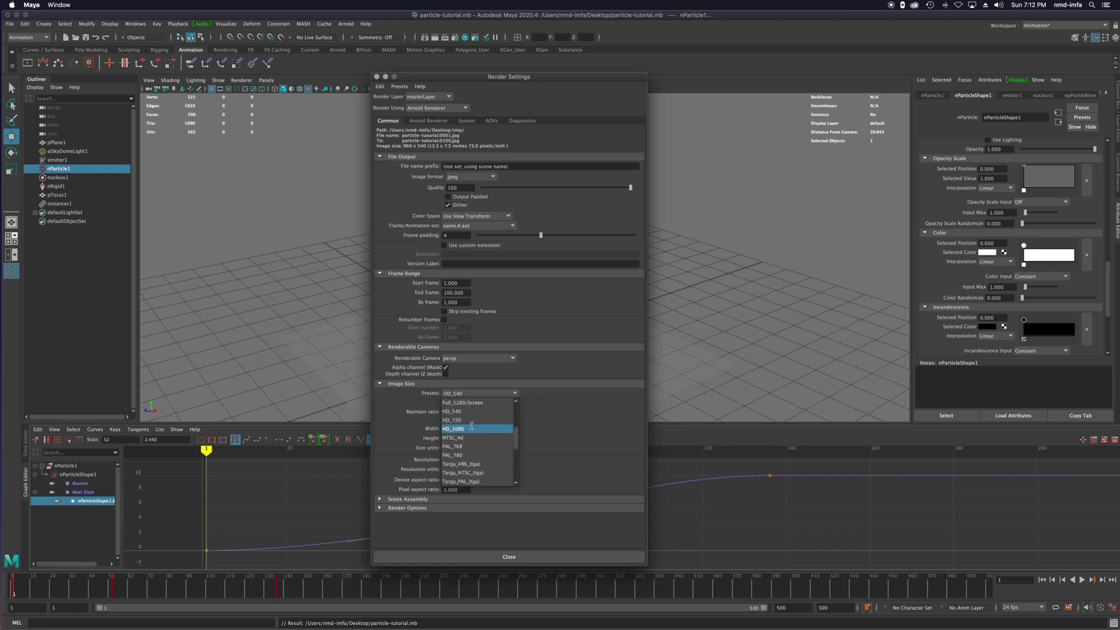
click(471, 428)
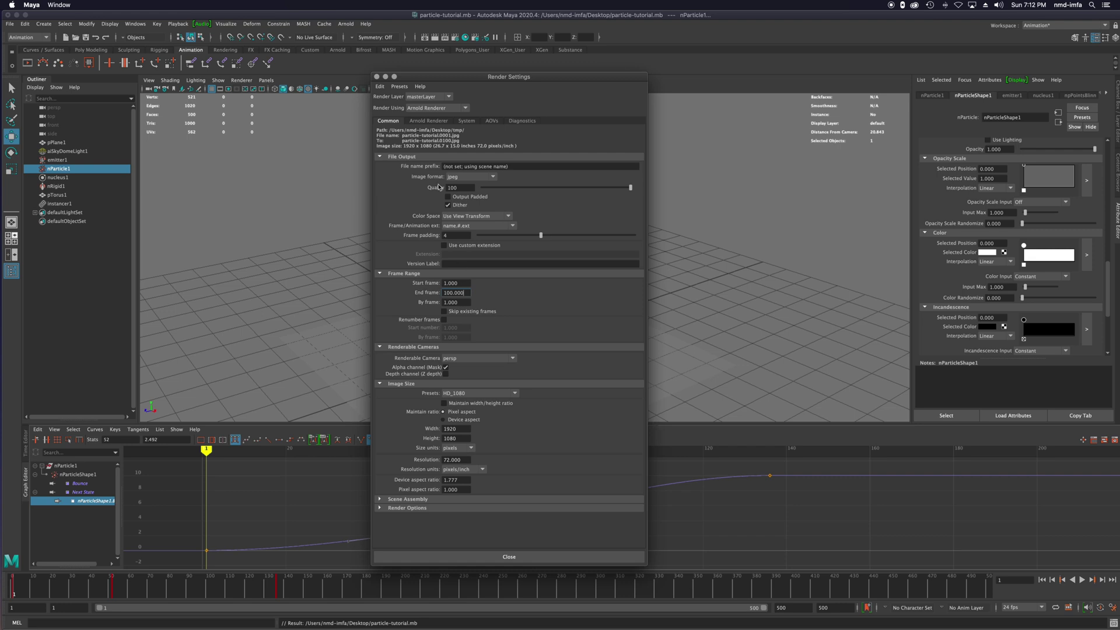
click(377, 77)
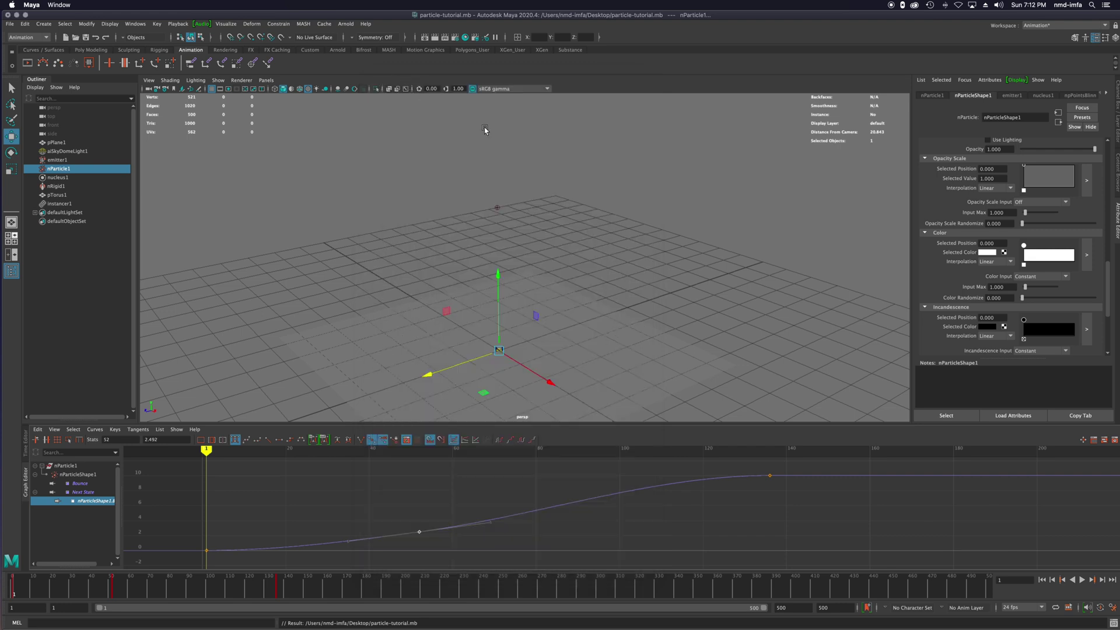
Show the Render View and start rendering the animation as a frame sequence.
click(423, 37)
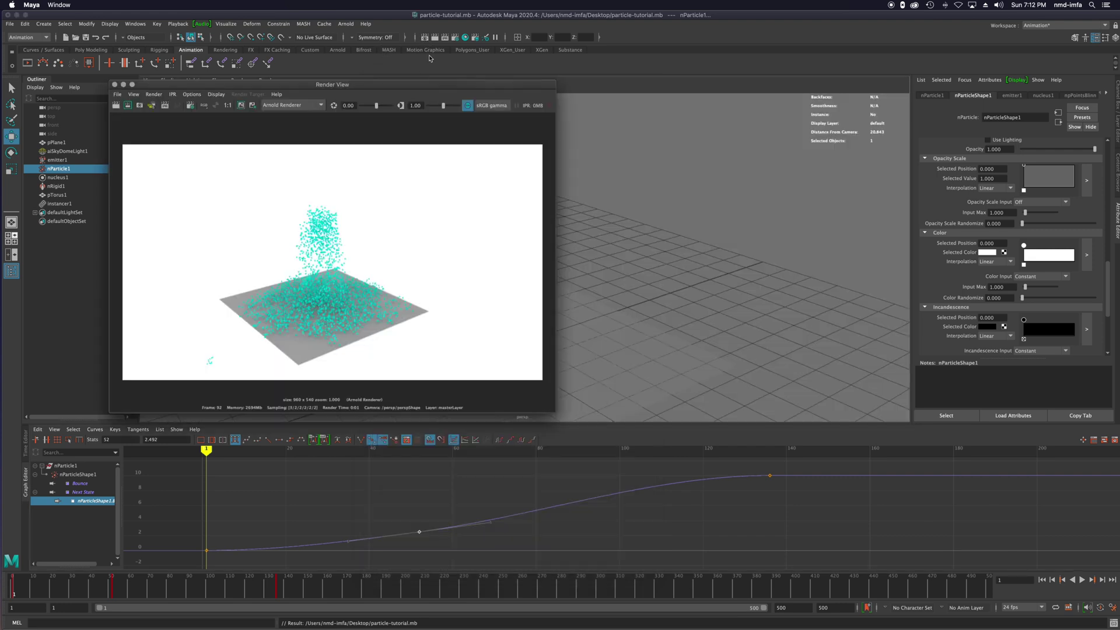
click(151, 105)
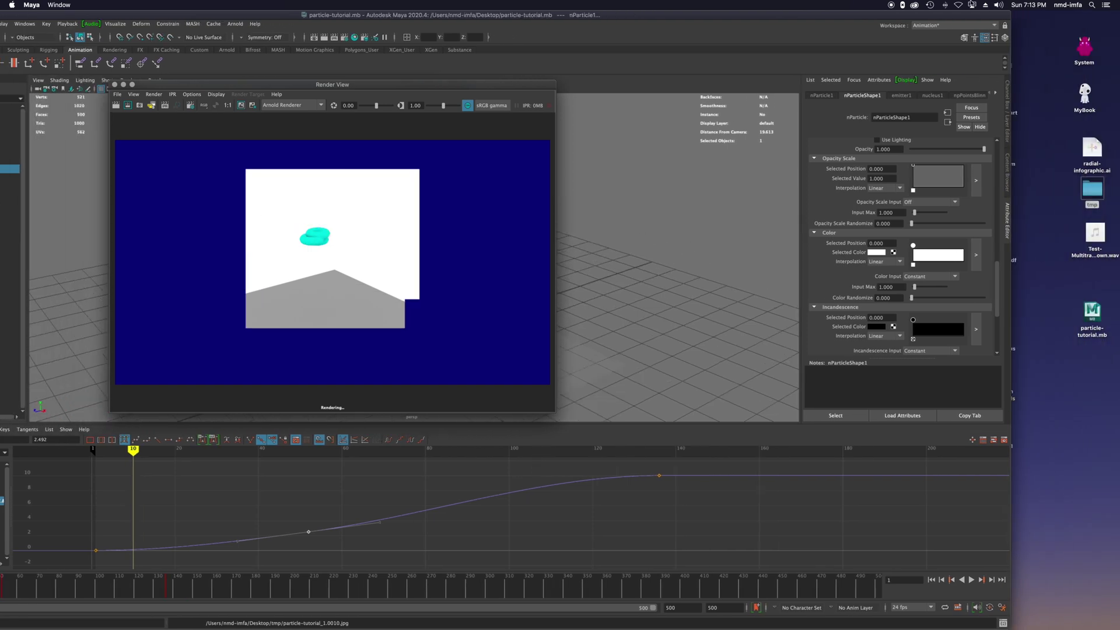
Switch to Finder, open the desktop tmp folder and preview the rendered particle-tutorial jpg frames one after another.
double_click(1091, 188)
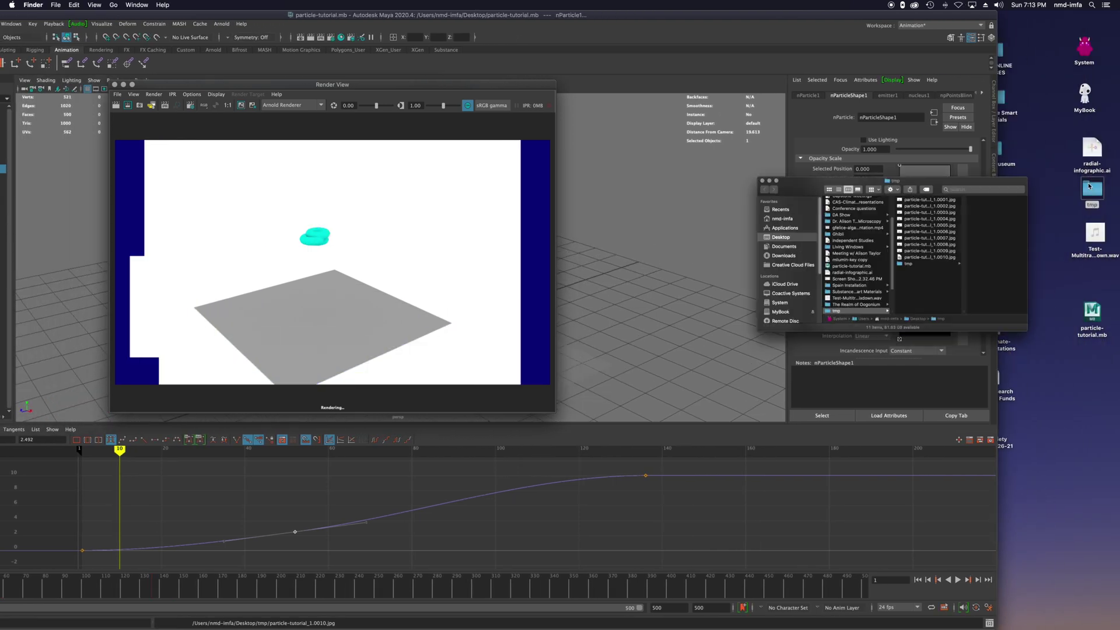
click(886, 206)
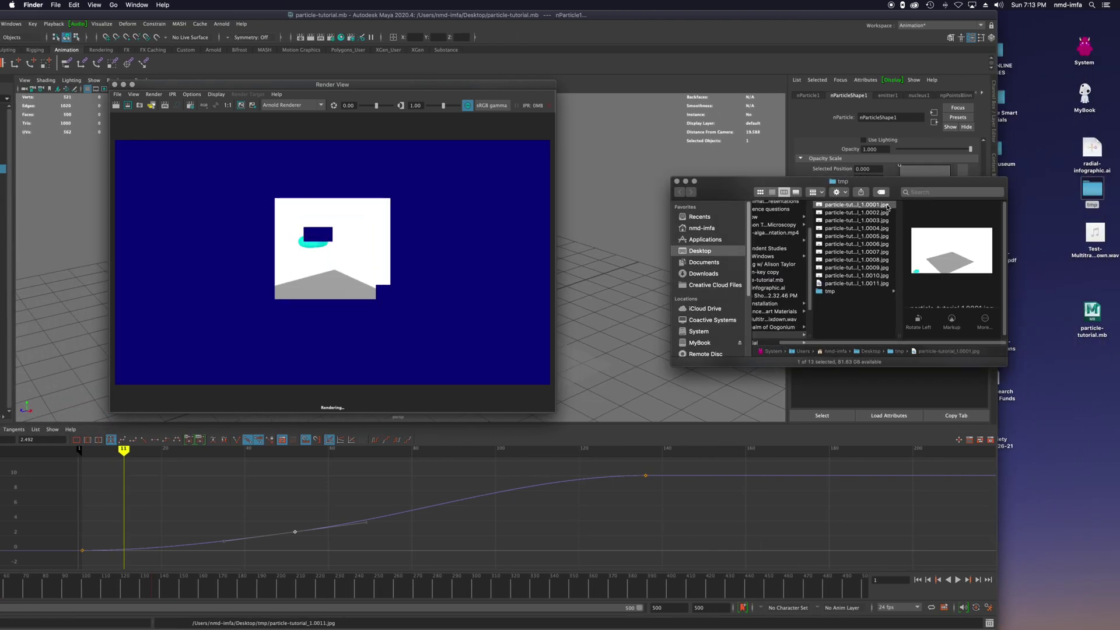
key(space)
key(Down)
key(Down)
key(Down)
key(Down)
key(Down)
key(Down)
key(Down)
key(Down)
key(Down)
key(Down)
key(Down)
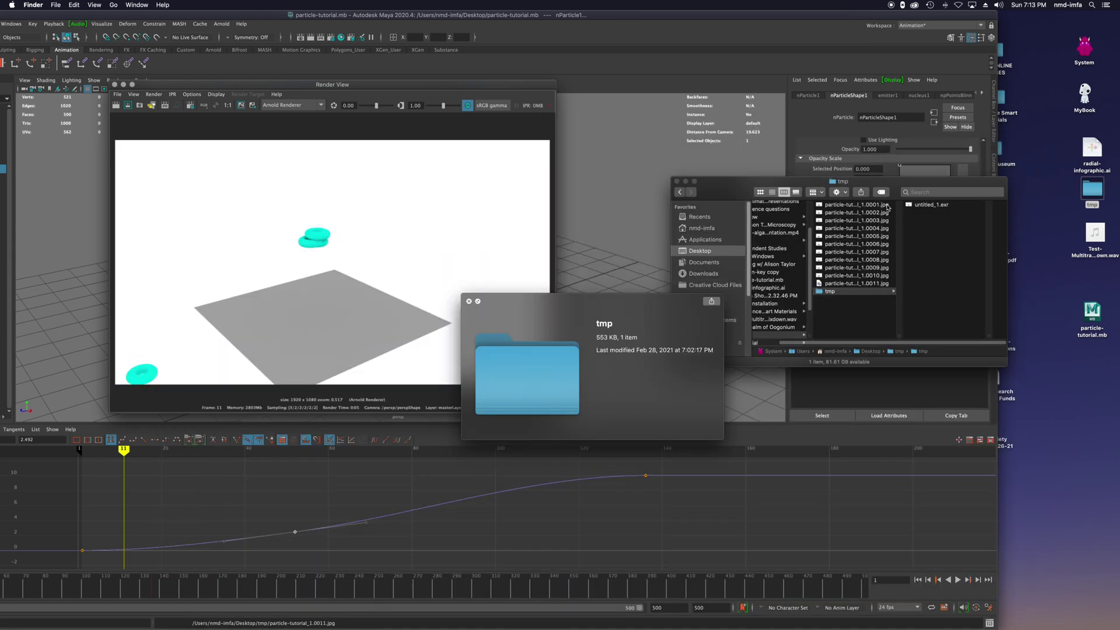
key(Up)
key(Up)
key(Up)
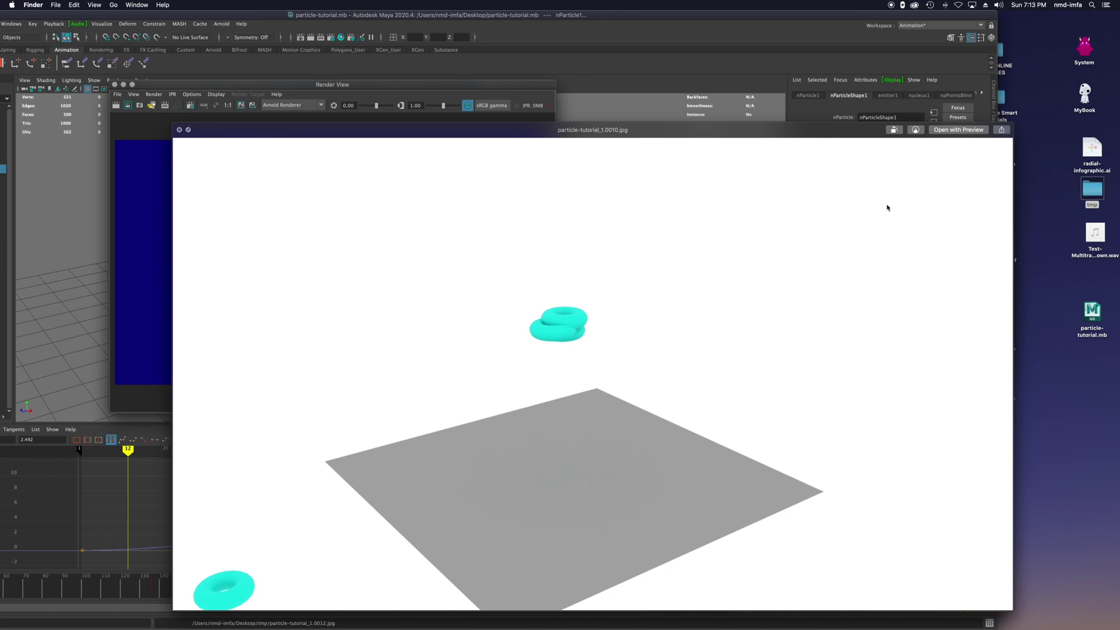
key(Up)
key(Up)
key(Up)
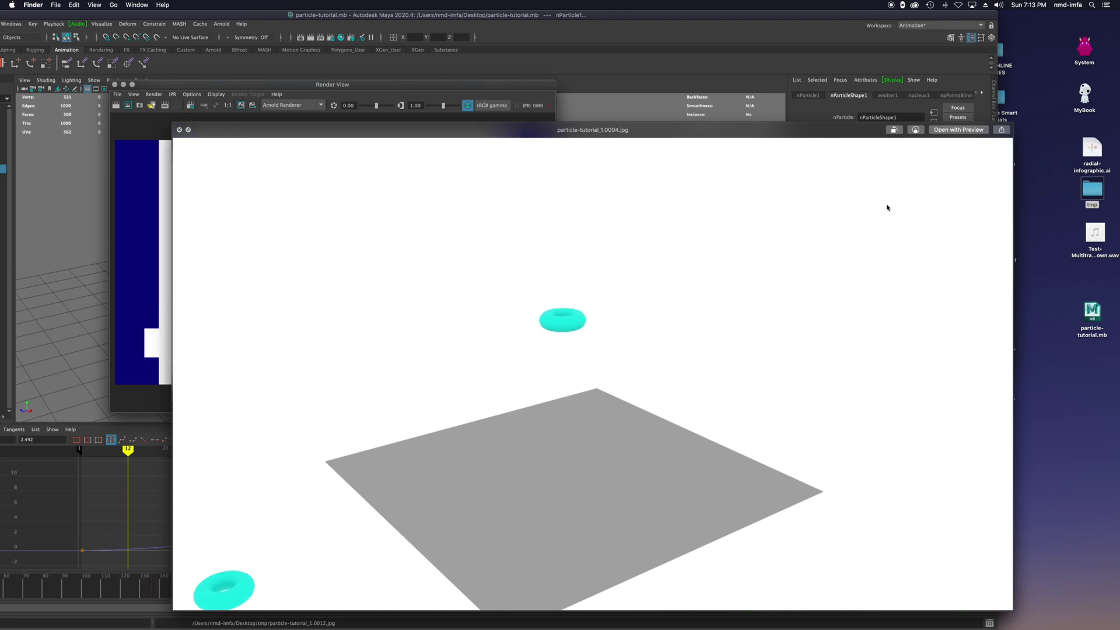
key(Down)
key(Down)
key(Down)
key(Down)
key(Down)
key(Down)
key(space)
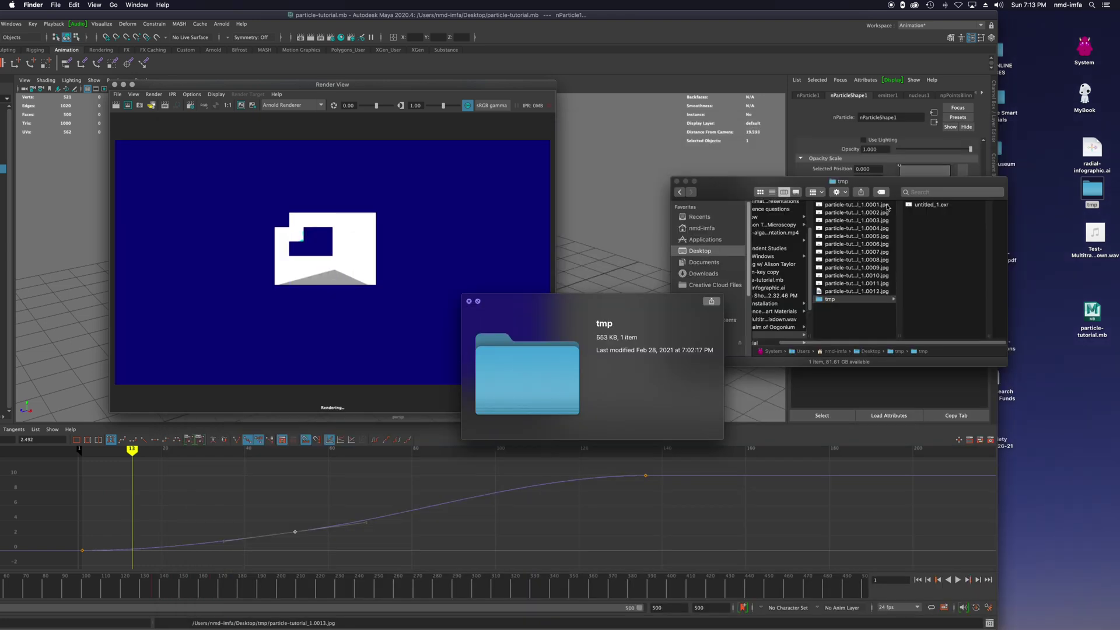
Return to Maya, close the Render View and move the main window back fully onto the screen.
drag(431, 87, 509, 95)
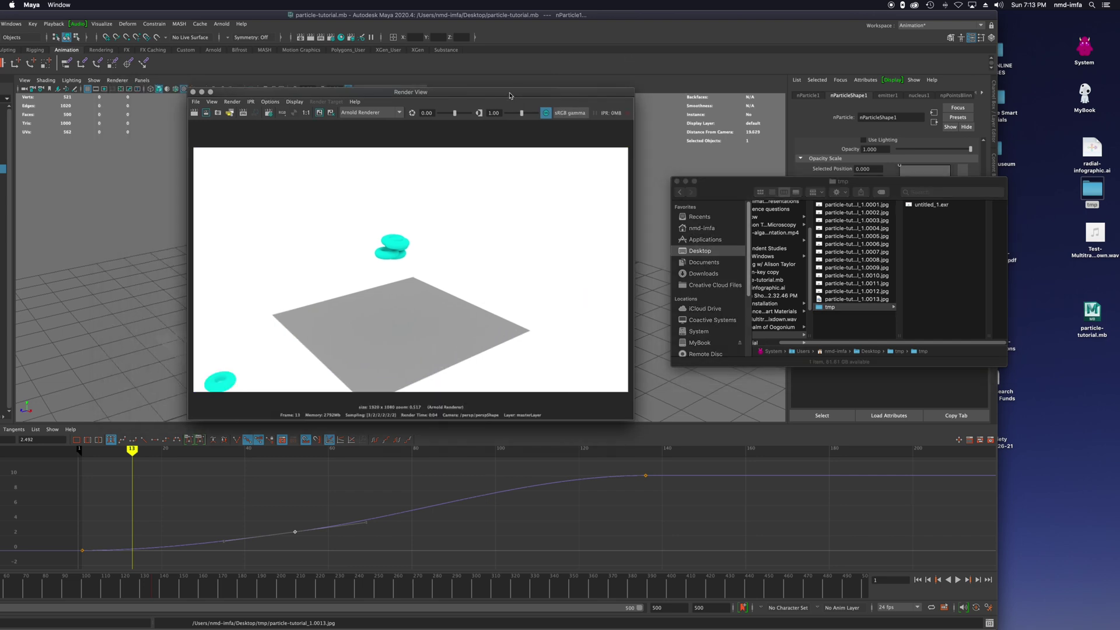
click(193, 93)
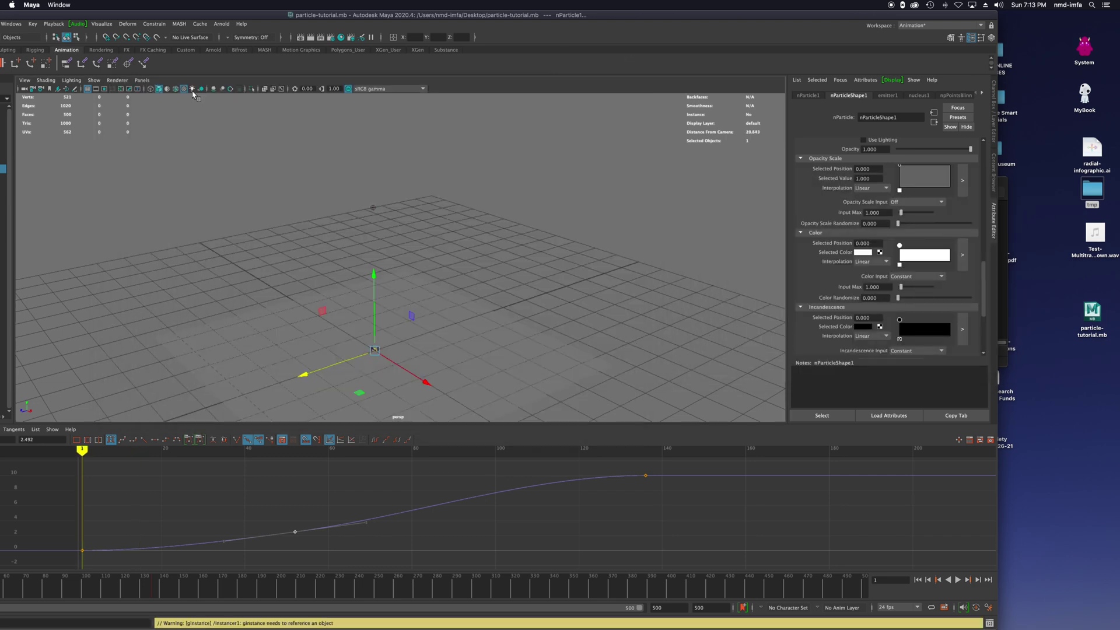
drag(359, 16, 490, 3)
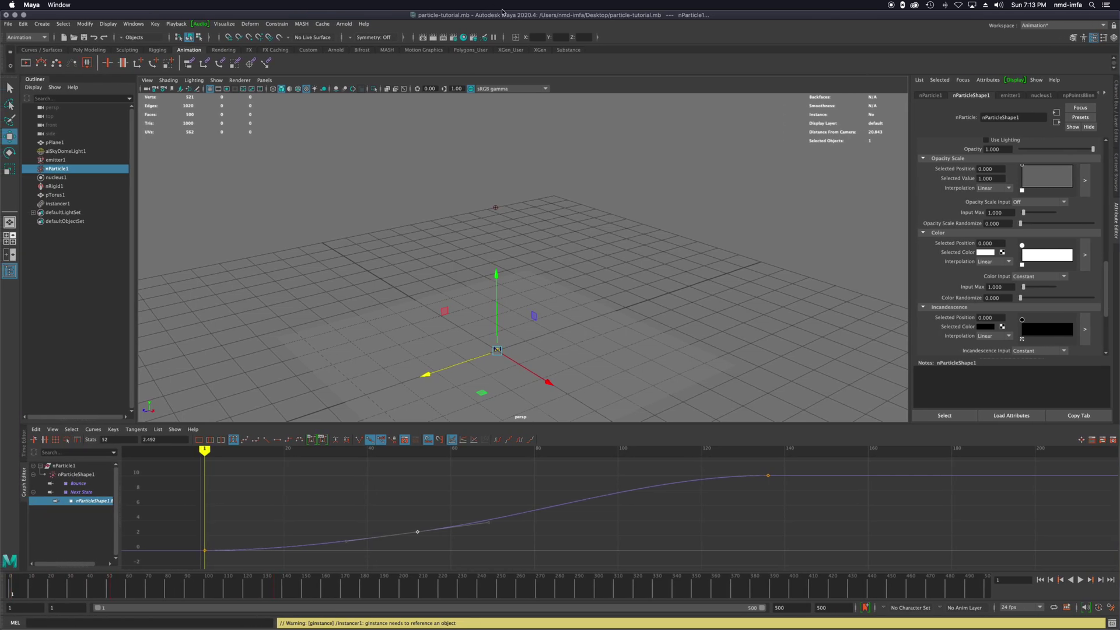